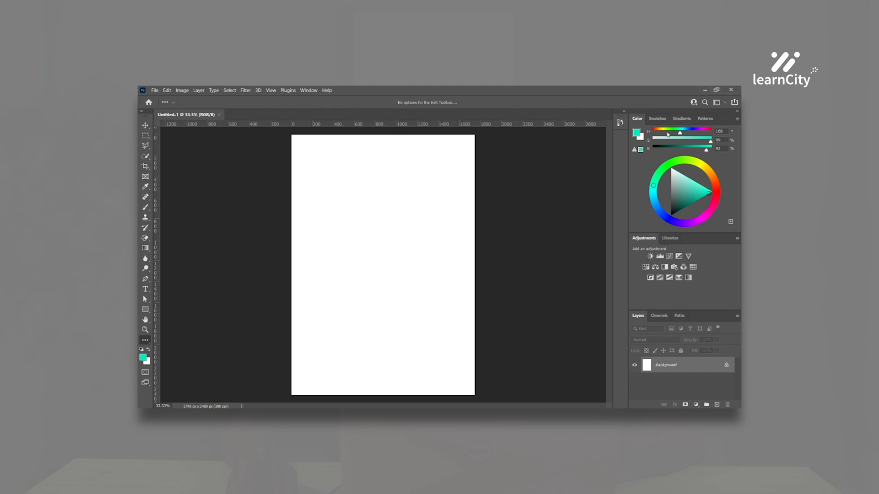
- Look through the color controls, swatches, gradients and patterns available for the document
{"action": "left_click", "coordinate": [653, 121]}
{"action": "left_click", "coordinate": [638, 119]}
{"action": "left_click", "coordinate": [657, 119]}
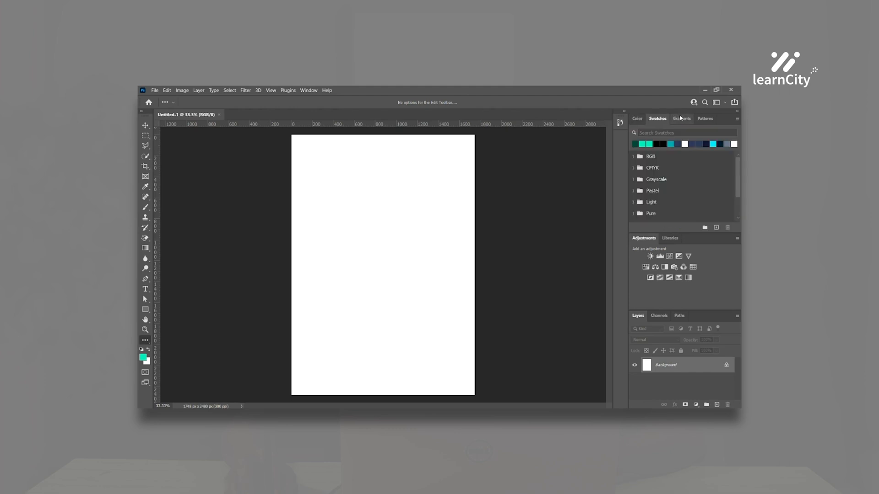
{"action": "left_click", "coordinate": [682, 119]}
{"action": "left_click", "coordinate": [705, 119]}
{"action": "left_click", "coordinate": [643, 119]}
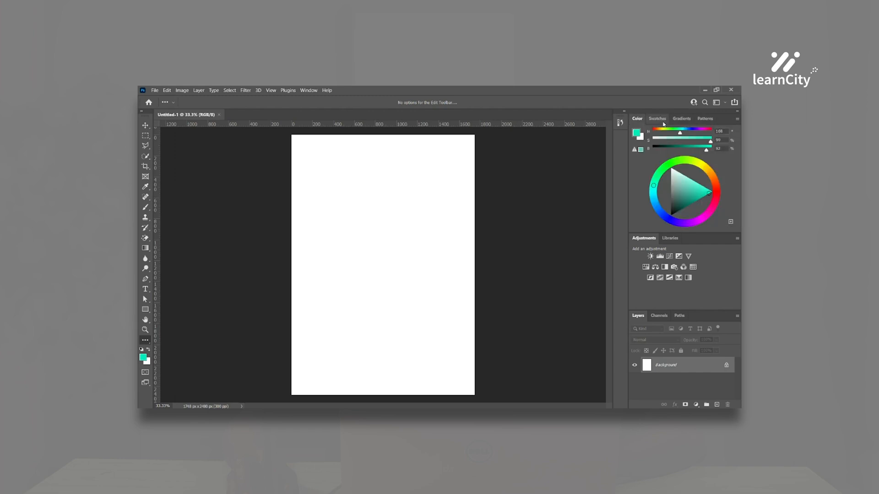
{"action": "left_click", "coordinate": [664, 124]}
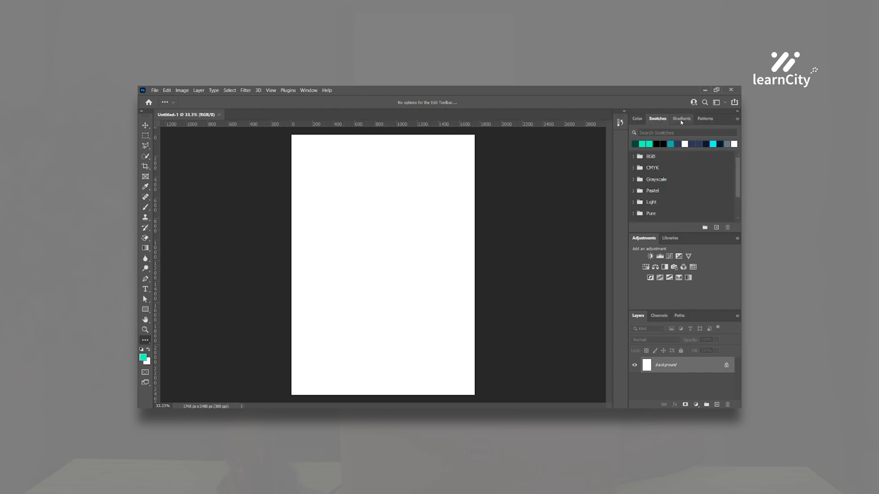
{"action": "left_click", "coordinate": [682, 120]}
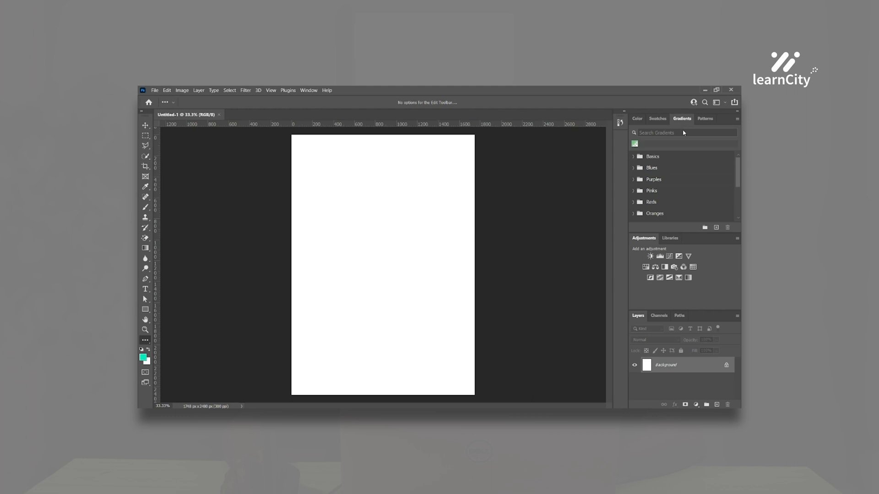
- View the document's channels and paths and return to its layer list
{"action": "left_click", "coordinate": [661, 316]}
{"action": "left_click", "coordinate": [678, 315]}
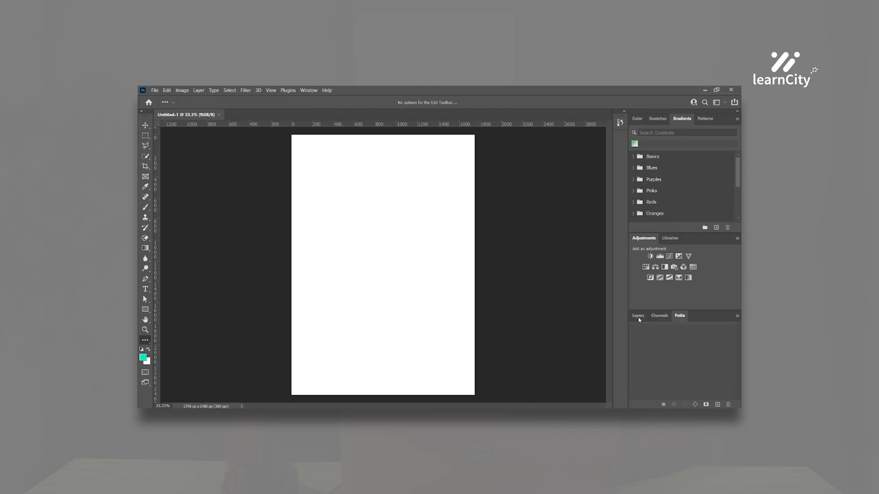
{"action": "left_click", "coordinate": [639, 316]}
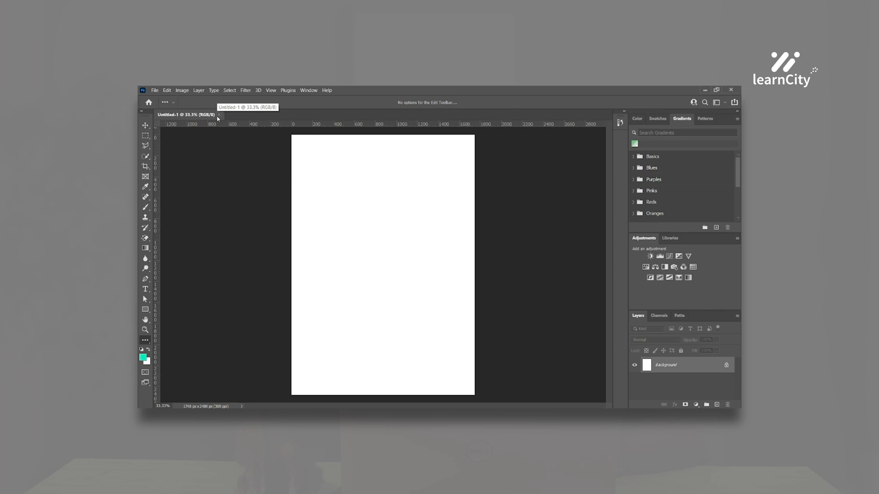
- Close Photoshop, minimize the browser and Notepad windows, and start Photoshop again
{"action": "left_click", "coordinate": [730, 91]}
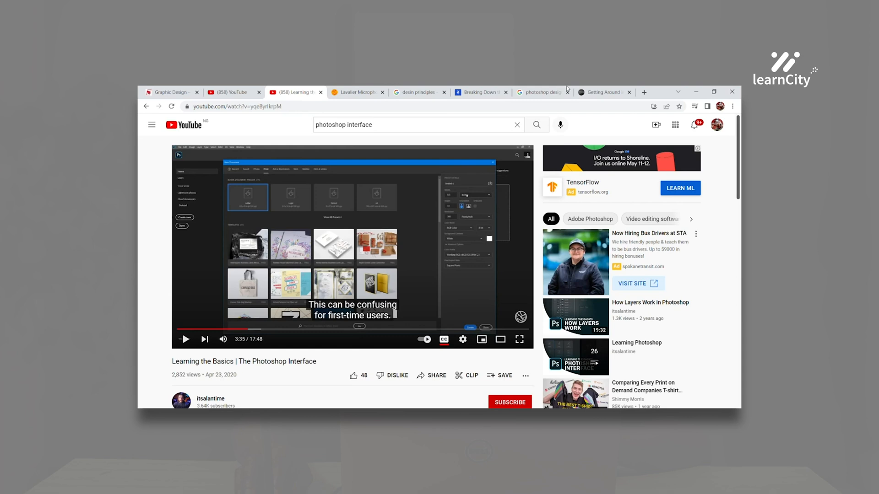
{"action": "left_click", "coordinate": [696, 91]}
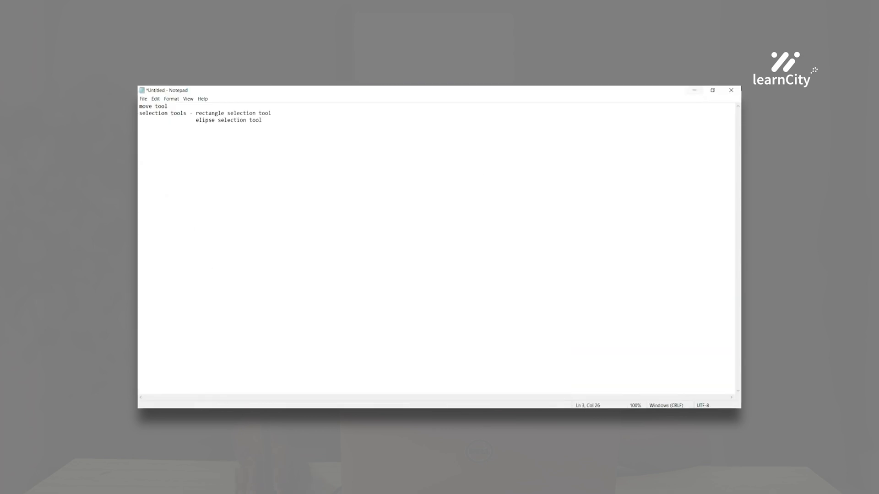
{"action": "left_click", "coordinate": [695, 90]}
{"action": "left_click", "coordinate": [509, 222]}
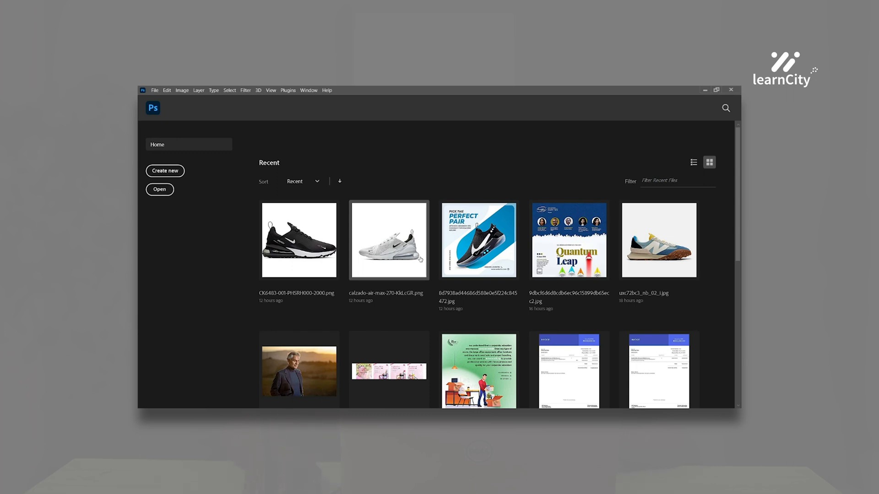
- Look through the recent files and browse the Documents, Downloads and Pictures folders for an existing file to open
{"action": "scroll", "coordinate": [444, 257], "scroll_direction": "down", "scroll_amount": 5}
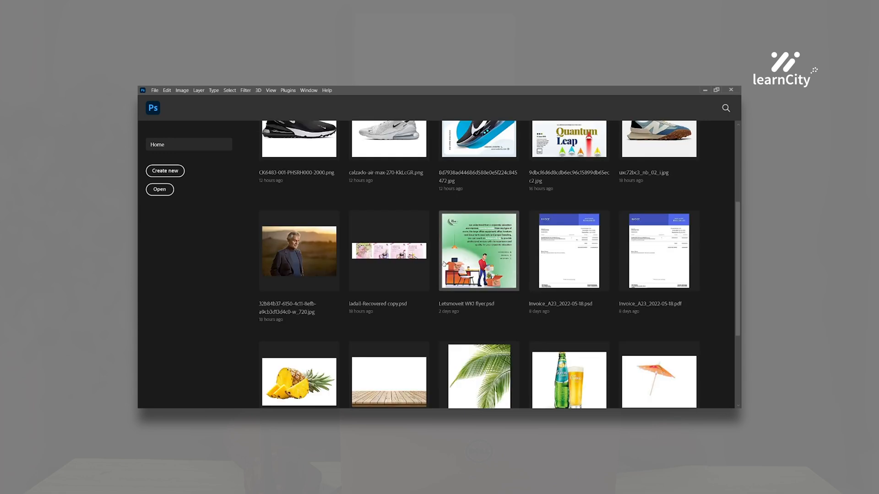
{"action": "scroll", "coordinate": [444, 257], "scroll_direction": "up", "scroll_amount": 6}
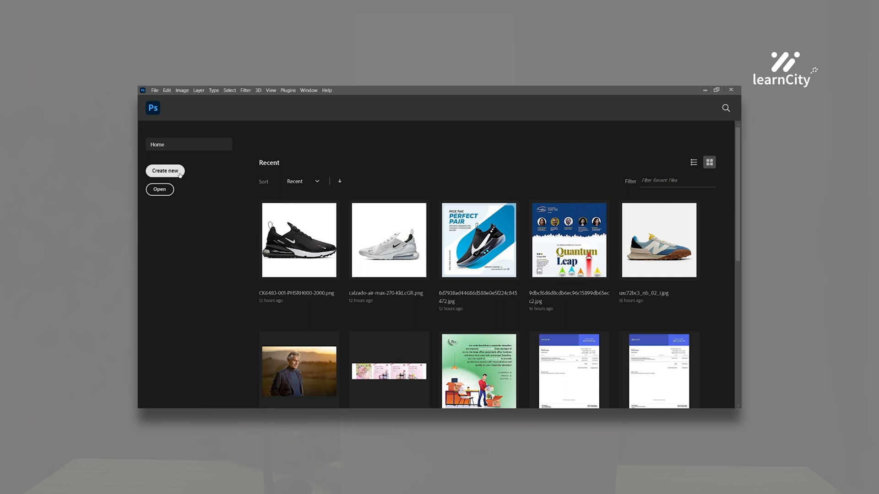
{"action": "left_click", "coordinate": [164, 194]}
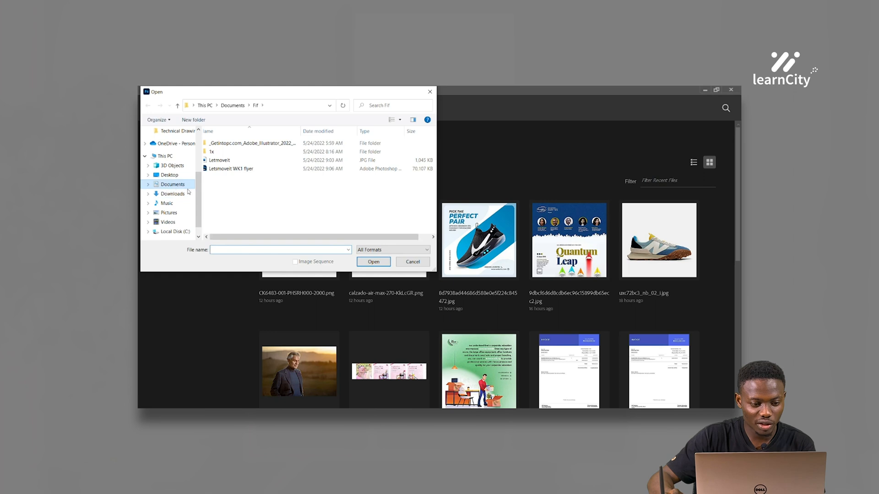
{"action": "left_click", "coordinate": [186, 188]}
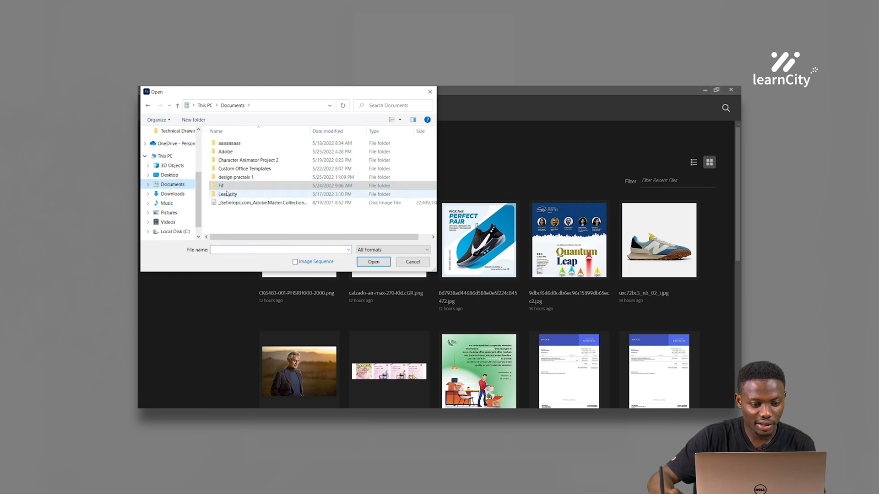
{"action": "left_click", "coordinate": [174, 194]}
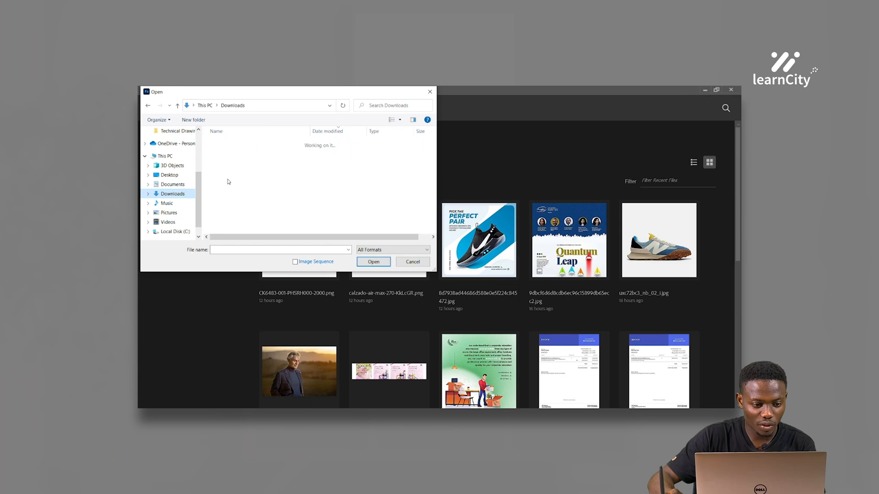
{"action": "left_click", "coordinate": [175, 217]}
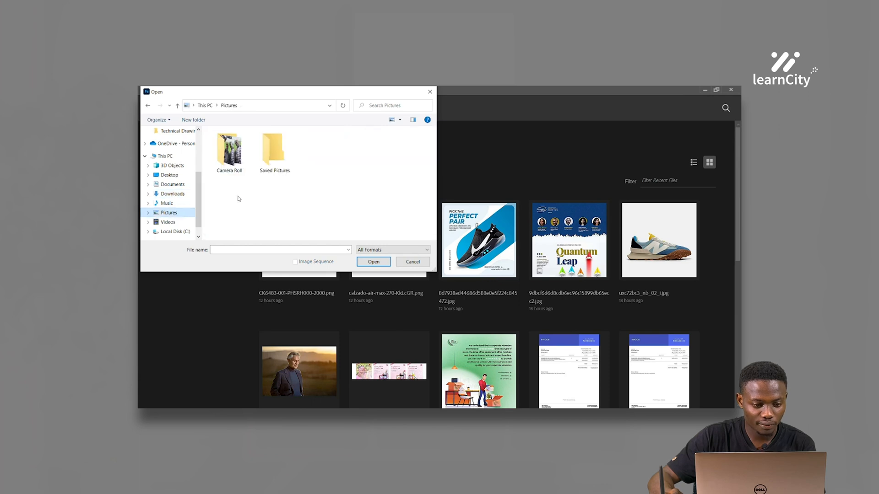
- Open the portrait photo 32b84b37-6150-4c11-8efb-a9cb3d13d4c0-w_720 from the "design practals 1" folder in Documents and dismiss the preset syncing tip
{"action": "left_click", "coordinate": [177, 188]}
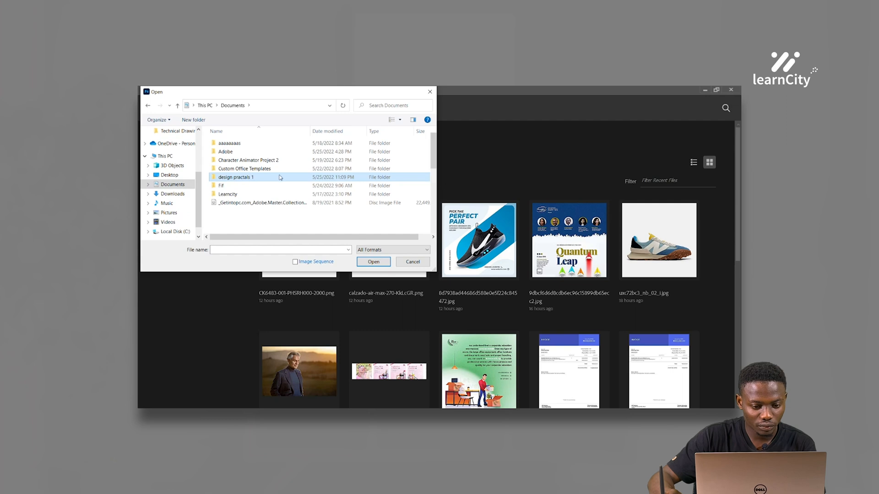
{"action": "double_click", "coordinate": [280, 178]}
{"action": "scroll", "coordinate": [344, 174], "scroll_direction": "down", "scroll_amount": 5}
{"action": "scroll", "coordinate": [344, 174], "scroll_direction": "up", "scroll_amount": 5}
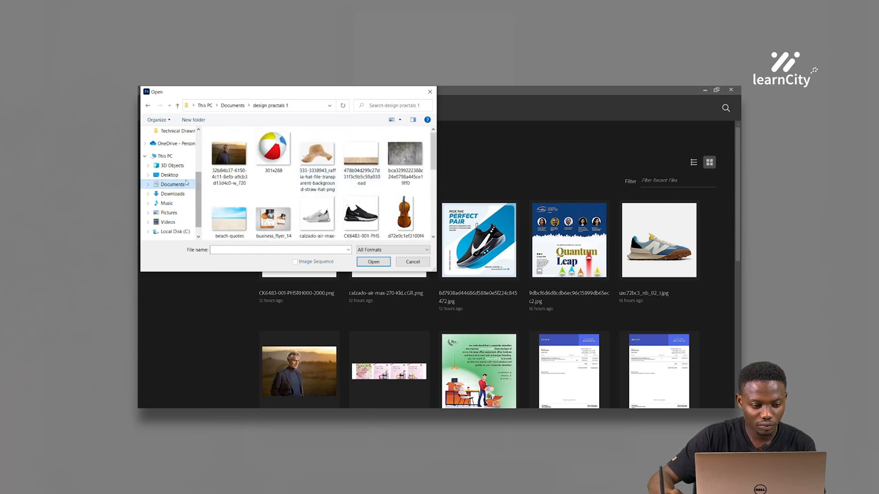
{"action": "scroll", "coordinate": [335, 190], "scroll_direction": "down", "scroll_amount": 2}
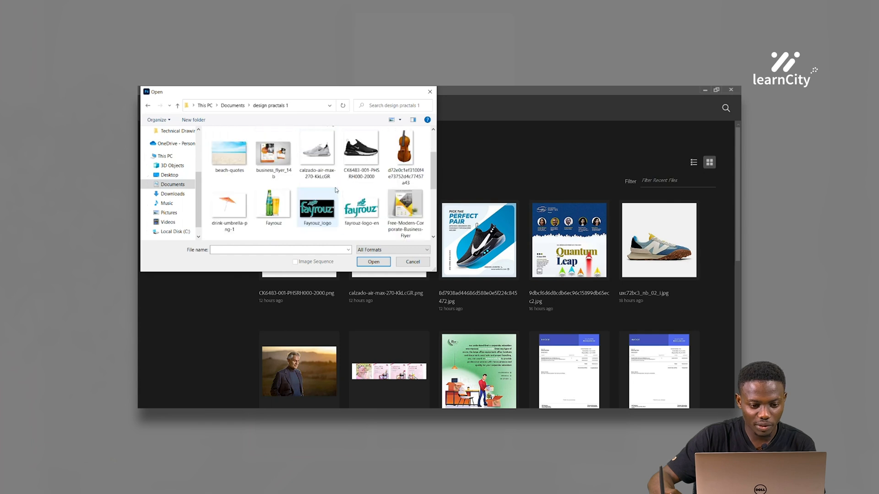
{"action": "scroll", "coordinate": [335, 190], "scroll_direction": "down", "scroll_amount": 2}
{"action": "scroll", "coordinate": [375, 147], "scroll_direction": "up", "scroll_amount": 1}
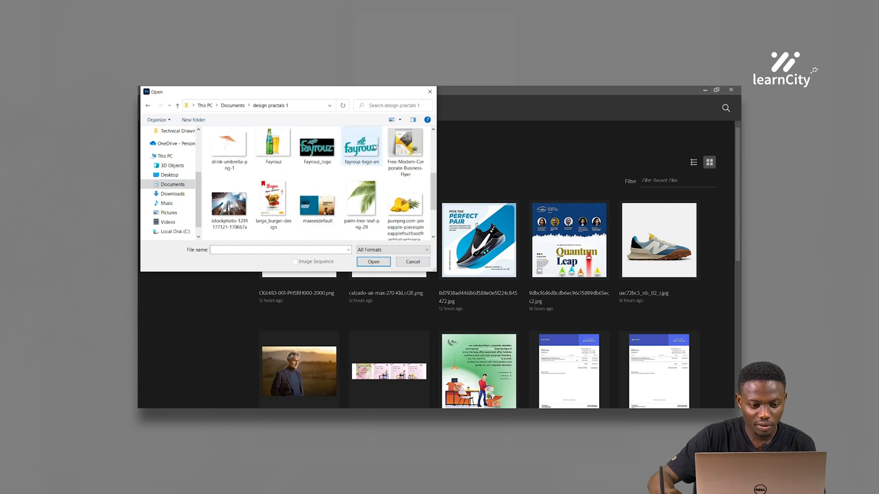
{"action": "scroll", "coordinate": [305, 180], "scroll_direction": "up", "scroll_amount": 3}
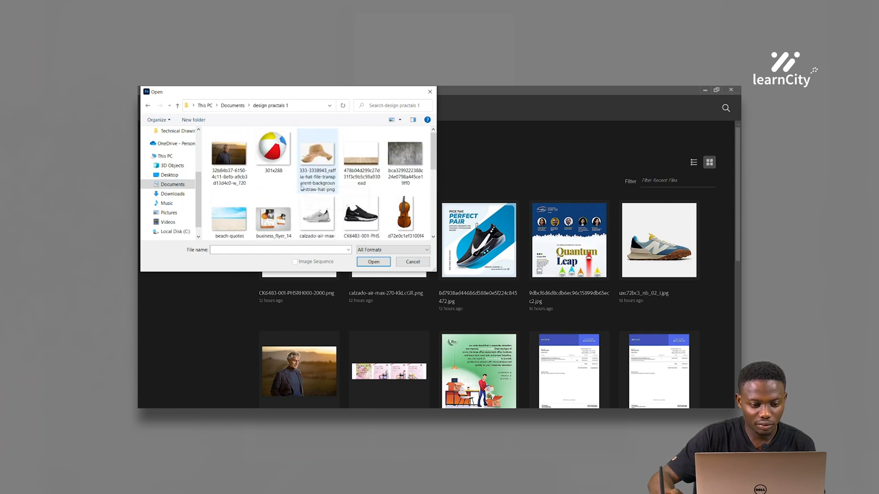
{"action": "left_click", "coordinate": [219, 161]}
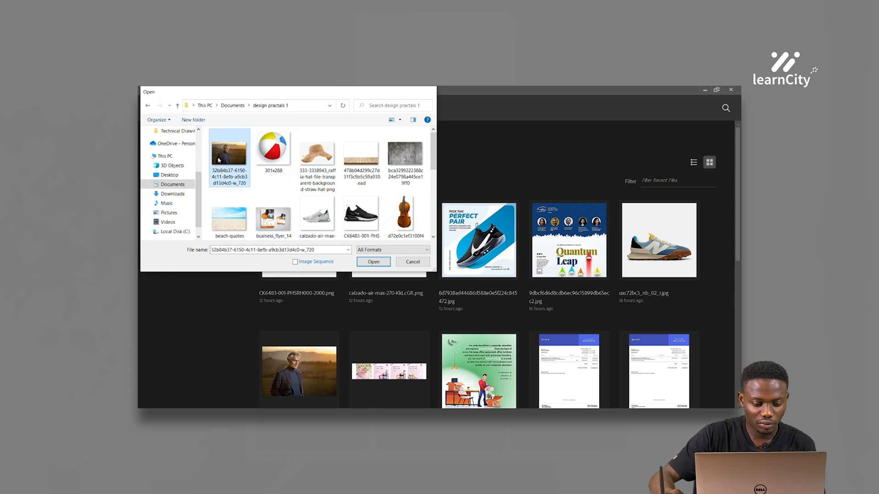
{"action": "double_click", "coordinate": [220, 160]}
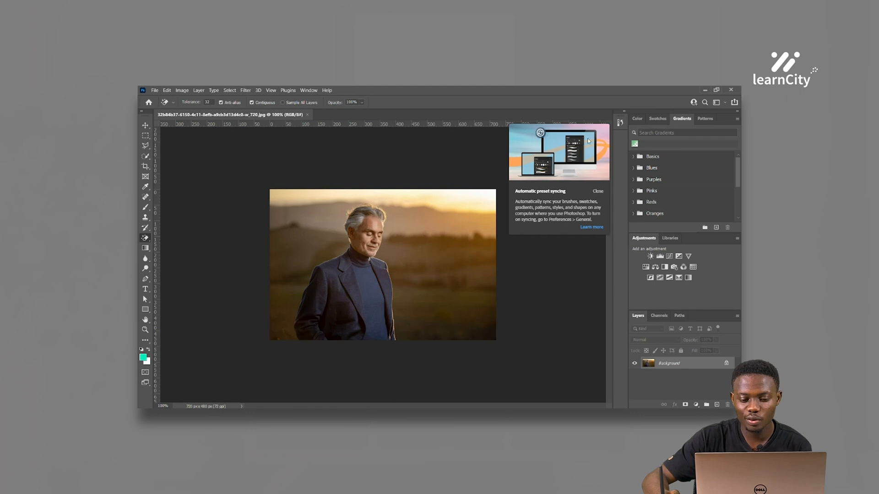
{"action": "left_click", "coordinate": [600, 192]}
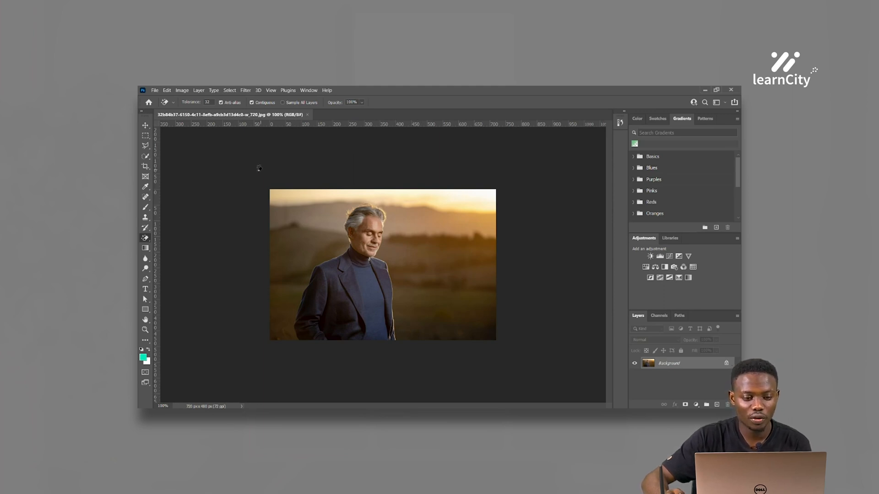
- Close the portrait photo and look over the recent files on the home screen
{"action": "left_click", "coordinate": [307, 114]}
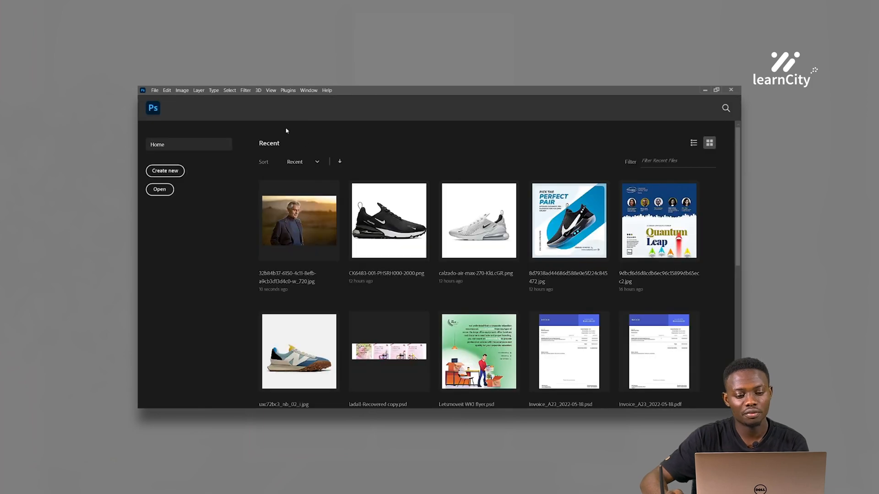
{"action": "scroll", "coordinate": [429, 221], "scroll_direction": "down", "scroll_amount": 2}
{"action": "scroll", "coordinate": [429, 220], "scroll_direction": "up", "scroll_amount": 2}
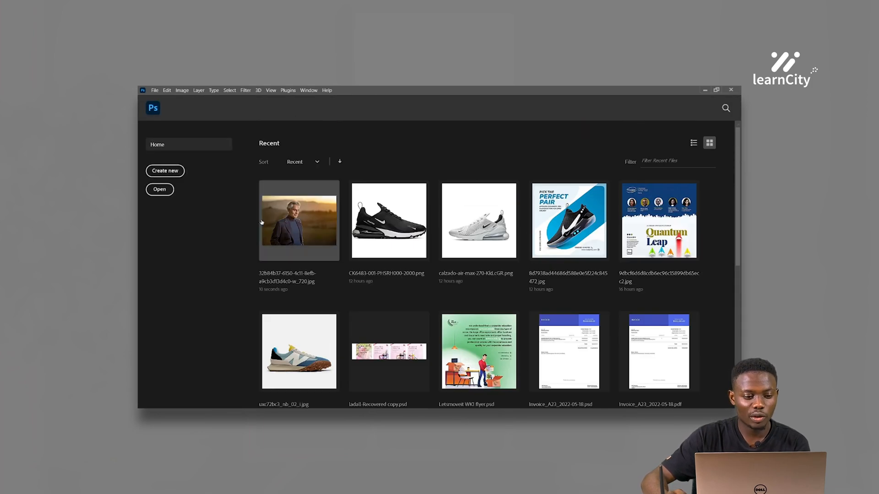
- Start a new document and look through the blank Print presets
{"action": "left_click", "coordinate": [173, 177]}
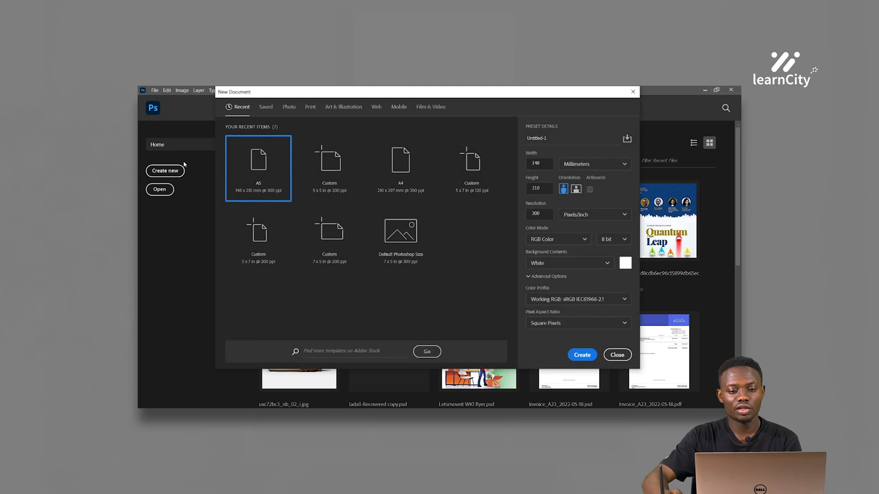
{"action": "left_click_drag", "start_coordinate": [524, 94], "coordinate": [568, 115]}
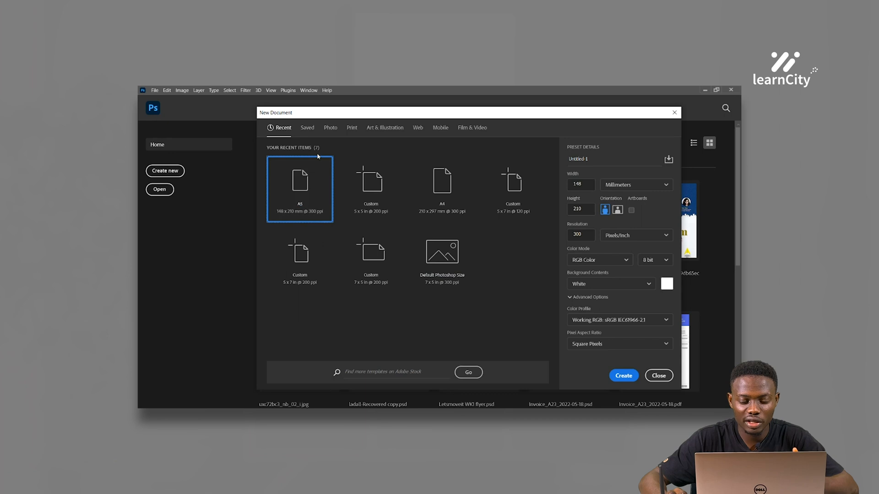
{"action": "left_click", "coordinate": [352, 129]}
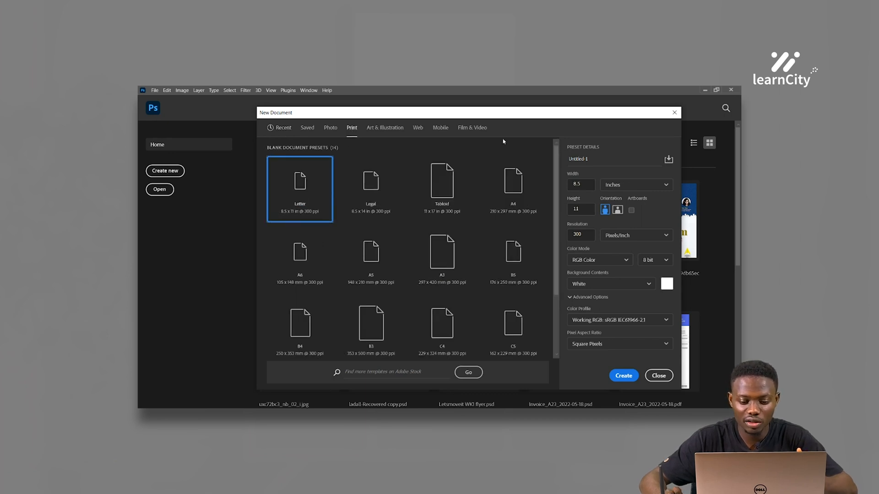
{"action": "scroll", "coordinate": [465, 215], "scroll_direction": "down", "scroll_amount": 2}
{"action": "scroll", "coordinate": [456, 233], "scroll_direction": "up", "scroll_amount": 2}
{"action": "scroll", "coordinate": [456, 233], "scroll_direction": "down", "scroll_amount": 1}
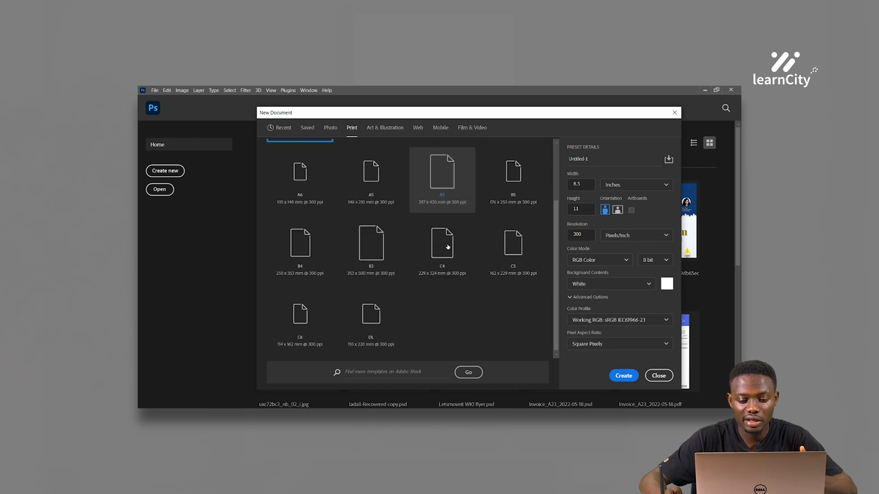
{"action": "scroll", "coordinate": [454, 234], "scroll_direction": "up", "scroll_amount": 1}
{"action": "scroll", "coordinate": [451, 236], "scroll_direction": "down", "scroll_amount": 2}
{"action": "scroll", "coordinate": [447, 238], "scroll_direction": "up", "scroll_amount": 2}
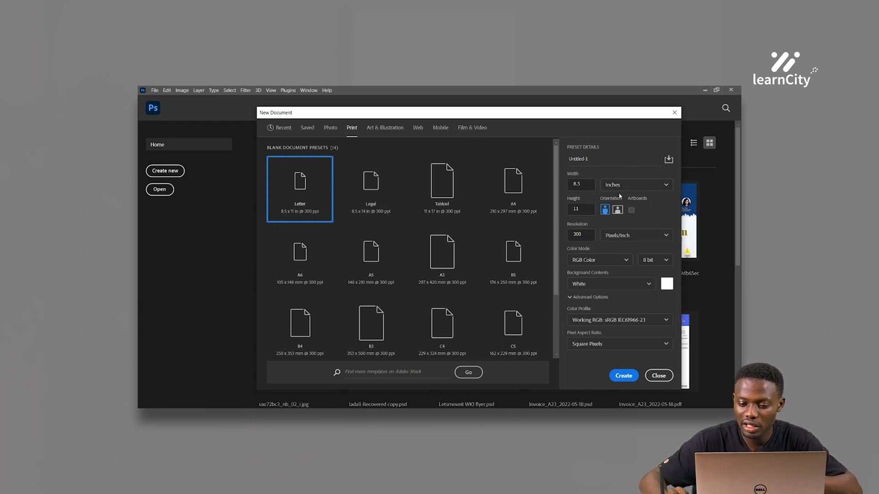
- Set the new document's unit to pixels and its width to 1080
{"action": "double_click", "coordinate": [578, 185]}
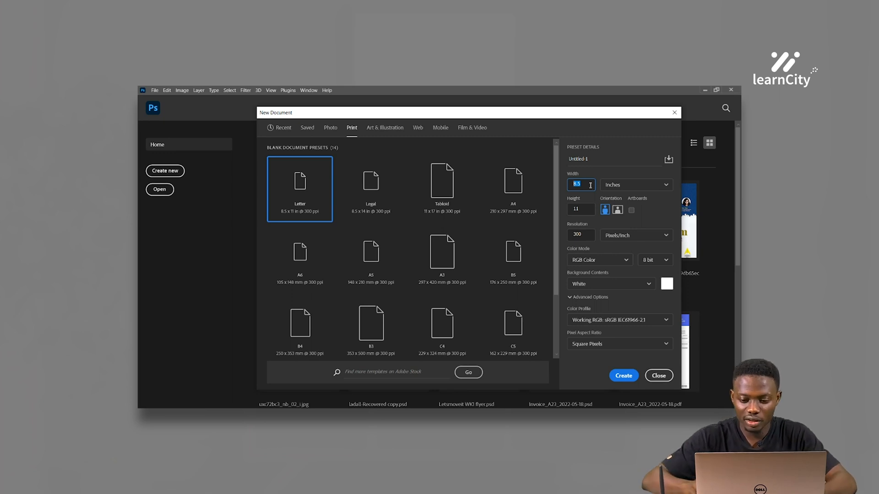
{"action": "left_click", "coordinate": [628, 188]}
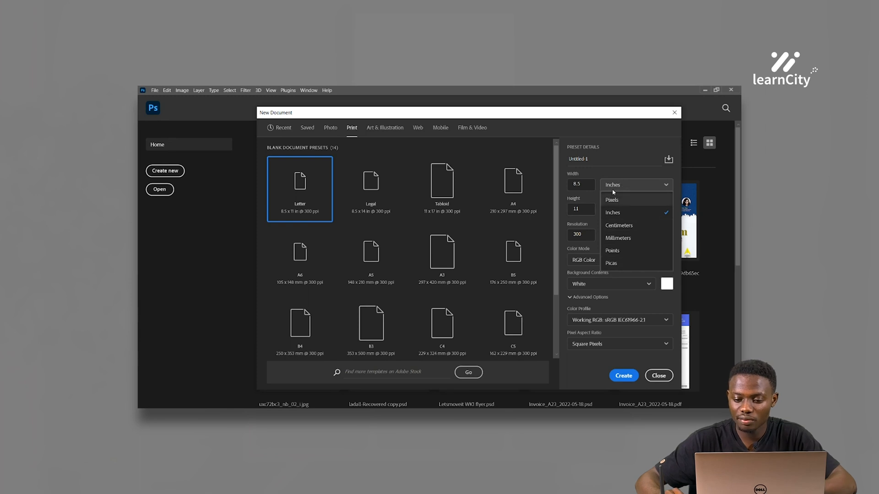
{"action": "left_click", "coordinate": [615, 200]}
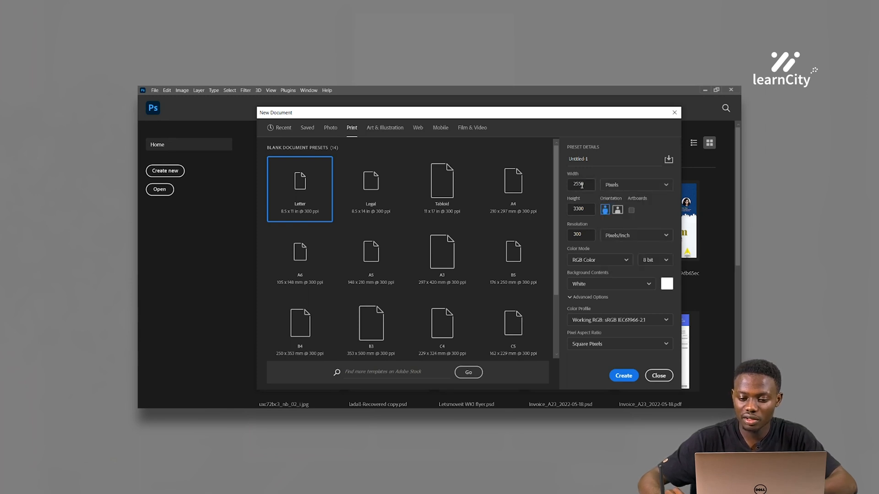
{"action": "double_click", "coordinate": [582, 185]}
{"action": "type", "text": "1080"}
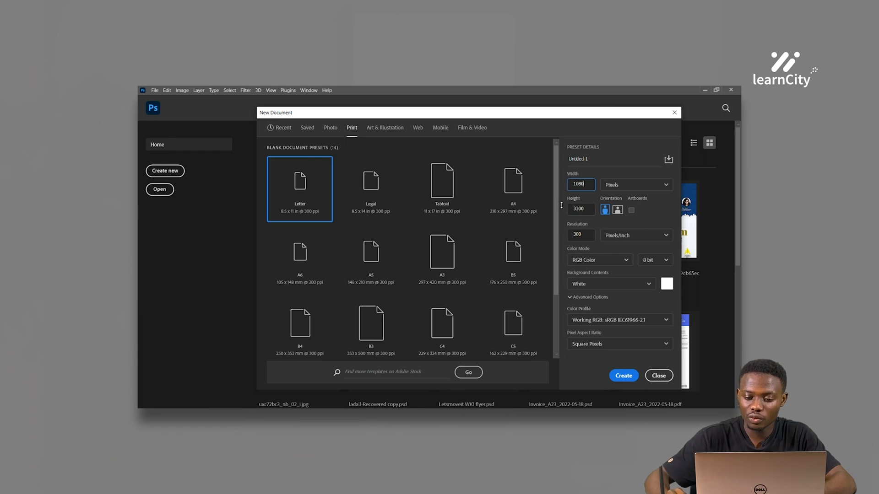
- Set the new document's height to 1080 pixels and its resolution to 250 pixels/inch
{"action": "right_click", "coordinate": [587, 209]}
{"action": "left_click", "coordinate": [582, 208]}
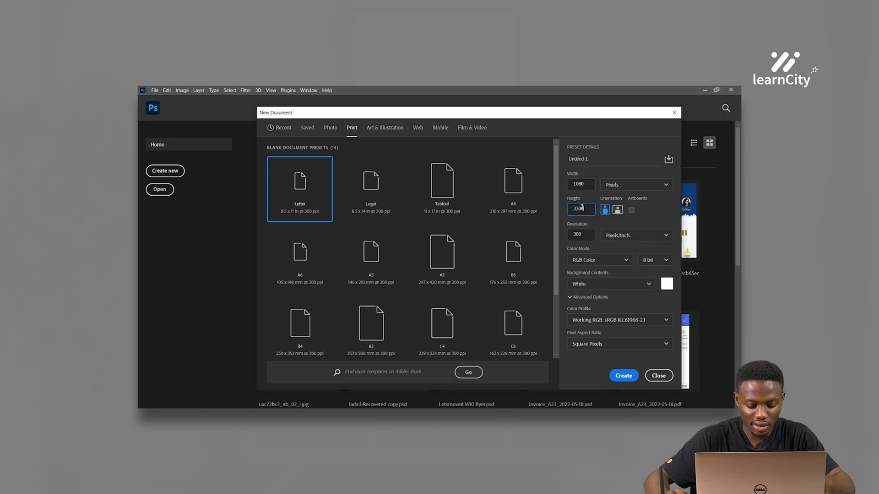
{"action": "double_click", "coordinate": [582, 207]}
{"action": "type", "text": "1080"}
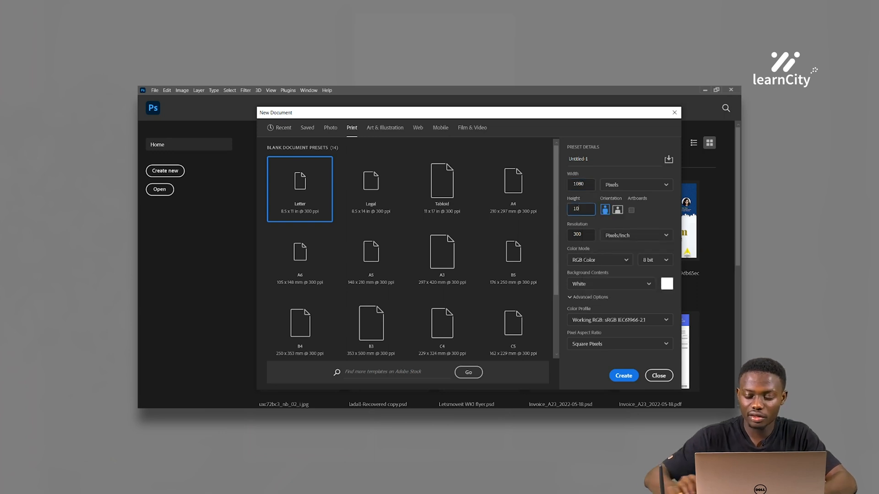
{"action": "double_click", "coordinate": [585, 237]}
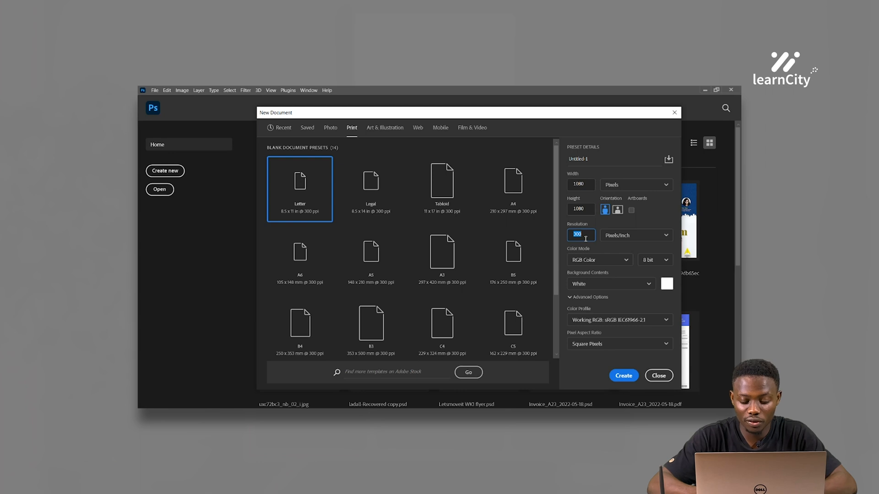
{"action": "type", "text": "2"}
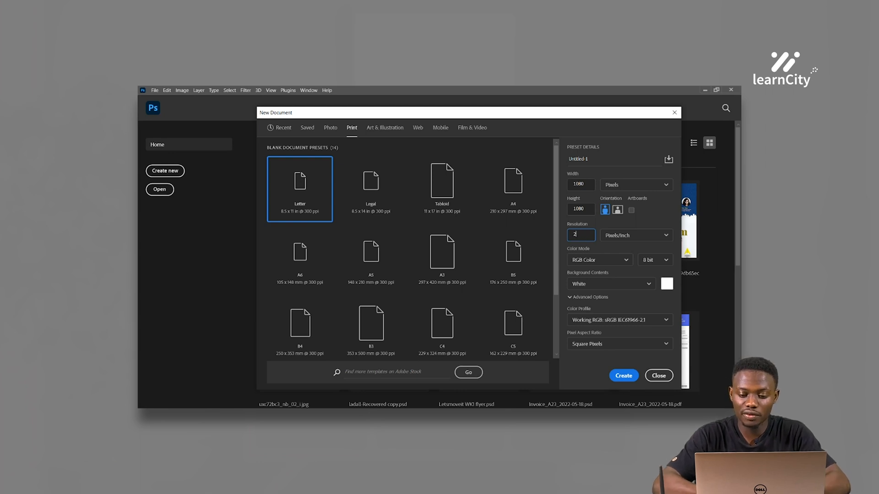
{"action": "type", "text": "50"}
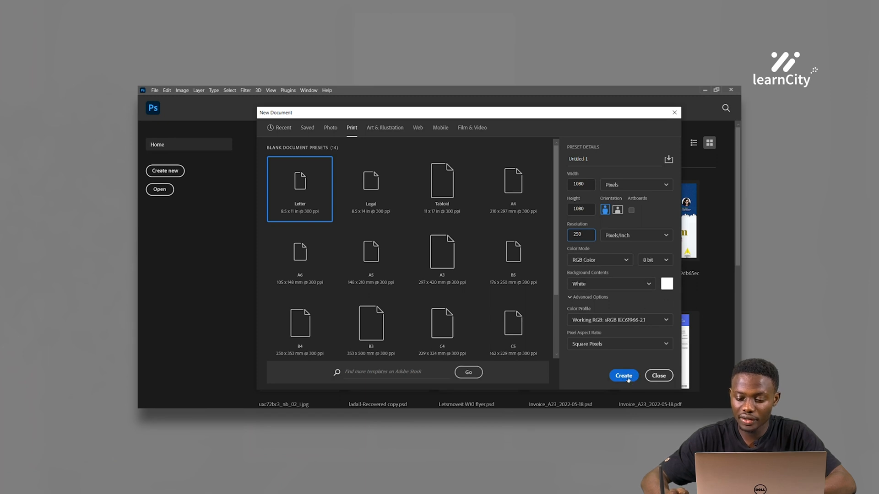
- Enable artboards for the new document and create it
{"action": "left_click", "coordinate": [632, 212]}
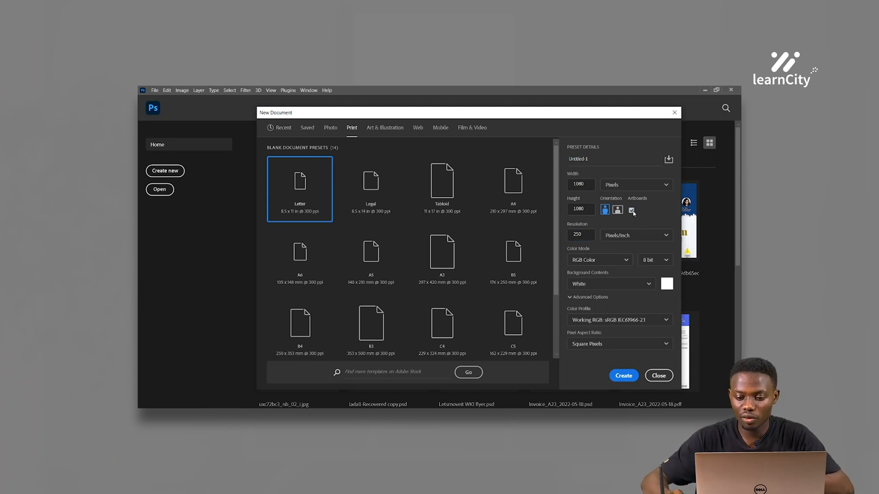
{"action": "left_click", "coordinate": [630, 377]}
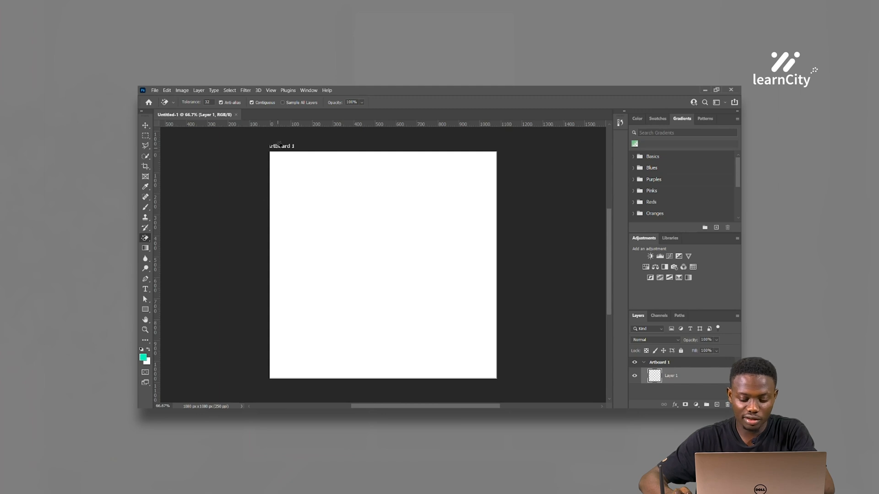
{"action": "key", "text": "ctrl+0"}
{"action": "key", "text": "ctrl+minus"}
{"action": "key", "text": "ctrl+minus"}
{"action": "key", "text": "ctrl+0"}
{"action": "key", "text": "ctrl+minus"}
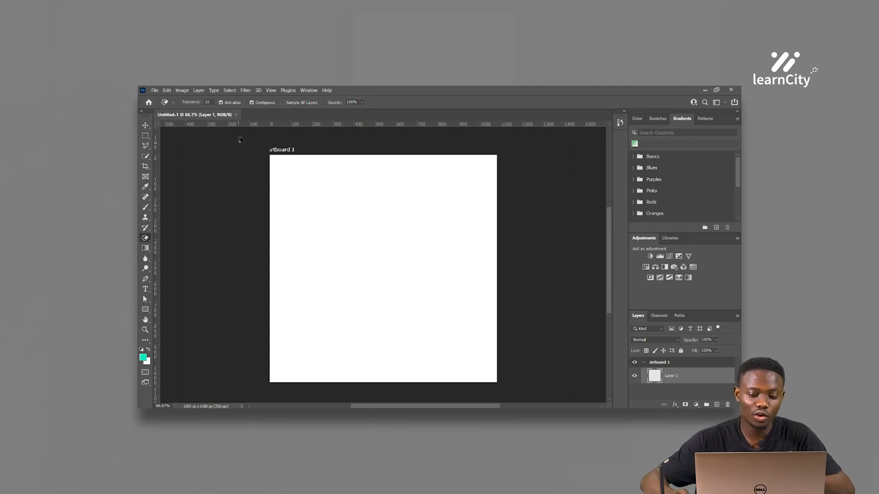
- With the Artboard Tool, draw a second artboard about 532 by 1080 px just to the right of Artboard 1
{"action": "left_click", "coordinate": [145, 127]}
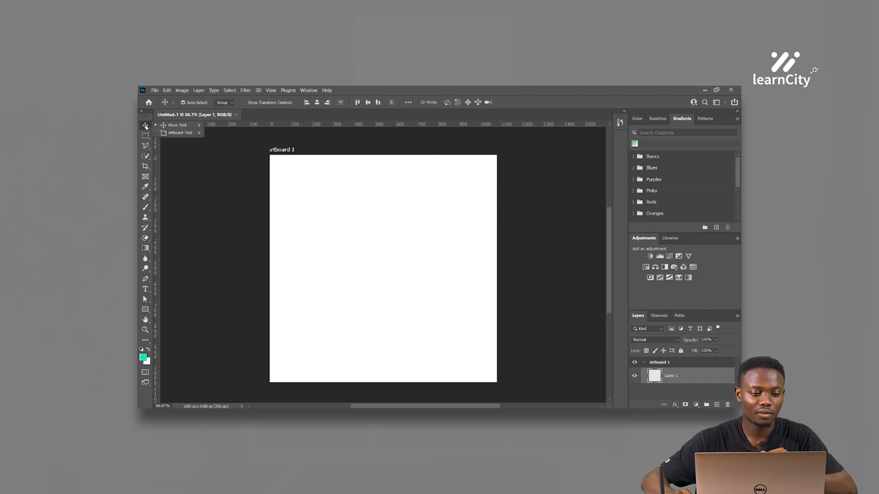
{"action": "left_click", "coordinate": [147, 127]}
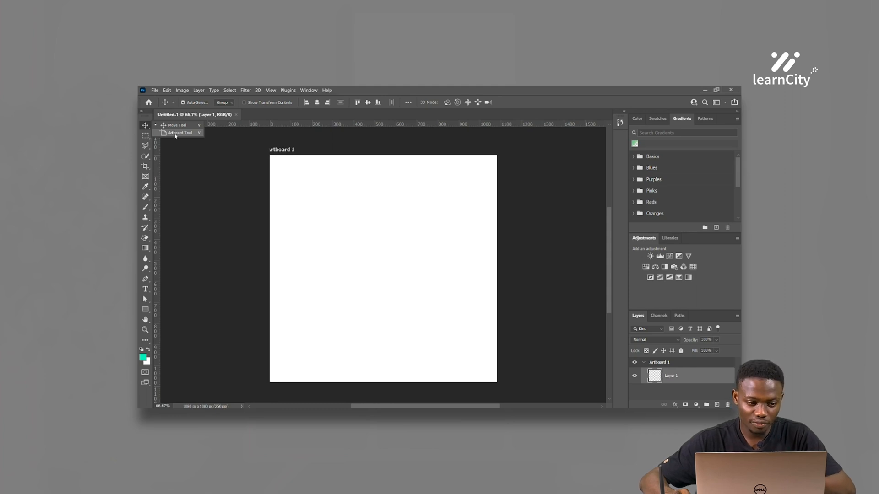
{"action": "left_click", "coordinate": [176, 133]}
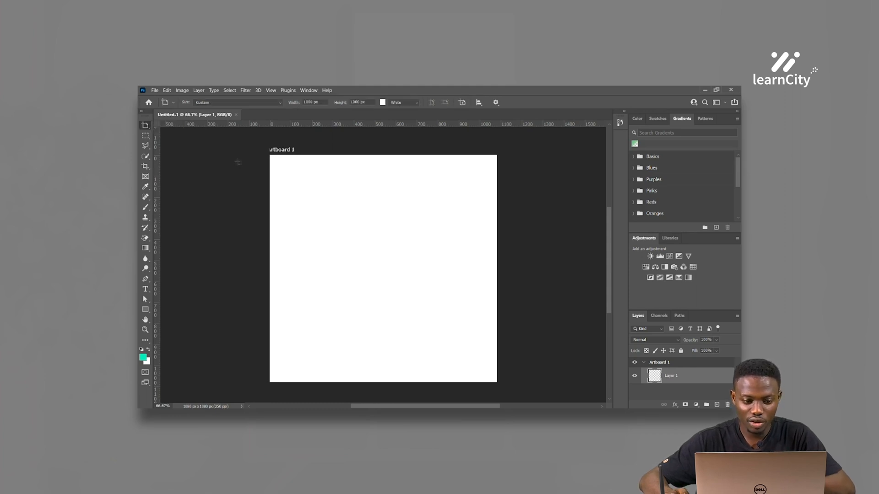
{"action": "left_click_drag", "start_coordinate": [430, 212], "coordinate": [353, 206]}
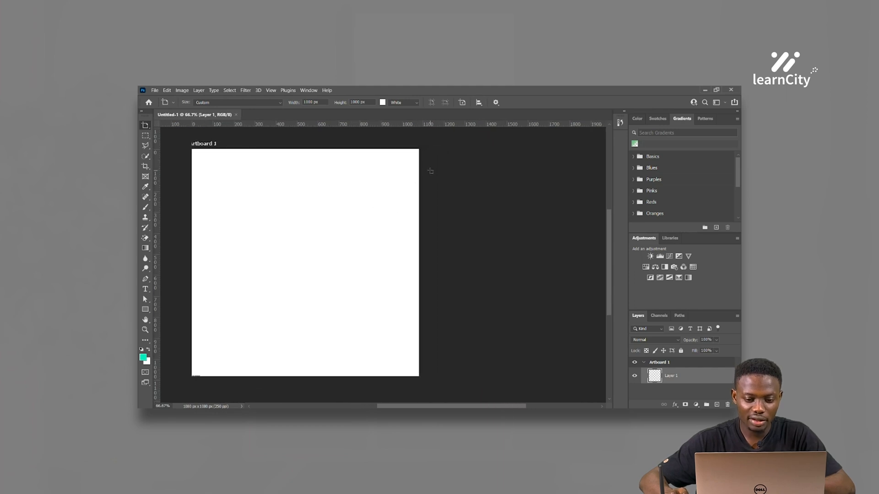
{"action": "left_click_drag", "start_coordinate": [427, 150], "coordinate": [540, 378]}
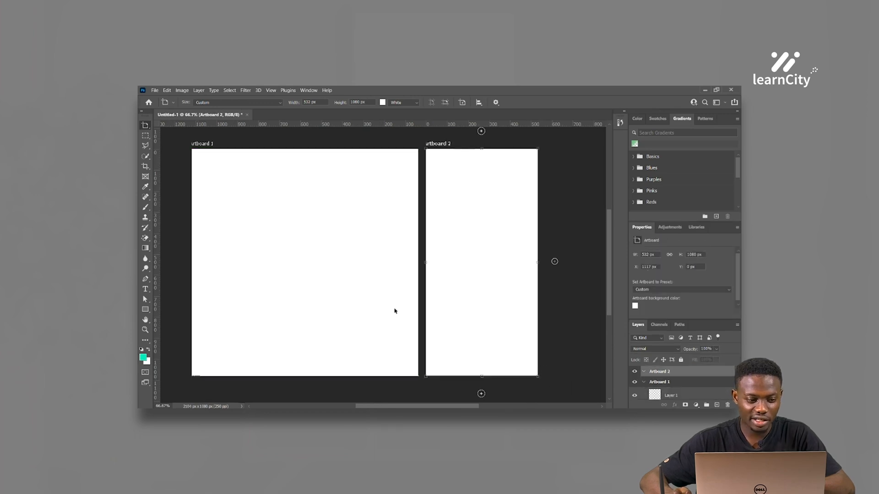
- Draw a circular Elliptical Marquee selection about 751 px across in the lower right of Artboard 1
{"action": "left_click", "coordinate": [146, 136]}
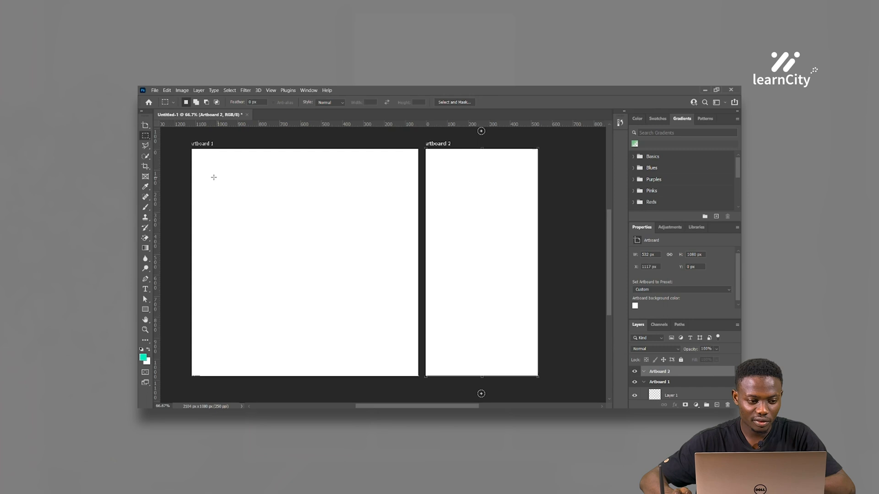
{"action": "right_click", "coordinate": [148, 140]}
{"action": "left_click", "coordinate": [183, 143]}
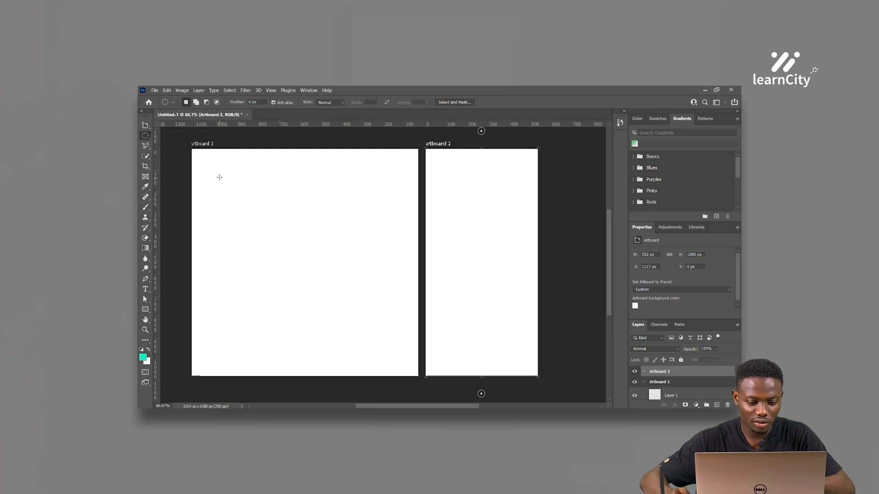
{"action": "left_click_drag", "start_coordinate": [265, 195], "coordinate": [420, 396]}
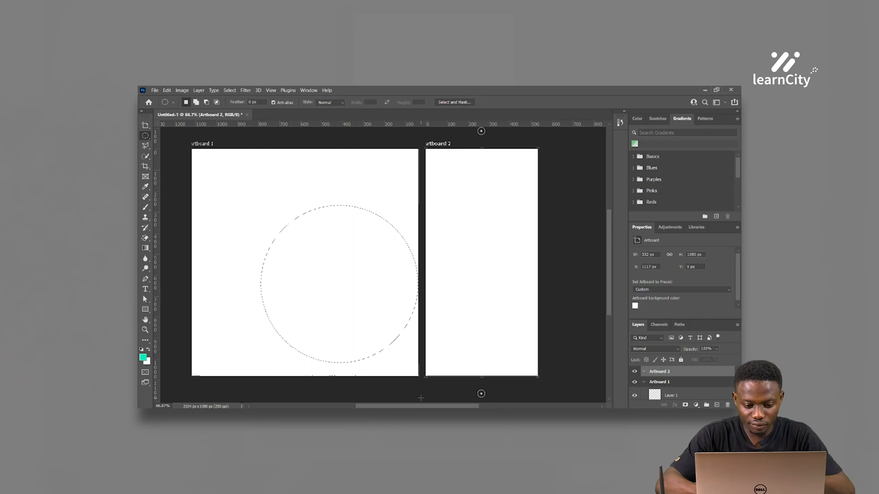
- Fill the circular selection with the green foreground colour on a new layer in Artboard 1
{"action": "key", "text": "alt+BackSpace"}
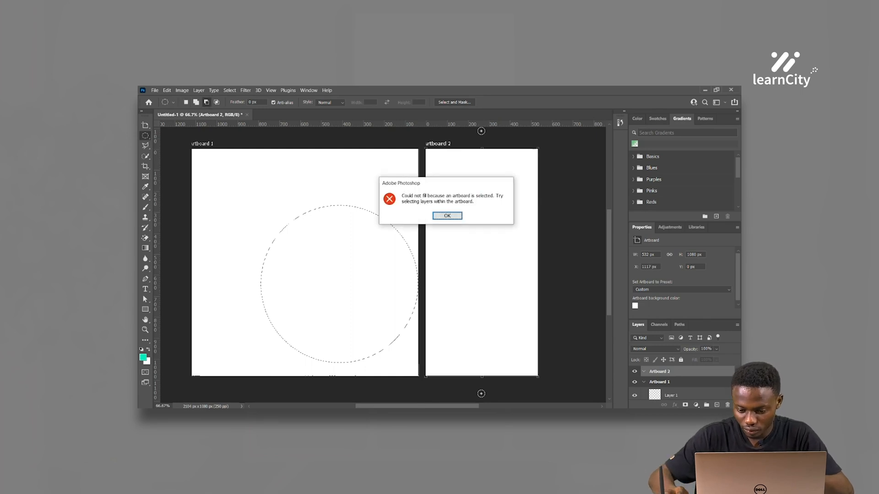
{"action": "key", "text": "Return"}
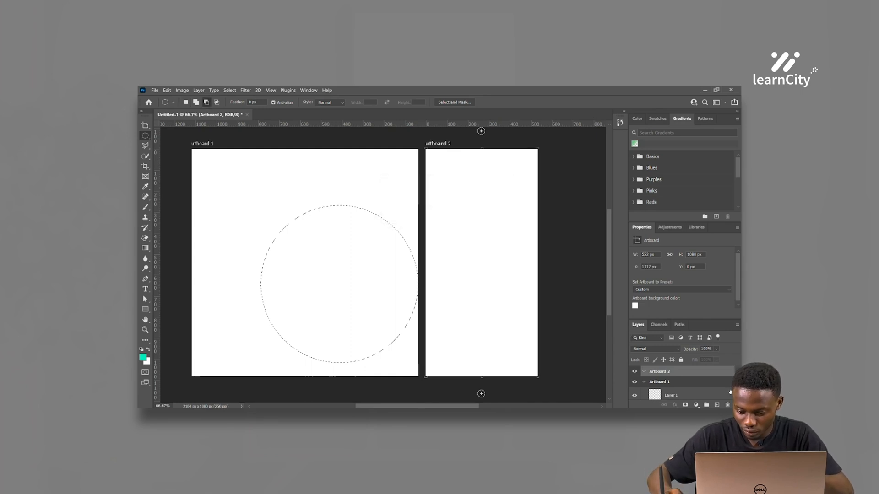
{"action": "left_click", "coordinate": [717, 404]}
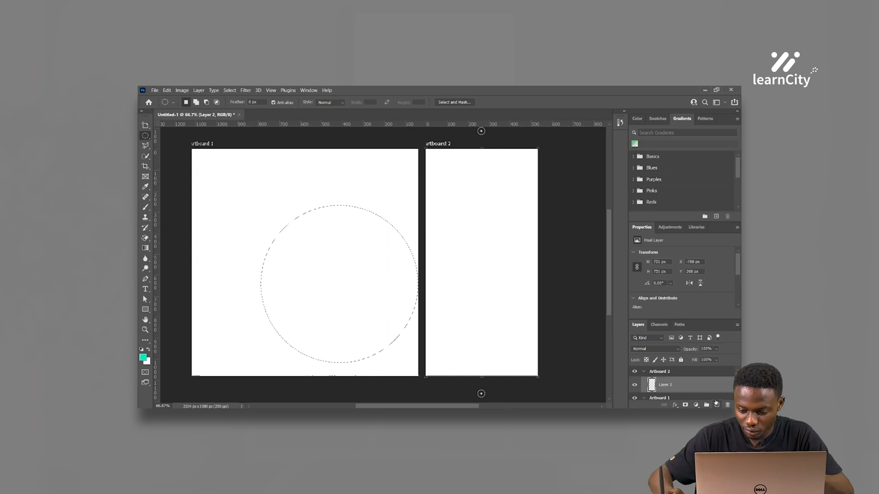
{"action": "left_click", "coordinate": [703, 398]}
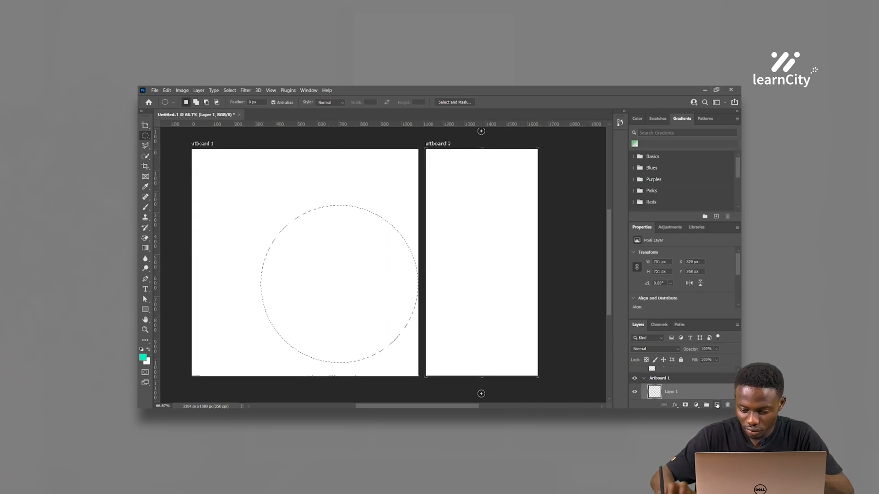
{"action": "left_click", "coordinate": [717, 405]}
{"action": "key", "text": "alt+BackSpace"}
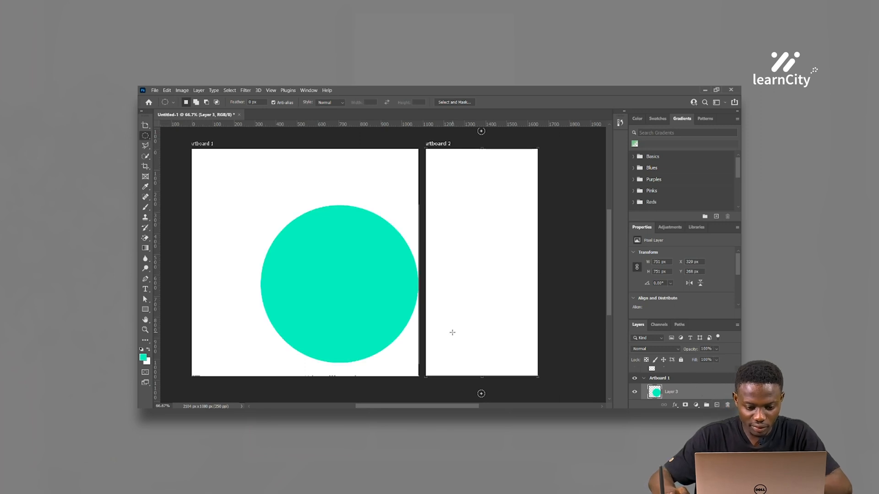
- Deselect the circle, place a copy of it at the upper right of Artboard 2, and shift the original toward Artboard 1's lower right
{"action": "key", "text": "ctrl+d"}
{"action": "key", "text": "v"}
{"action": "left_click_drag", "start_coordinate": [355, 278], "coordinate": [530, 192]}
{"action": "left_click_drag", "start_coordinate": [527, 231], "coordinate": [536, 220]}
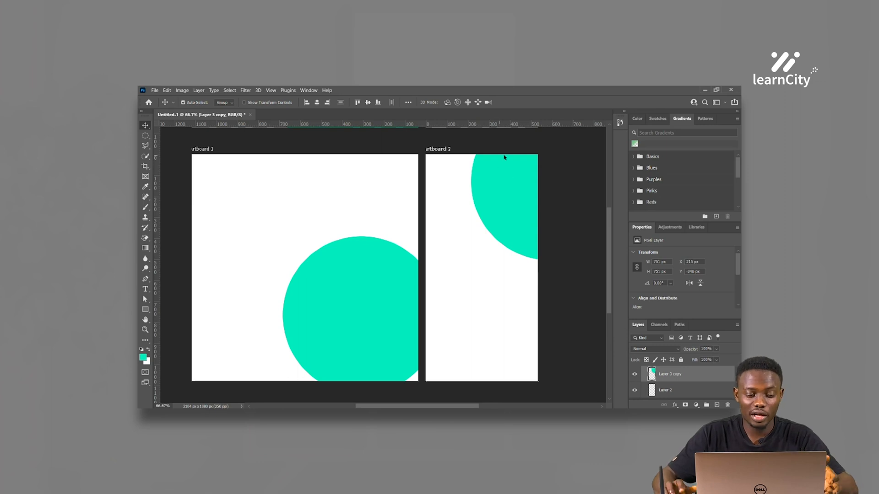
{"action": "key", "text": "ctrl"}
{"action": "key", "text": "ctrl+w"}
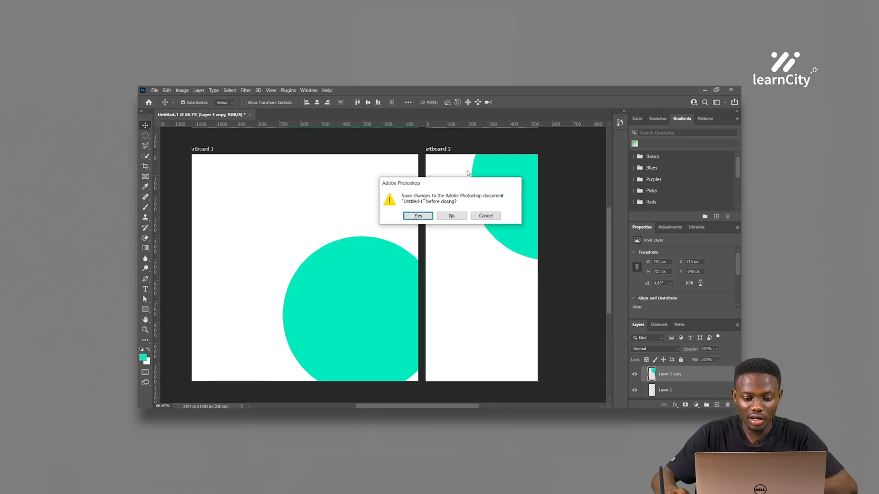
{"action": "left_click", "coordinate": [485, 216]}
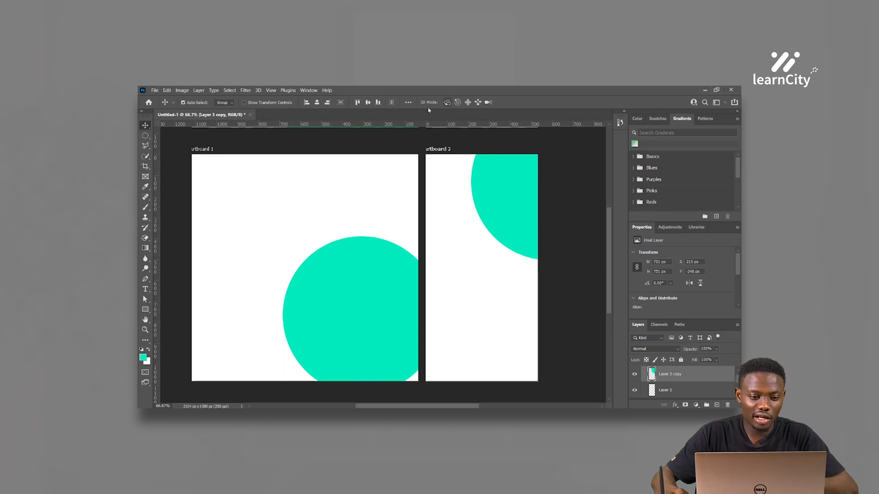
{"action": "left_click", "coordinate": [250, 115]}
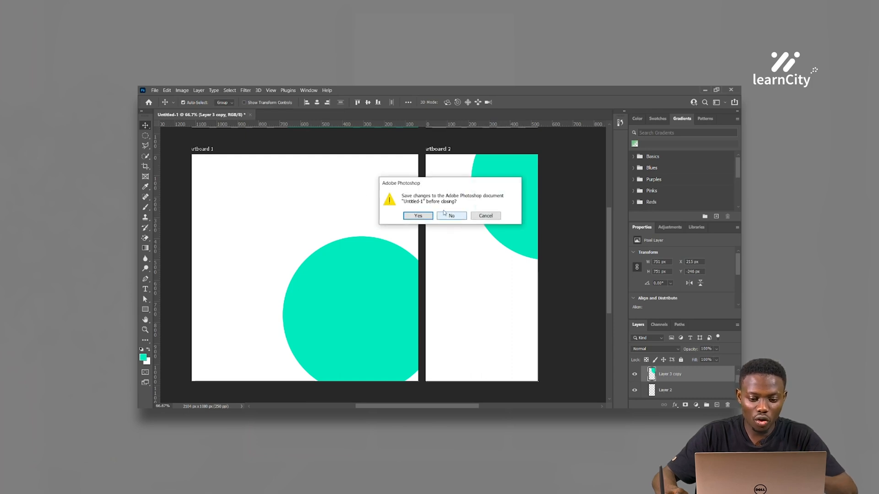
{"action": "left_click", "coordinate": [486, 216]}
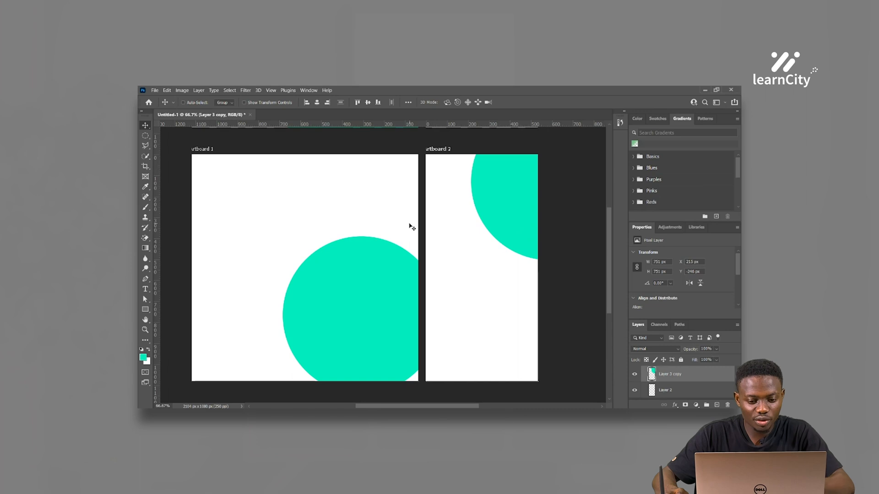
- Close the untitled document without saving its changes and close the white sneaker image
{"action": "key", "text": "ctrl+w"}
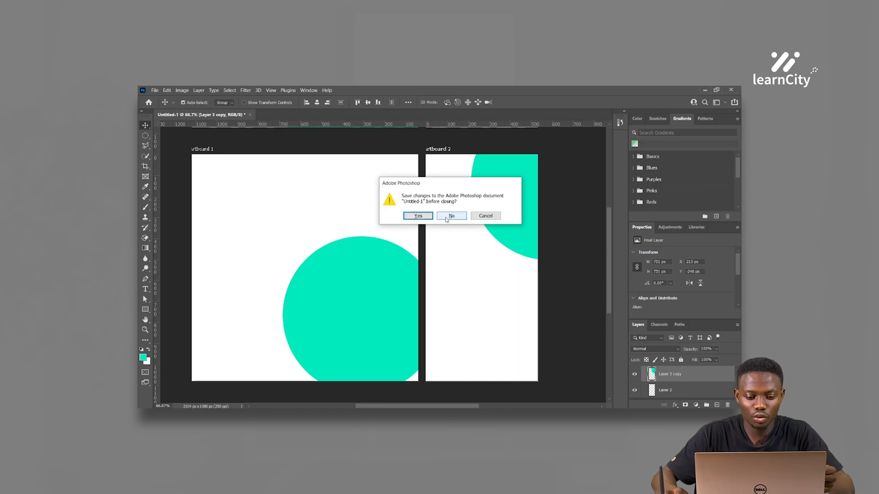
{"action": "left_click", "coordinate": [450, 216]}
{"action": "left_click", "coordinate": [447, 220]}
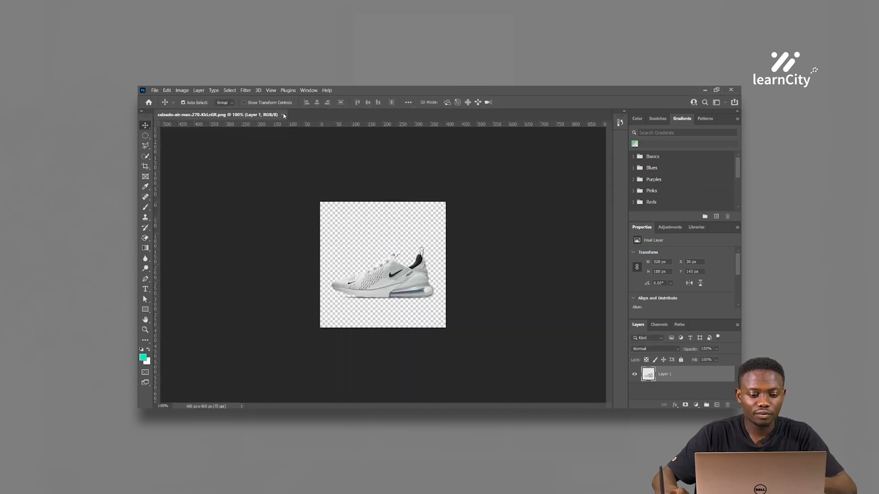
{"action": "left_click", "coordinate": [283, 115]}
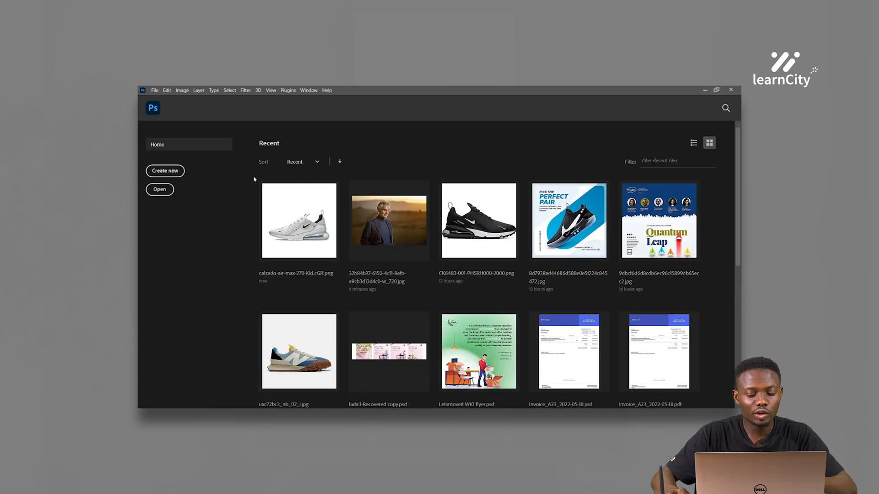
- Create a document from the recent 1080 x 1080 px, 250 ppi preset with artboards, and open the recent Quantum Leap flyer
{"action": "left_click", "coordinate": [165, 171]}
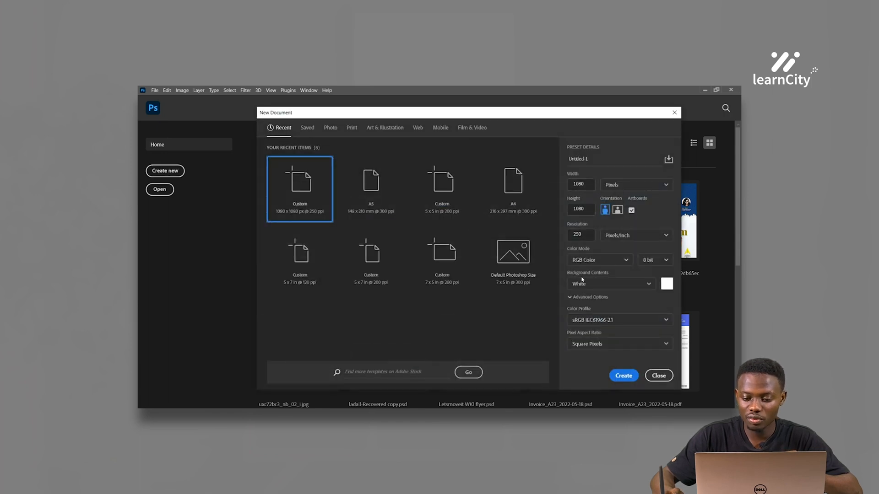
{"action": "left_click", "coordinate": [622, 377]}
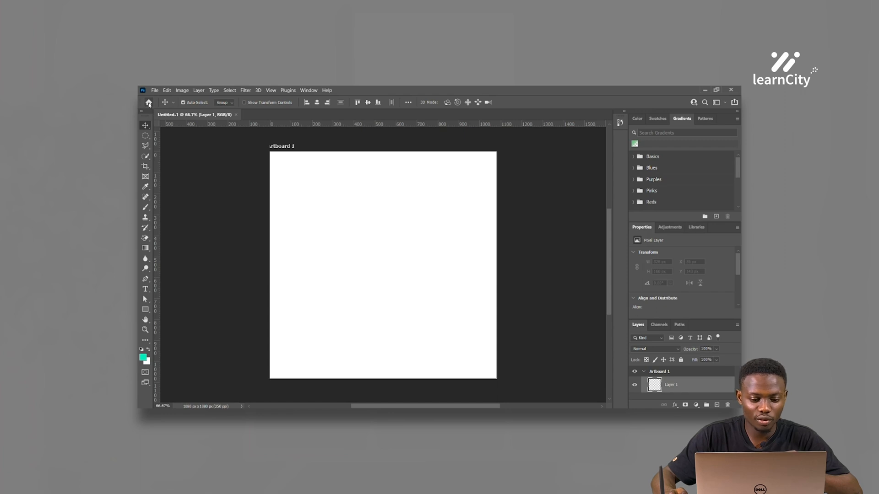
{"action": "left_click", "coordinate": [148, 103]}
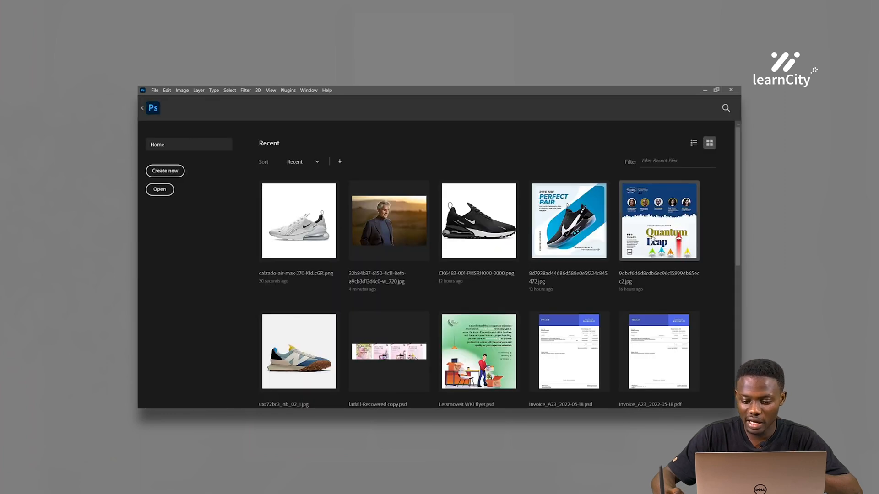
{"action": "left_click", "coordinate": [655, 236]}
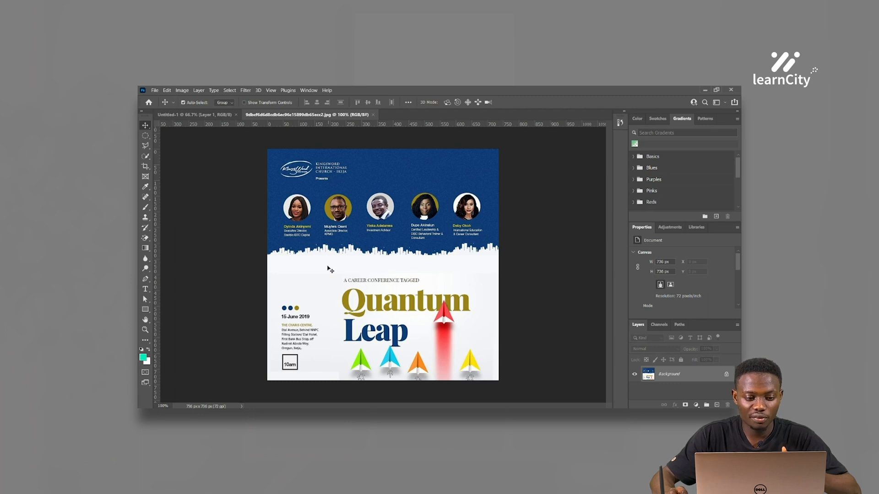
- In the untitled document, draw a green square in the middle of the artboard and a rectangle about 616 px wide below it
{"action": "left_click", "coordinate": [204, 115]}
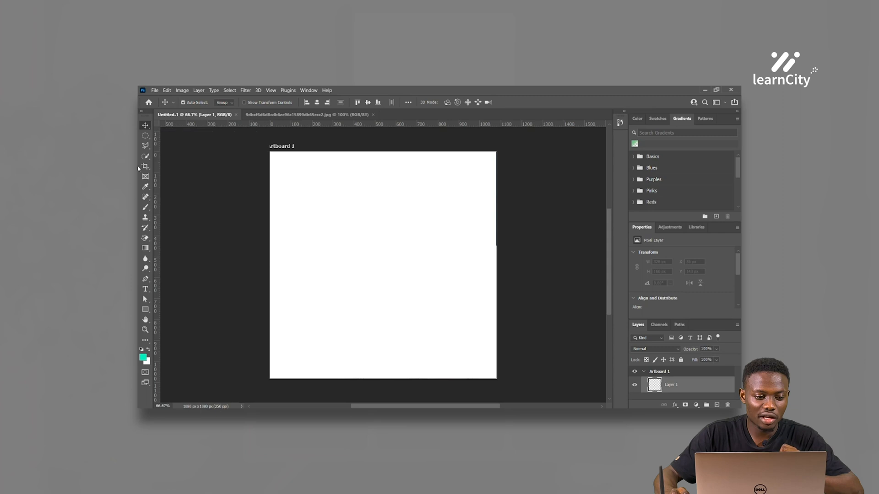
{"action": "left_click", "coordinate": [148, 310]}
{"action": "left_click_drag", "start_coordinate": [317, 211], "coordinate": [412, 307]}
{"action": "left_click_drag", "start_coordinate": [320, 335], "coordinate": [449, 356]}
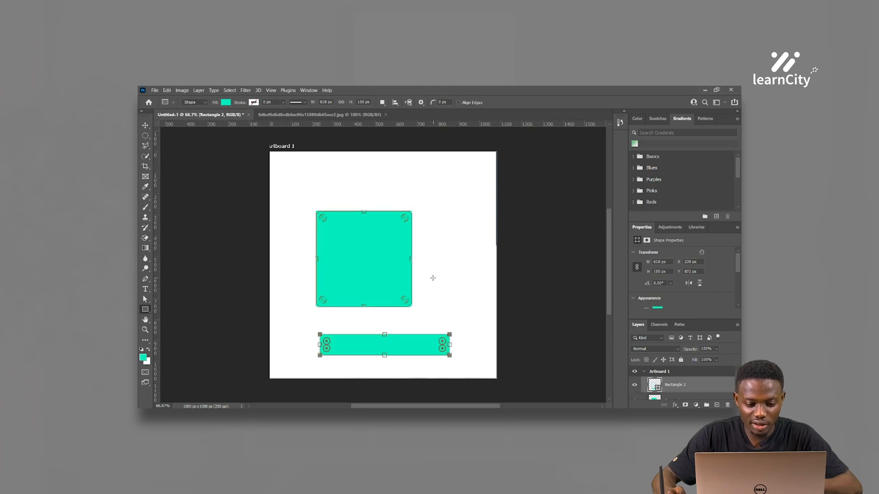
- Fully round the wide rectangle's corners and stack it just above the green square near the artboard's centre
{"action": "left_click_drag", "start_coordinate": [443, 347], "coordinate": [399, 345]}
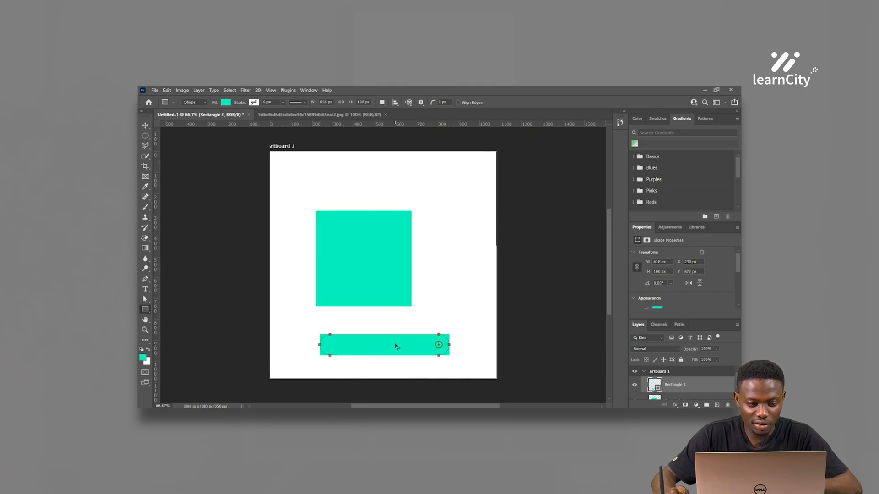
{"action": "left_click", "coordinate": [145, 125]}
{"action": "left_click_drag", "start_coordinate": [411, 345], "coordinate": [404, 279]}
{"action": "left_click", "coordinate": [454, 192]}
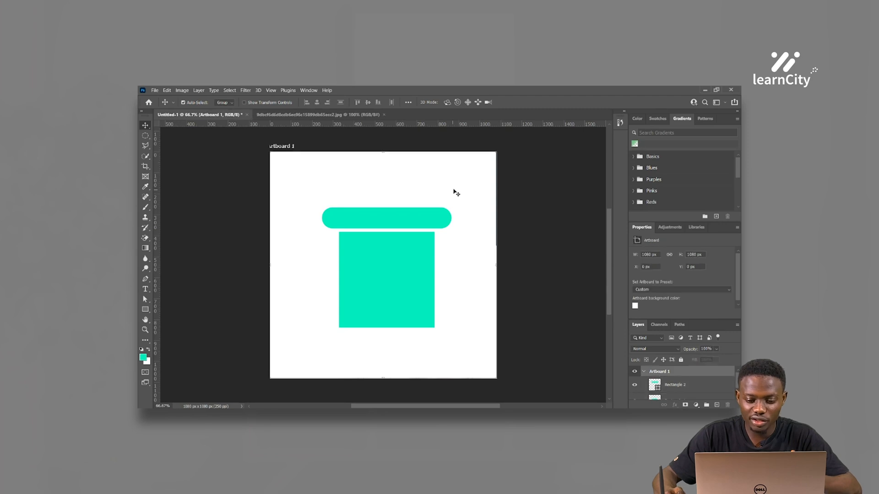
{"action": "left_click", "coordinate": [419, 219]}
{"action": "mouse_move", "coordinate": [418, 219]}
{"action": "left_mouse_down"}
{"action": "mouse_move", "coordinate": [374, 188]}
{"action": "mouse_move", "coordinate": [459, 207]}
{"action": "mouse_move", "coordinate": [420, 213]}
{"action": "mouse_move", "coordinate": [389, 176]}
{"action": "mouse_move", "coordinate": [365, 174]}
{"action": "mouse_move", "coordinate": [396, 220]}
{"action": "mouse_move", "coordinate": [419, 214]}
{"action": "left_mouse_up"}
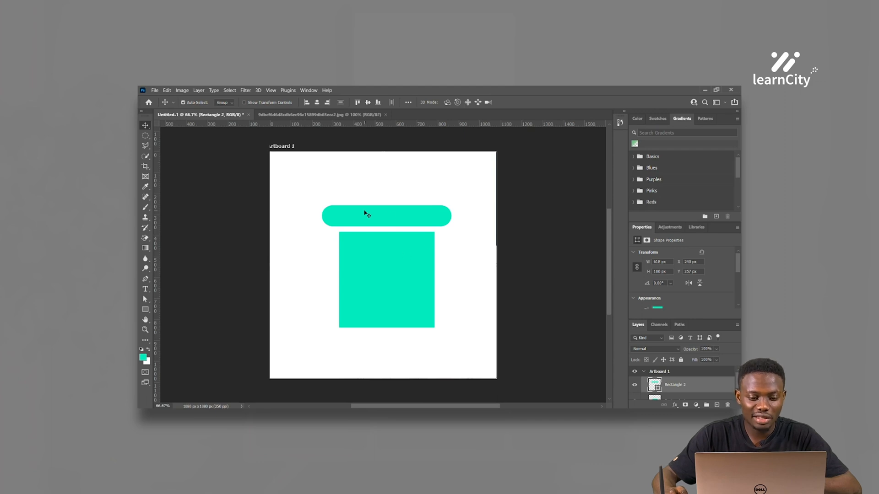
- Switch back and forth between the Quantum Leap flyer and the untitled document to view each open file
{"action": "left_click", "coordinate": [298, 115]}
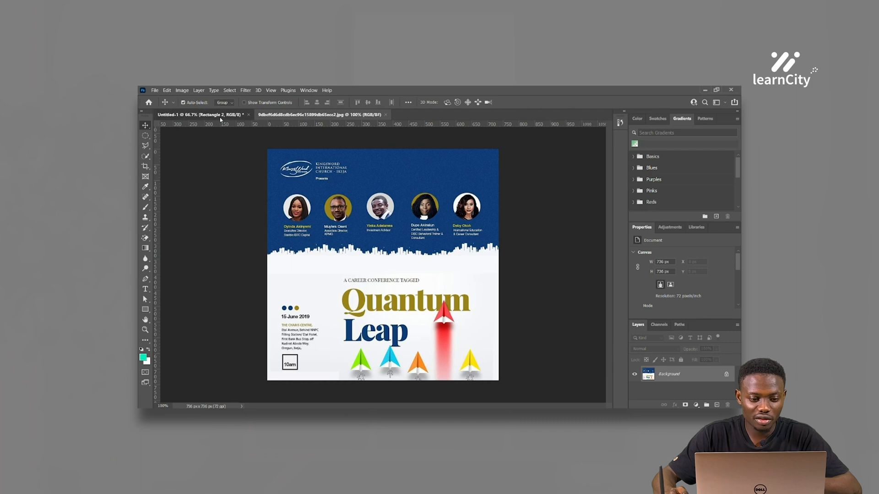
{"action": "left_click", "coordinate": [206, 114]}
{"action": "left_click", "coordinate": [330, 114]}
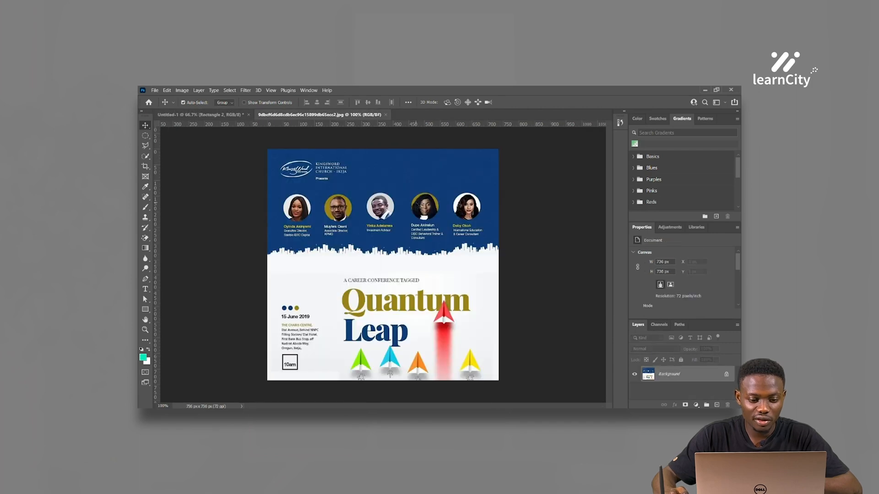
{"action": "left_click", "coordinate": [229, 114]}
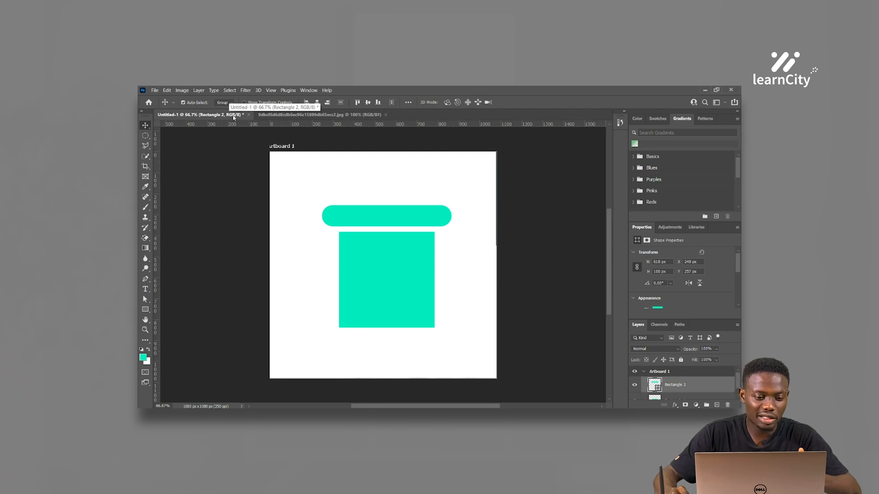
{"action": "left_click", "coordinate": [257, 115]}
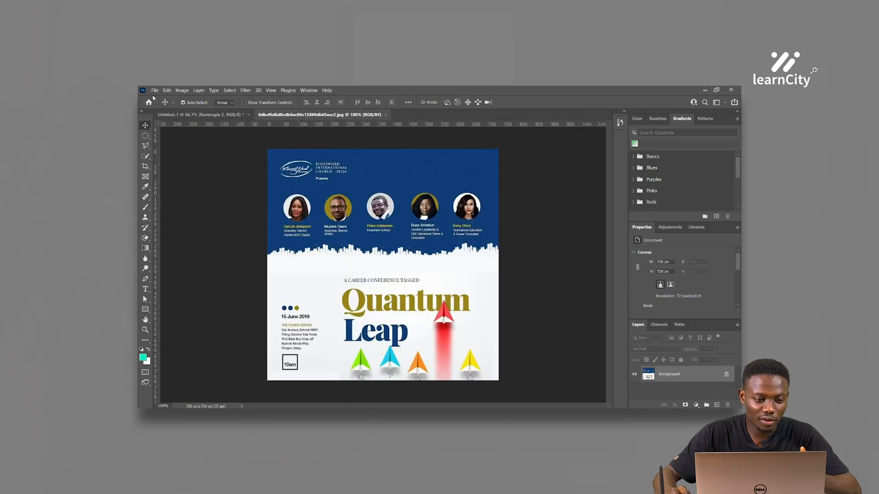
- Open the Fayrouz bottle-and-glass image from the recent files on the home screen
{"action": "left_click", "coordinate": [148, 102]}
{"action": "scroll", "coordinate": [474, 272], "scroll_direction": "down", "scroll_amount": 2}
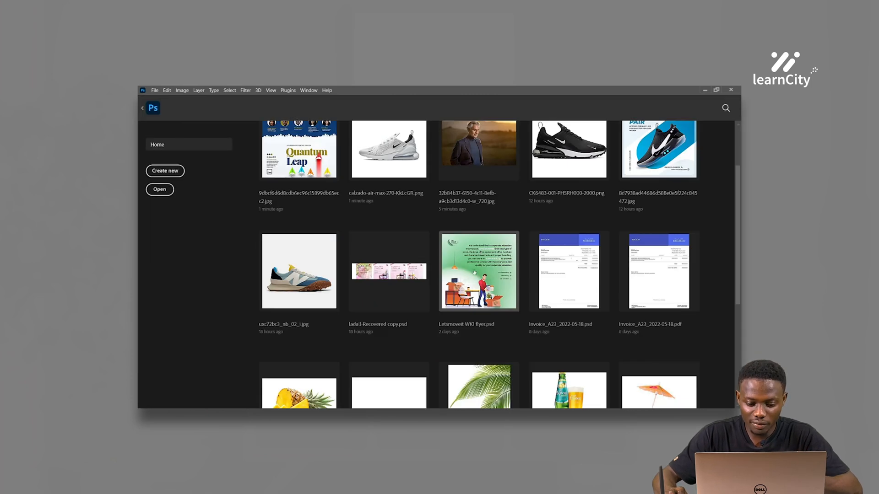
{"action": "scroll", "coordinate": [377, 293], "scroll_direction": "down", "scroll_amount": 1}
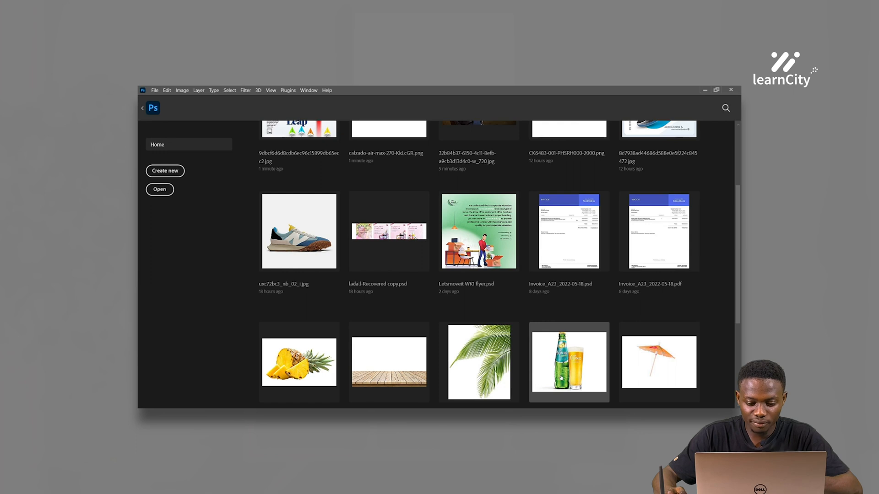
{"action": "left_click", "coordinate": [562, 378]}
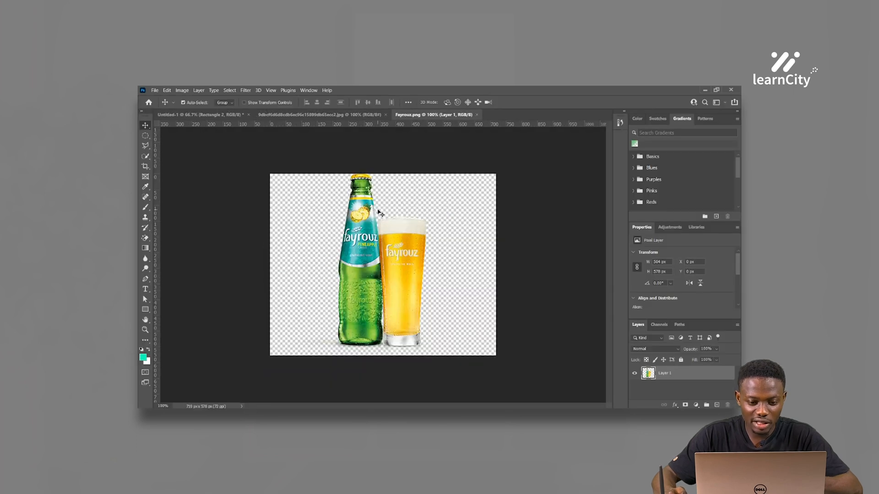
- In the untitled document, move the rounded bar and square so they touch, and copy the square into the flyer and Fayrouz images
{"action": "left_click", "coordinate": [319, 115]}
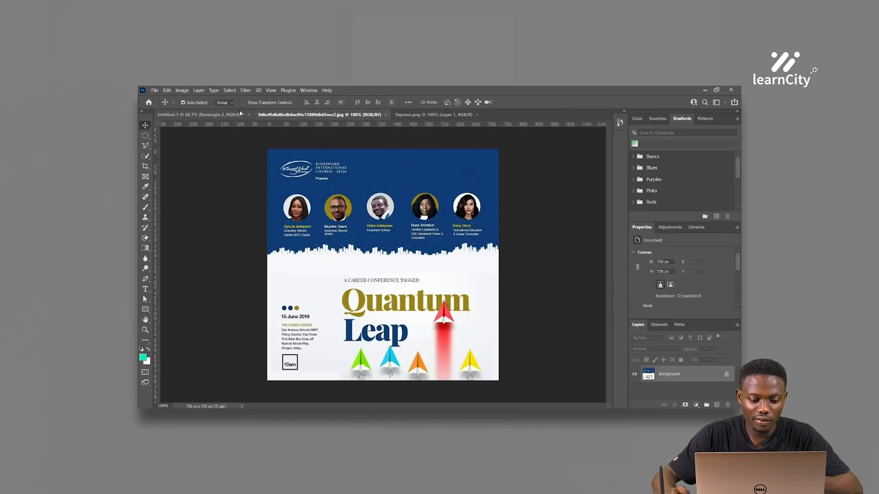
{"action": "left_click", "coordinate": [201, 115]}
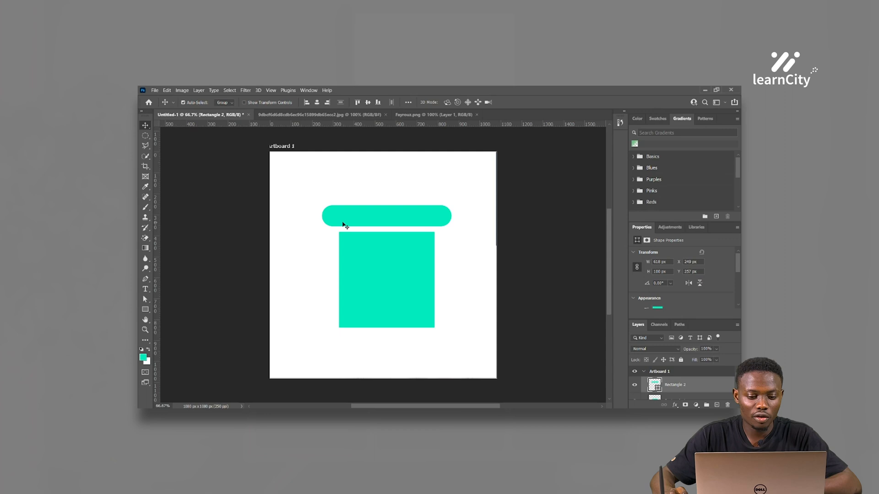
{"action": "mouse_move", "coordinate": [365, 220]}
{"action": "left_mouse_down"}
{"action": "mouse_move", "coordinate": [396, 216]}
{"action": "mouse_move", "coordinate": [365, 210]}
{"action": "mouse_move", "coordinate": [365, 220]}
{"action": "mouse_move", "coordinate": [376, 211]}
{"action": "mouse_move", "coordinate": [389, 219]}
{"action": "mouse_move", "coordinate": [387, 280]}
{"action": "mouse_move", "coordinate": [406, 267]}
{"action": "mouse_move", "coordinate": [361, 287]}
{"action": "mouse_move", "coordinate": [383, 262]}
{"action": "mouse_move", "coordinate": [358, 214]}
{"action": "left_mouse_up"}
{"action": "left_click_drag", "start_coordinate": [373, 251], "coordinate": [367, 240]}
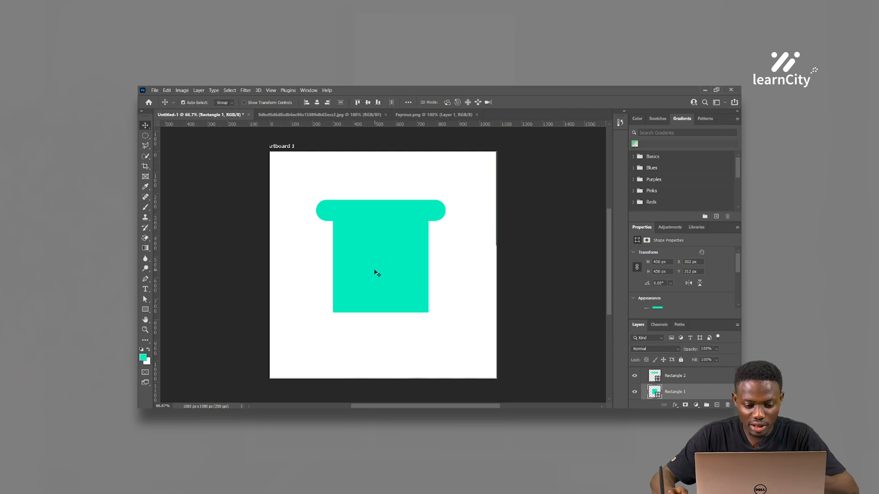
{"action": "left_click_drag", "start_coordinate": [375, 270], "coordinate": [417, 249]}
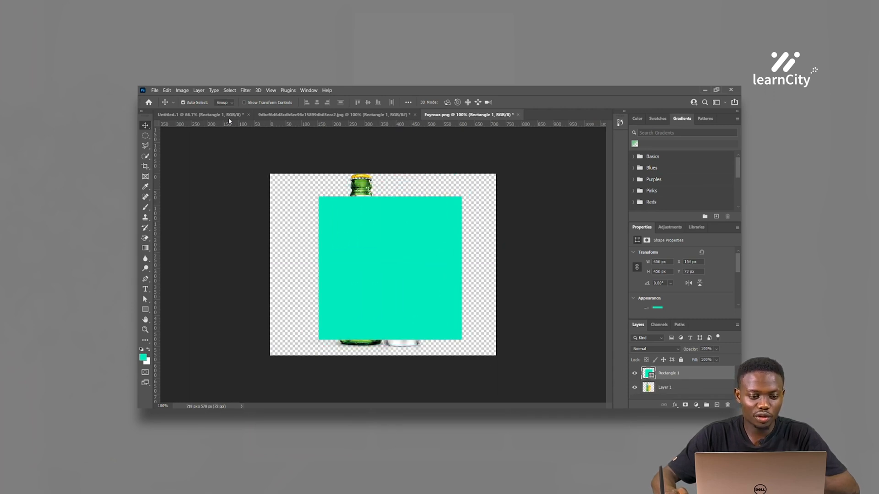
- Delete both green shapes from the untitled document's artboard and activate the Rectangular Marquee tool
{"action": "left_click", "coordinate": [218, 115]}
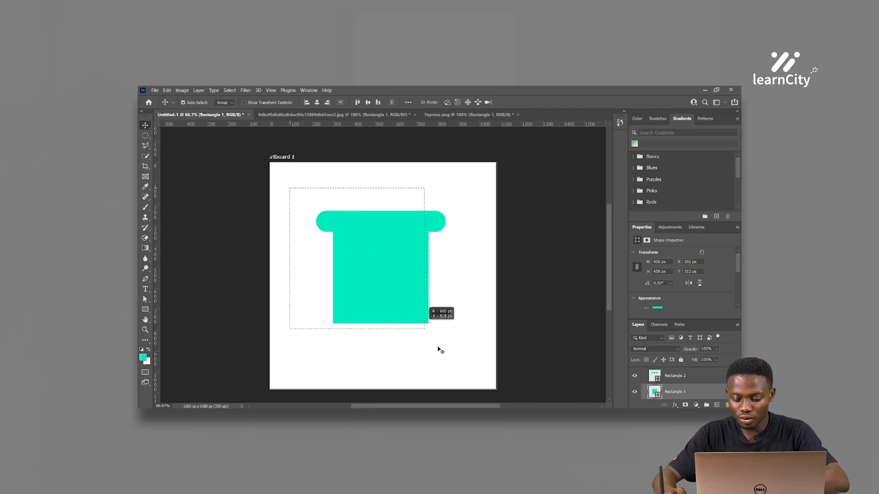
{"action": "left_click", "coordinate": [451, 371]}
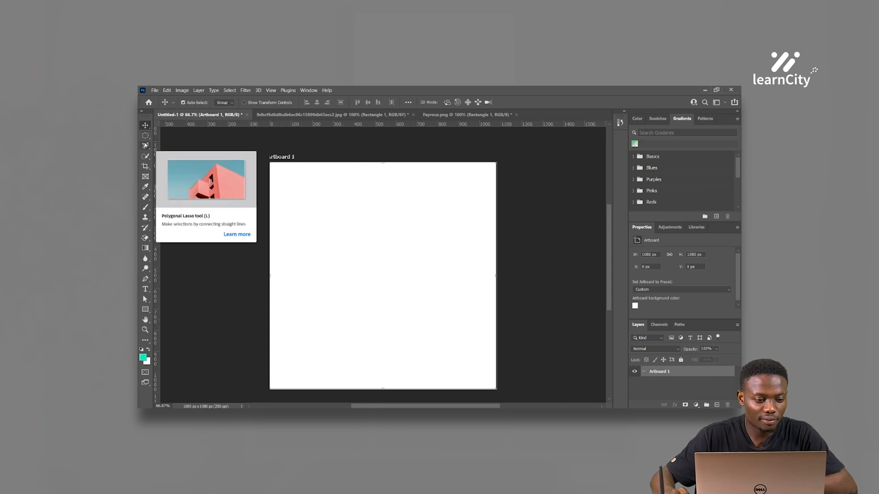
{"action": "left_click", "coordinate": [146, 142]}
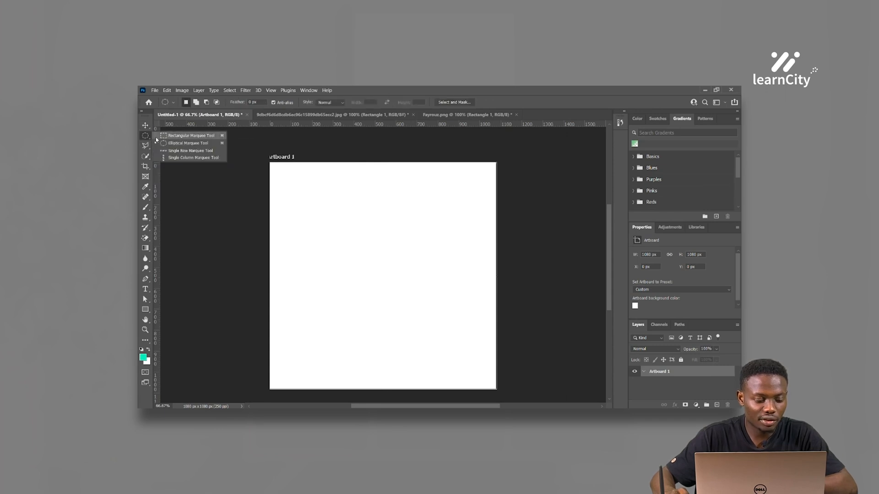
{"action": "left_click", "coordinate": [158, 136]}
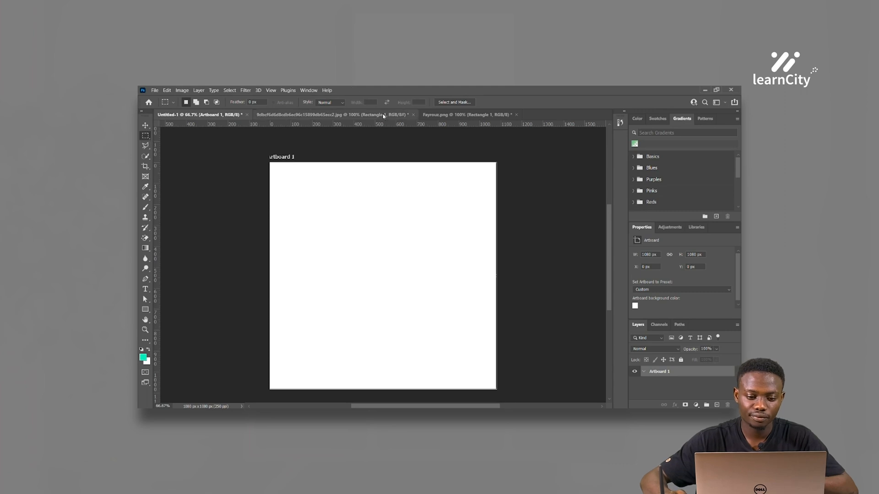
- In the flyer, delete the green square and select the 10am box at the lower left with a rectangular marquee
{"action": "left_click", "coordinate": [330, 114]}
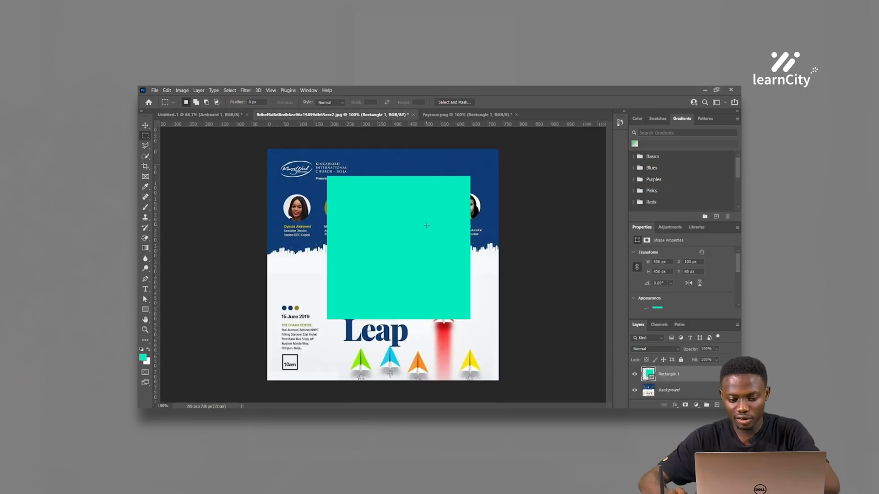
{"action": "key", "text": "Delete"}
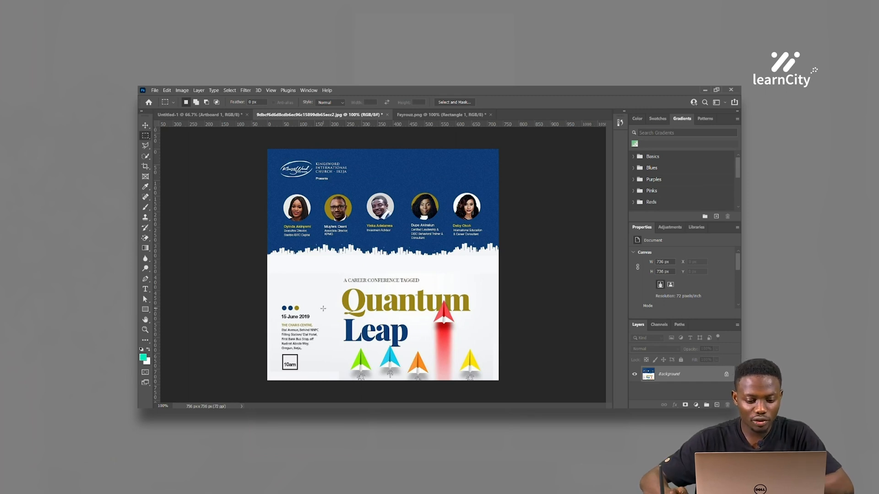
{"action": "left_click", "coordinate": [146, 137]}
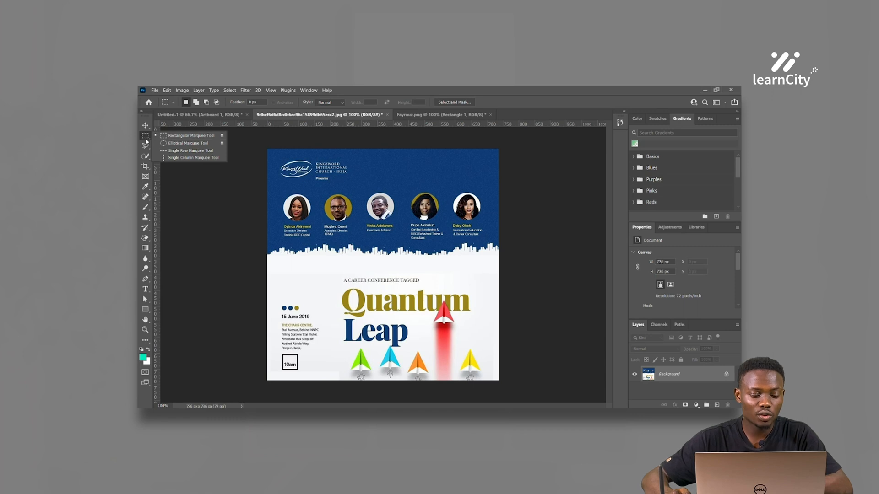
{"action": "left_click", "coordinate": [146, 139]}
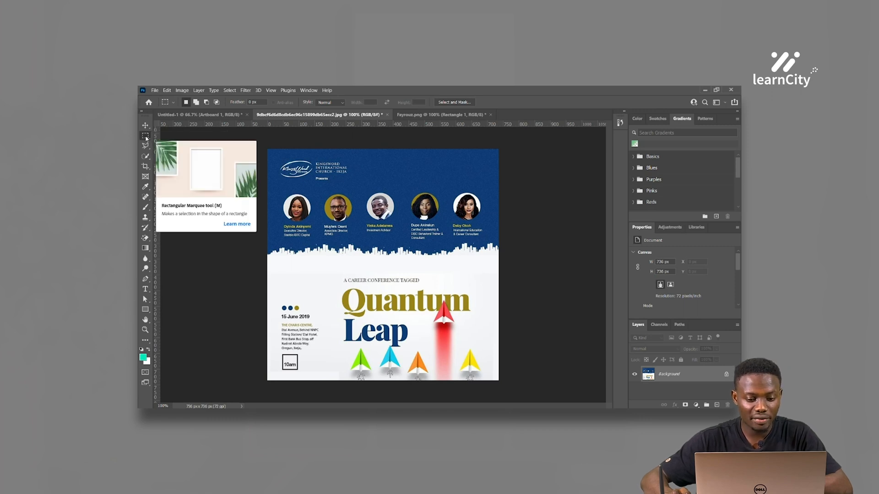
{"action": "right_click", "coordinate": [146, 138]}
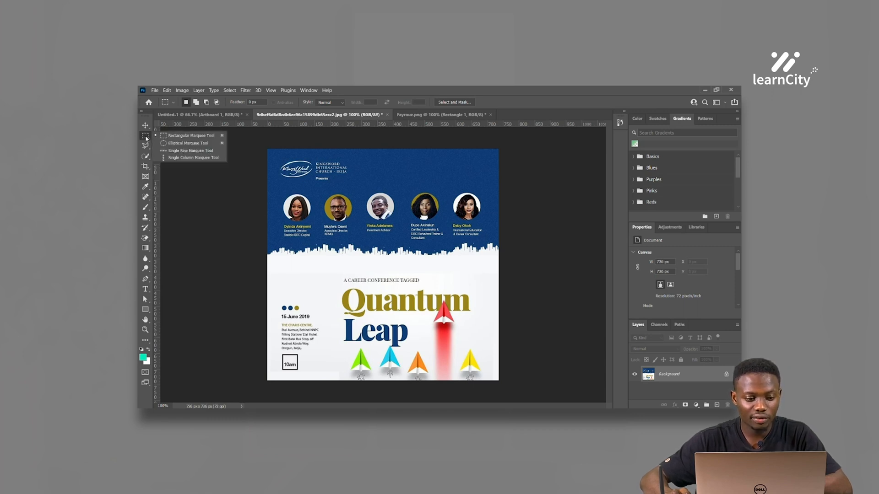
{"action": "right_click", "coordinate": [146, 139]}
{"action": "left_click", "coordinate": [145, 138]}
{"action": "right_click", "coordinate": [145, 138]}
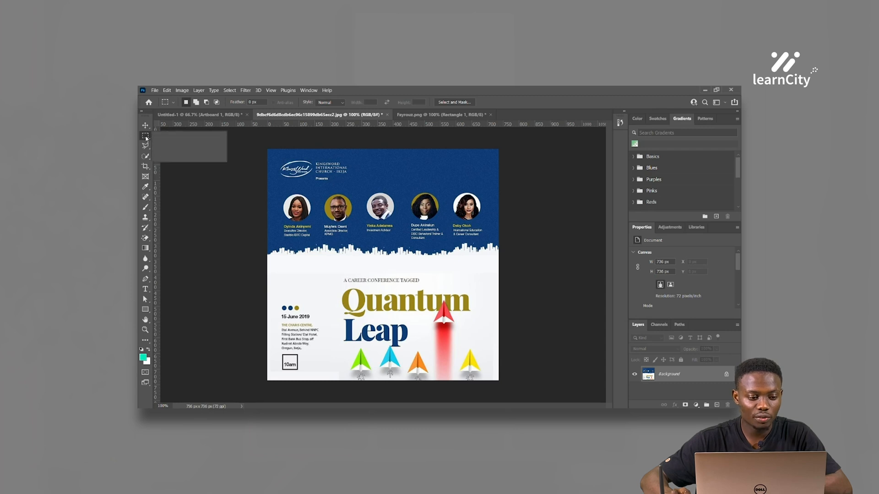
{"action": "left_click", "coordinate": [165, 137]}
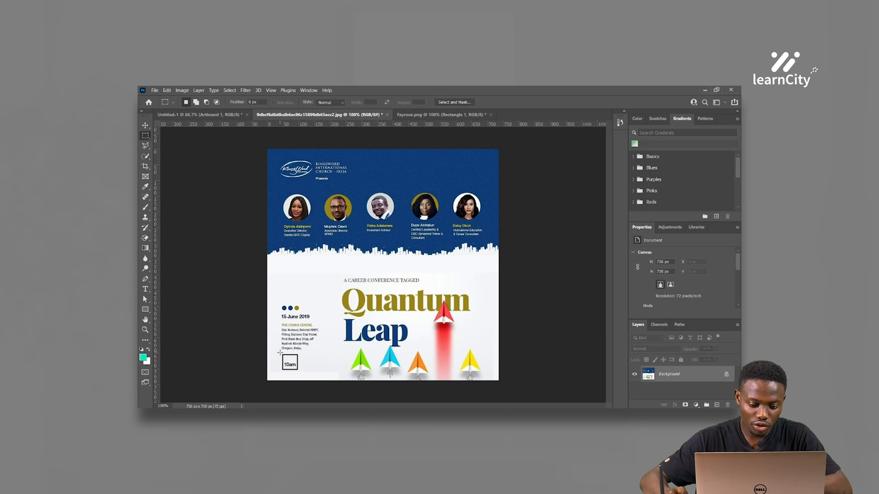
{"action": "left_click_drag", "start_coordinate": [281, 354], "coordinate": [300, 373]}
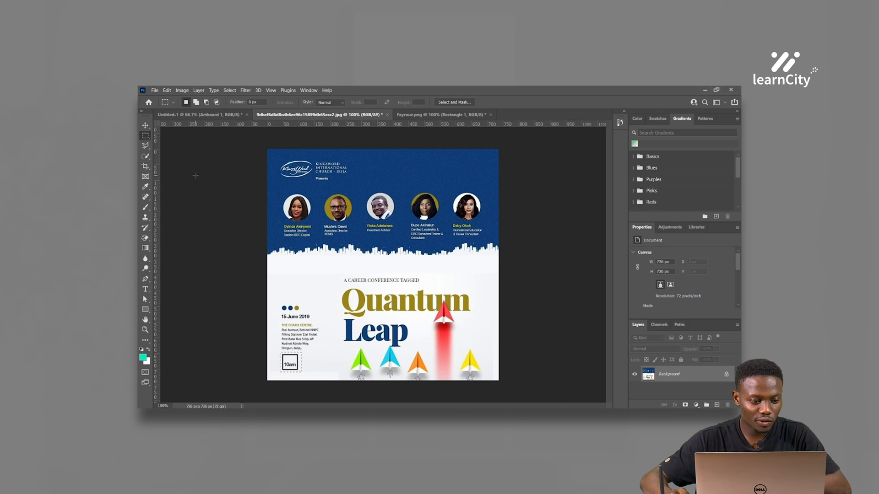
- Copy the selected 10am box into the untitled document and the Fayrouz image, placing it at the green square's lower-right corner there
{"action": "key", "text": "v"}
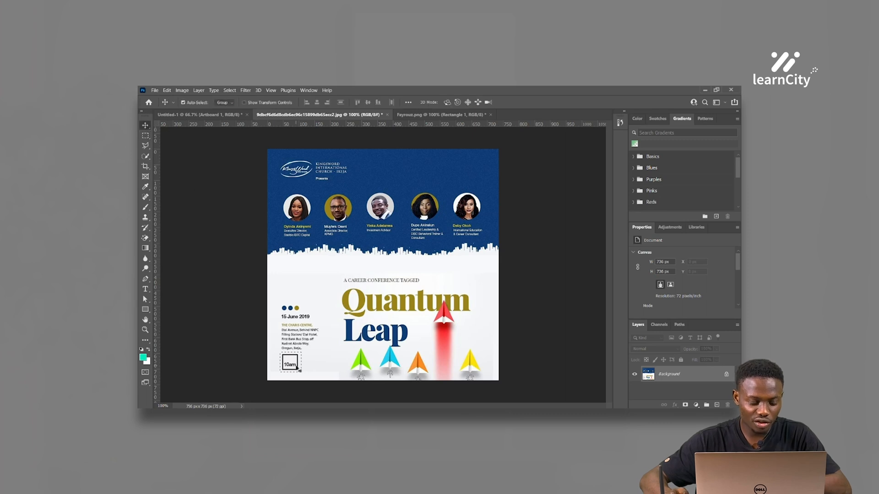
{"action": "left_click_drag", "start_coordinate": [297, 369], "coordinate": [425, 130]}
{"action": "left_click_drag", "start_coordinate": [407, 242], "coordinate": [454, 328]}
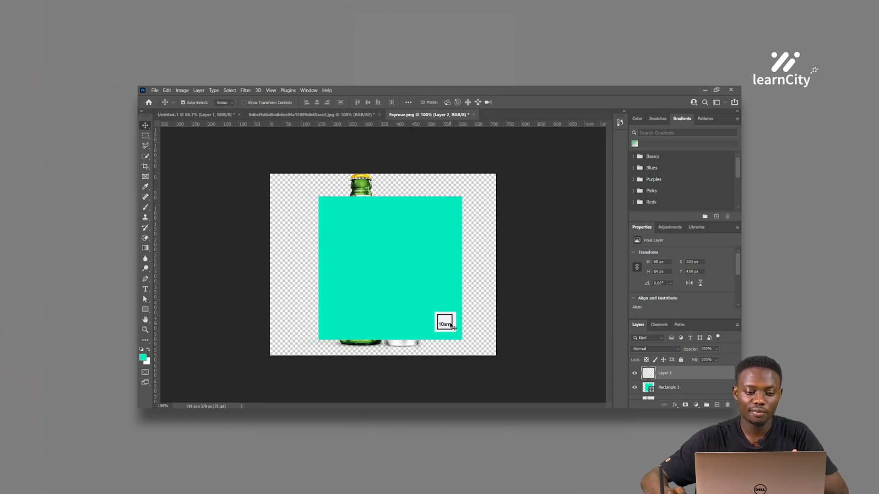
- In the flyer, clear the selection around the 10am box and make a circular marquee selection around the rightmost speaker's portrait
{"action": "left_click", "coordinate": [330, 115]}
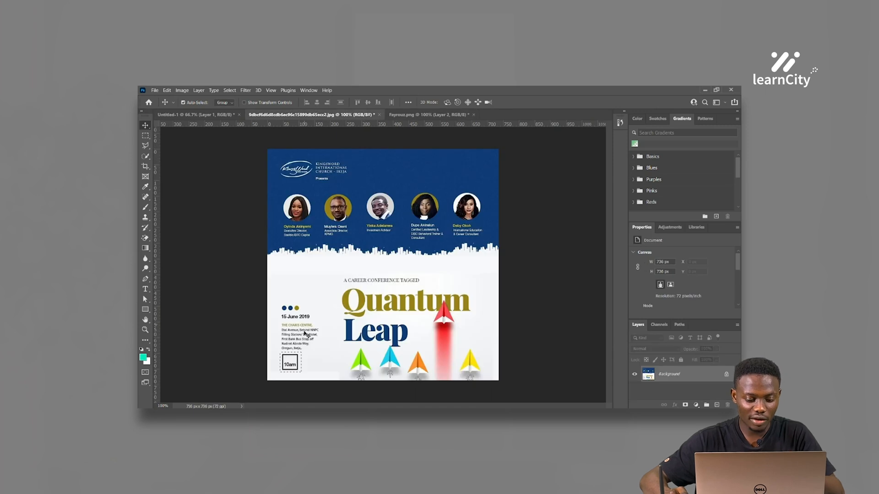
{"action": "key", "text": "ctrl+d"}
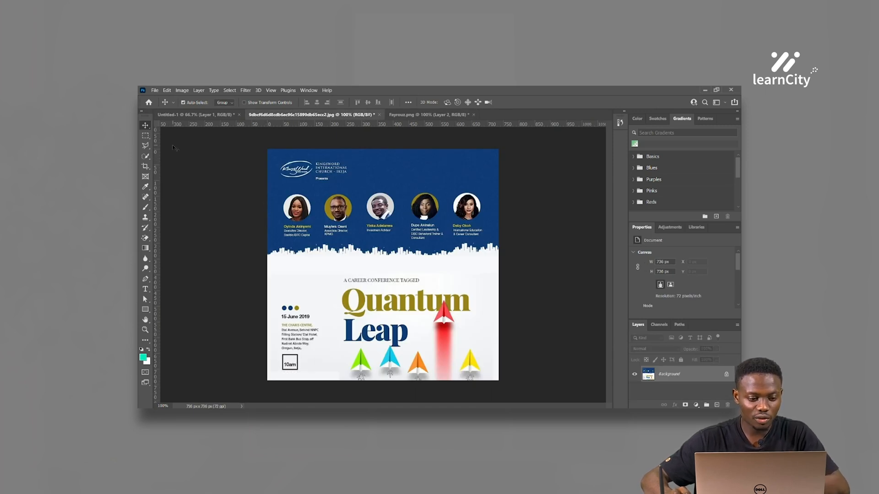
{"action": "left_click", "coordinate": [143, 136]}
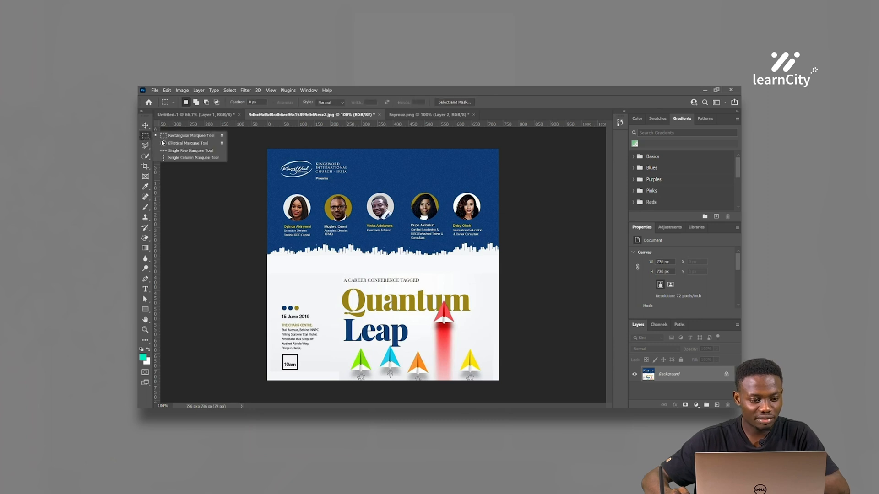
{"action": "left_click", "coordinate": [188, 143]}
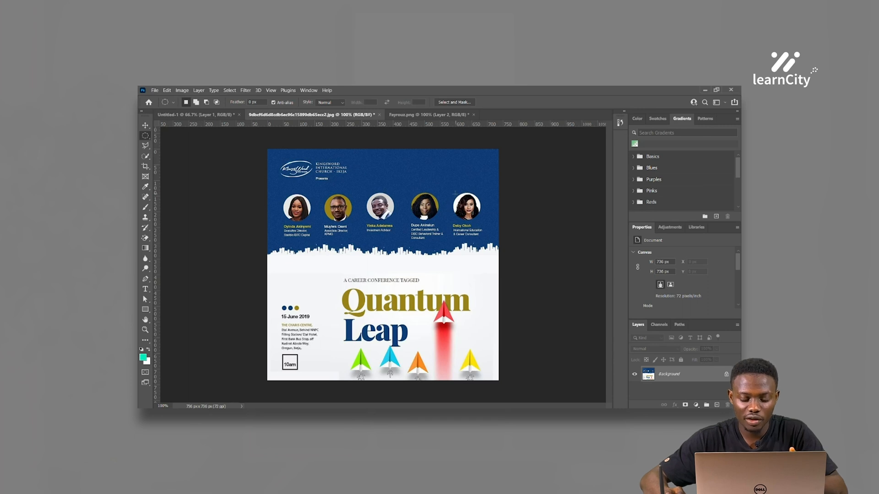
{"action": "left_click_drag", "start_coordinate": [451, 191], "coordinate": [480, 221]}
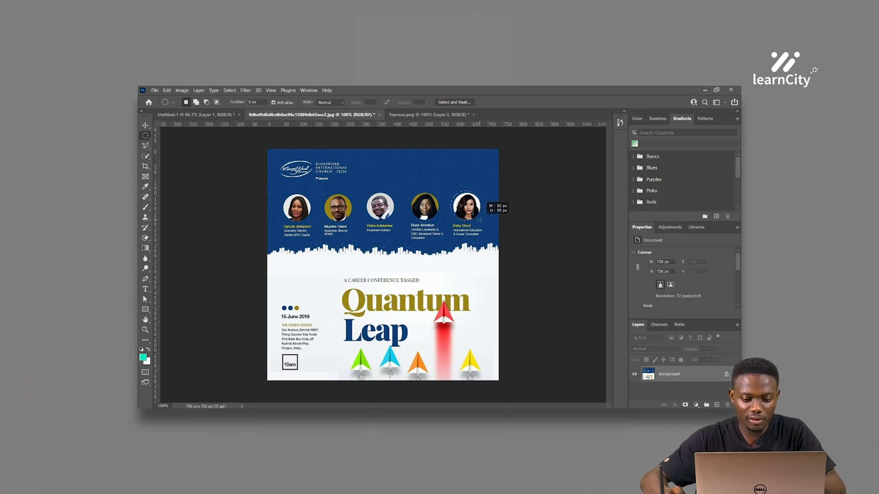
{"action": "left_click_drag", "start_coordinate": [480, 221], "coordinate": [480, 221]}
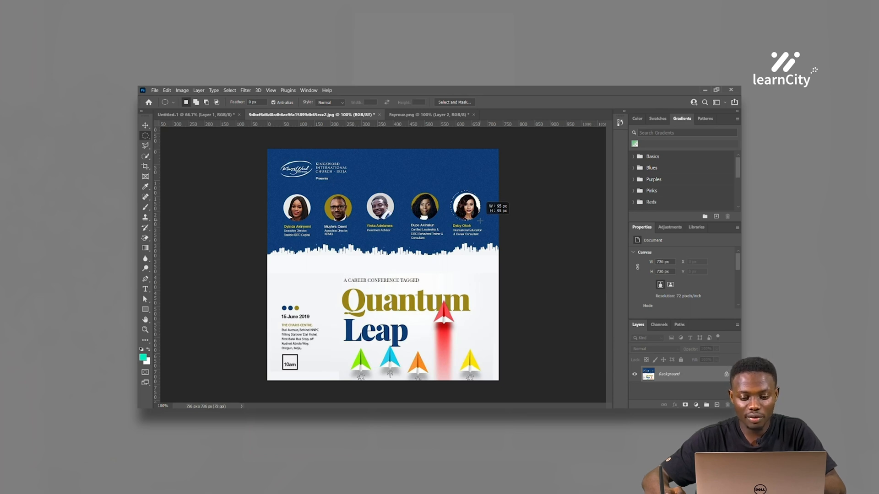
{"action": "left_click_drag", "start_coordinate": [481, 220], "coordinate": [488, 224]}
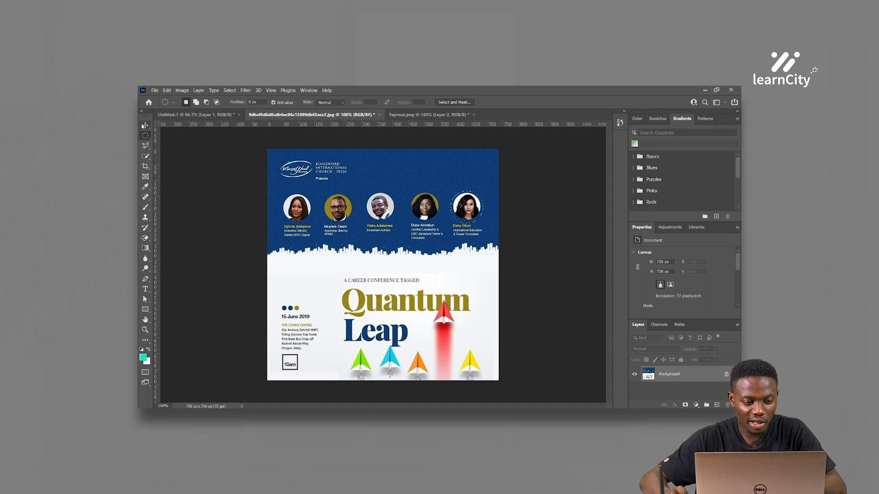
- Copy the selected circular portrait from the flyer into the untitled document and scale it up to about 327 px across
{"action": "left_click", "coordinate": [145, 126]}
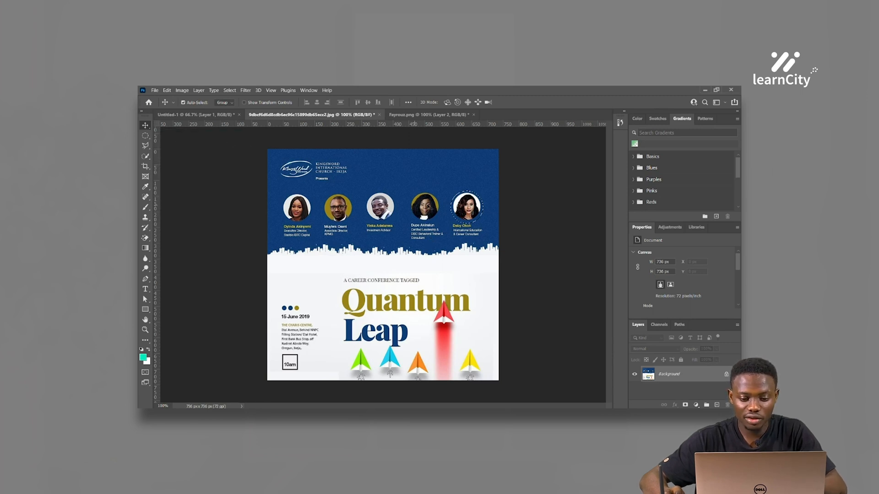
{"action": "key", "text": "BackSpace"}
{"action": "key", "text": "ctrl+d"}
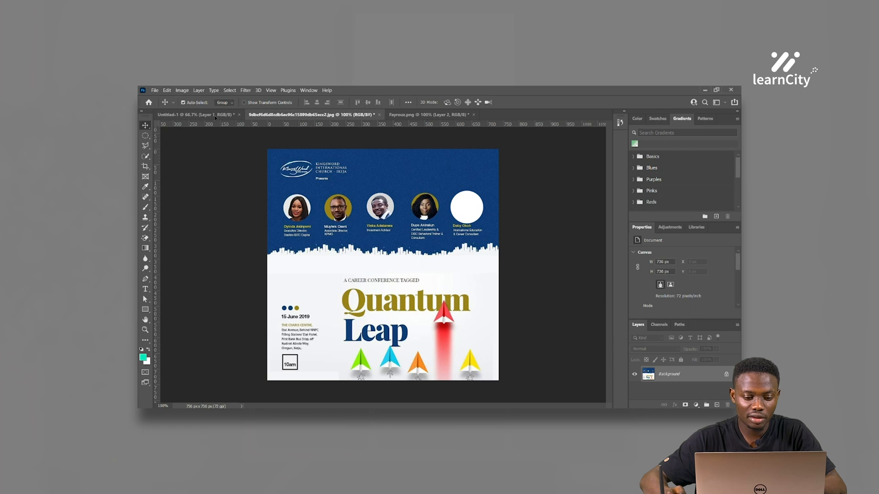
{"action": "left_click_drag", "start_coordinate": [215, 118], "coordinate": [376, 195]}
{"action": "key", "text": "ctrl+t"}
{"action": "key", "text": "Return"}
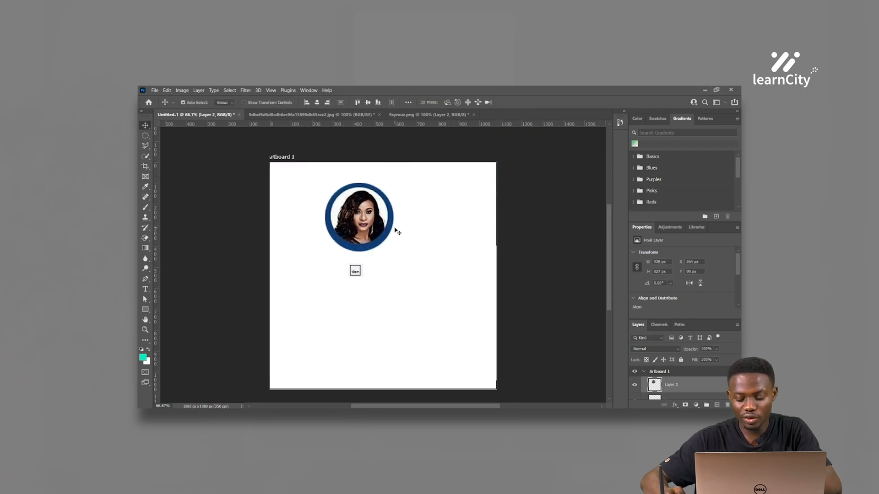
- Delete the portrait and the 10am box from the untitled document's artboard, and the green square from the Fayrouz image
{"action": "key", "text": "Delete"}
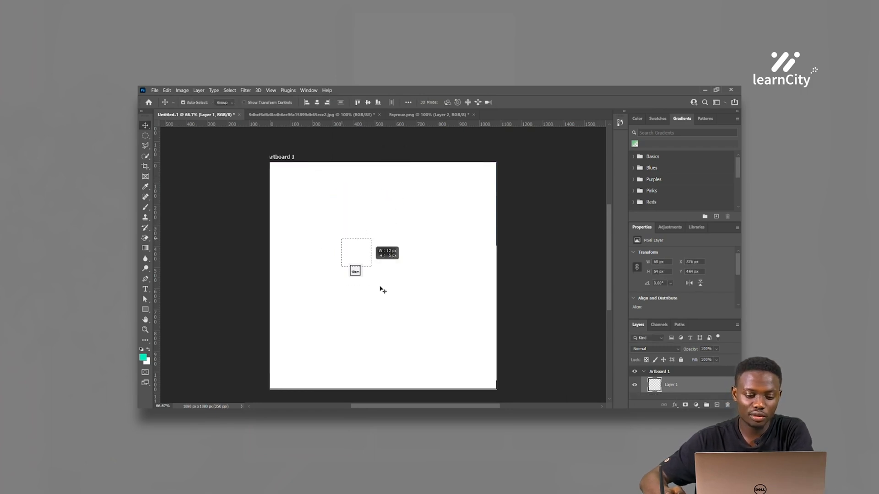
{"action": "left_click", "coordinate": [404, 116]}
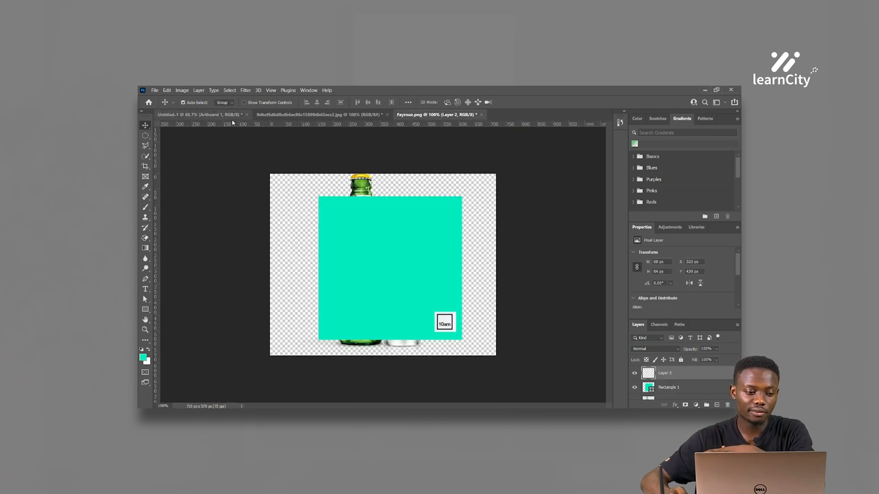
{"action": "left_click_drag", "start_coordinate": [383, 275], "coordinate": [383, 248]}
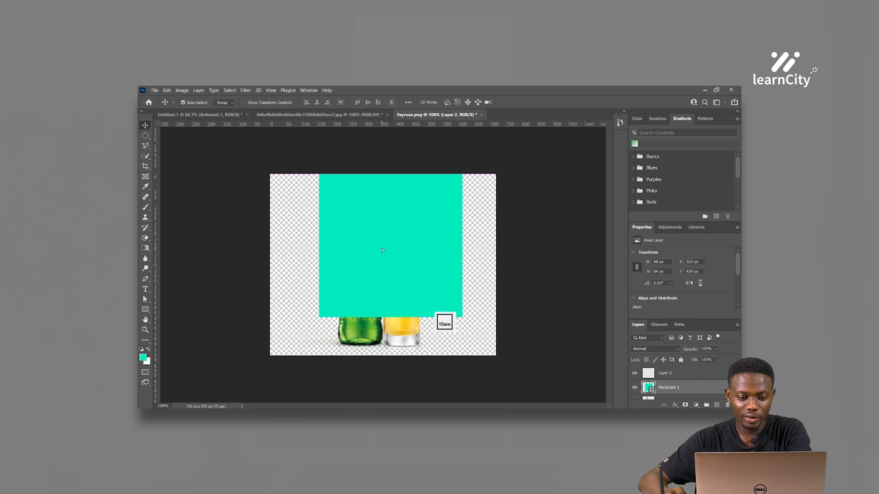
{"action": "key", "text": "Delete"}
- Return to the flyer, activate the Polygonal Lasso tool and clear the selection around the rightmost portrait
{"action": "left_click", "coordinate": [321, 115]}
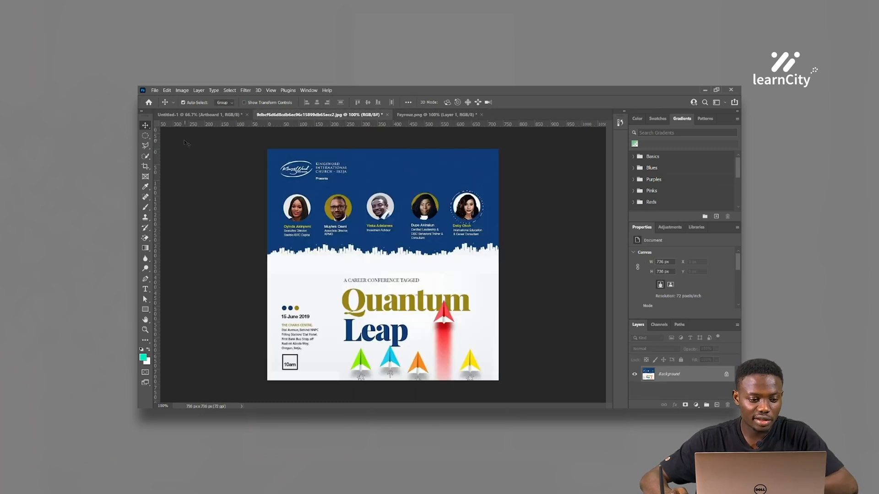
{"action": "left_click", "coordinate": [146, 146]}
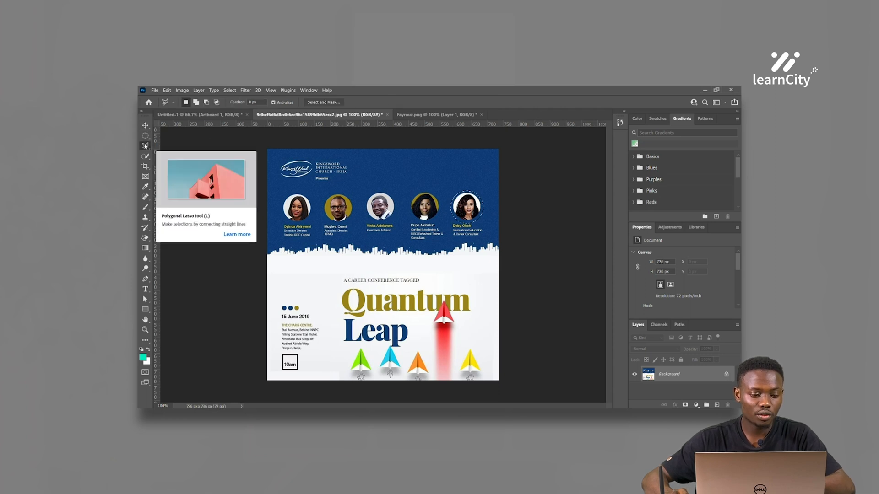
{"action": "right_click", "coordinate": [145, 146]}
{"action": "left_click", "coordinate": [144, 146]}
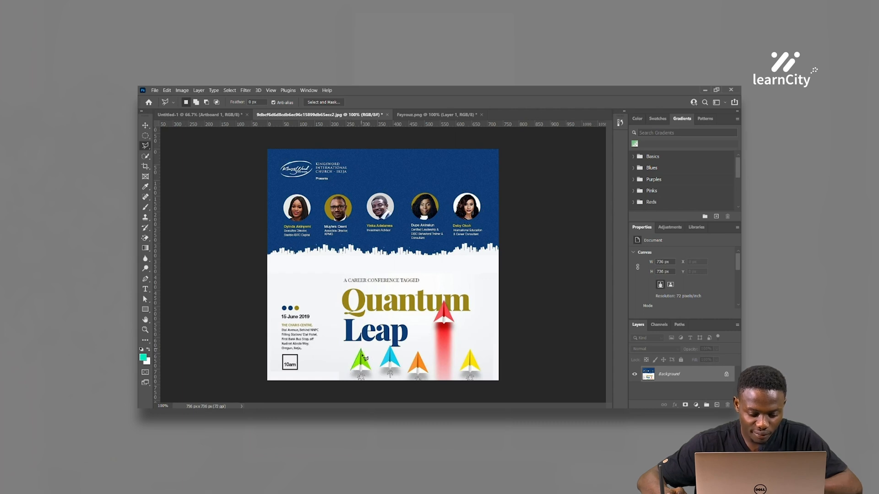
- Outline the green paper plane below the Quantum Leap title with a polygonal lasso selection
{"action": "key", "text": "ctrl+space"}
{"action": "left_click", "coordinate": [367, 363], "text": "ctrl"}
{"action": "left_click", "coordinate": [367, 363], "text": "ctrl"}
{"action": "left_click", "coordinate": [366, 363], "text": "ctrl"}
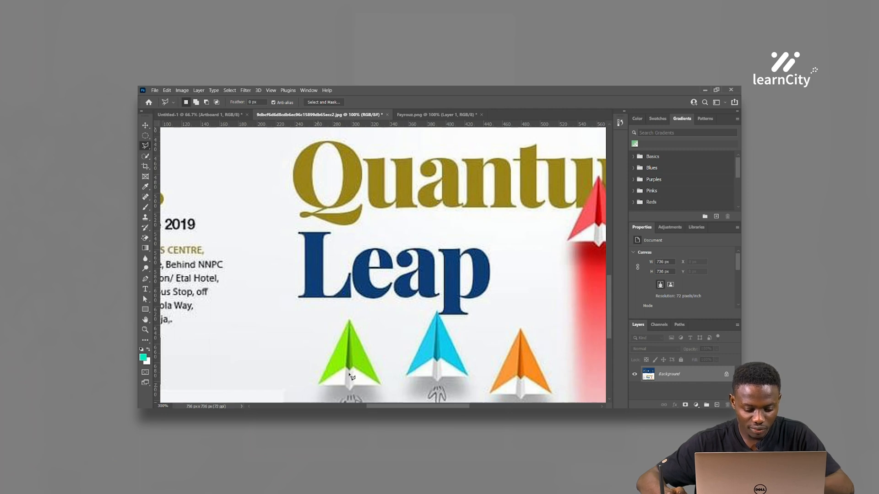
{"action": "left_click", "coordinate": [464, 354]}
{"action": "double_click", "coordinate": [503, 347]}
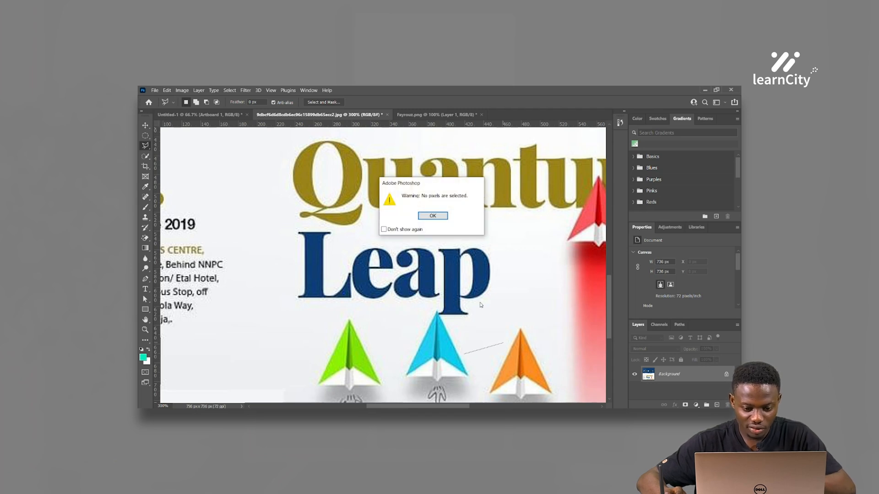
{"action": "left_click", "coordinate": [431, 215]}
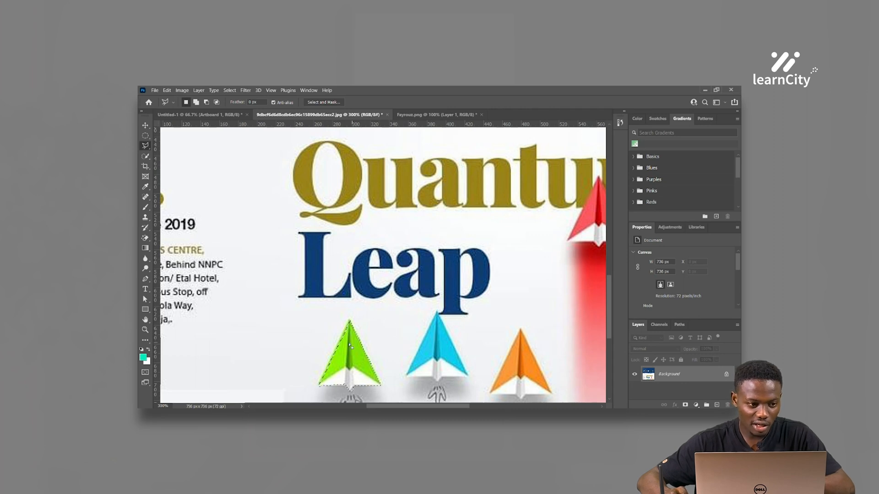
- Copy the selected green paper plane beside the bottle in the Fayrouz image, and place and delete a copy in the untitled document
{"action": "left_click", "coordinate": [146, 130]}
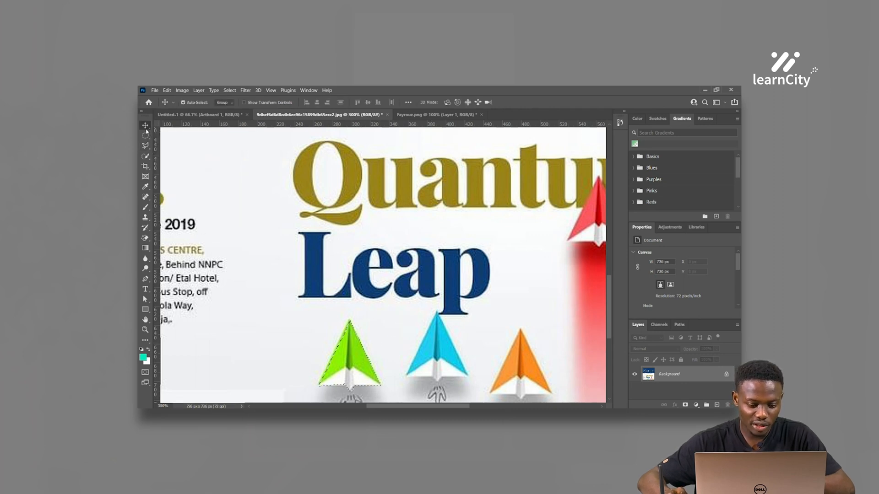
{"action": "left_click_drag", "start_coordinate": [342, 356], "coordinate": [338, 230]}
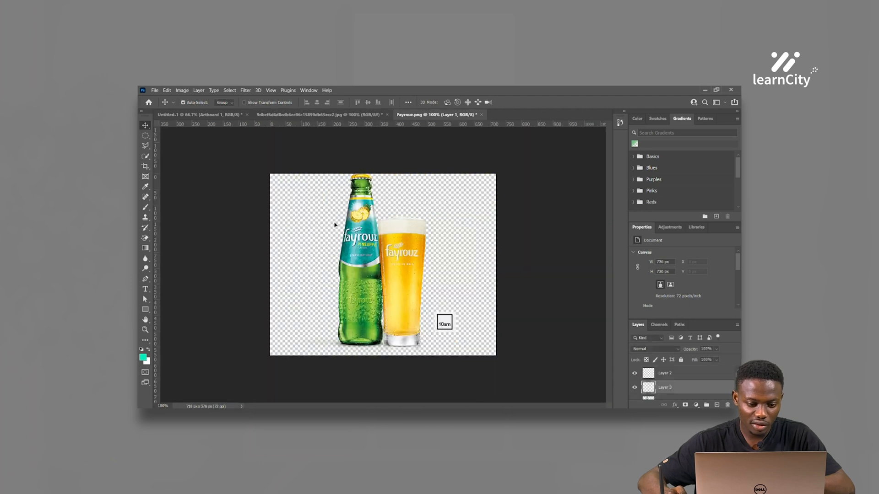
{"action": "left_click_drag", "start_coordinate": [189, 114], "coordinate": [392, 294]}
{"action": "key", "text": "ctrl+t"}
{"action": "key", "text": "Return"}
{"action": "key", "text": "Delete"}
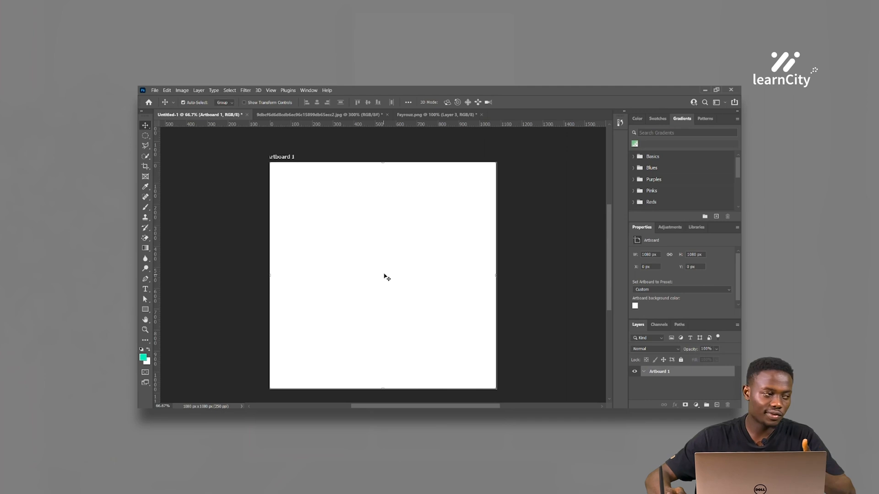
- Return from the Fayrouz image to the flyer, activate the Lasso tool and clear the selection around the green paper plane
{"action": "left_click", "coordinate": [437, 114]}
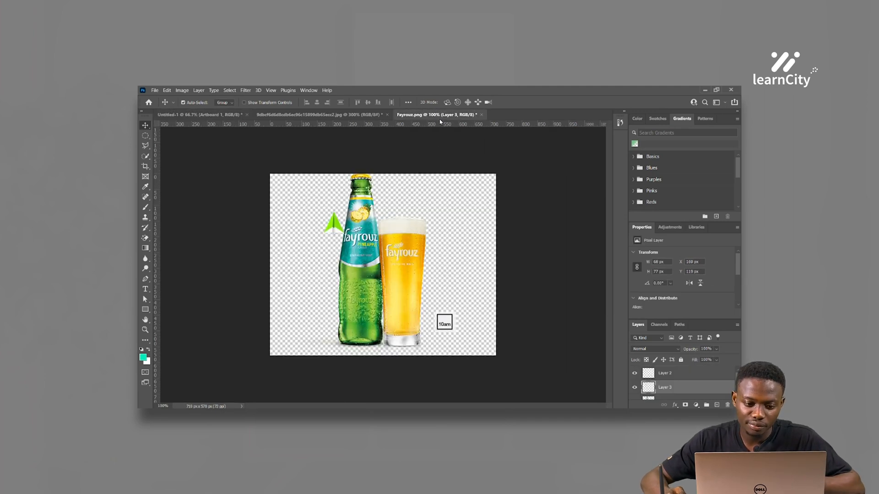
{"action": "left_click", "coordinate": [373, 114]}
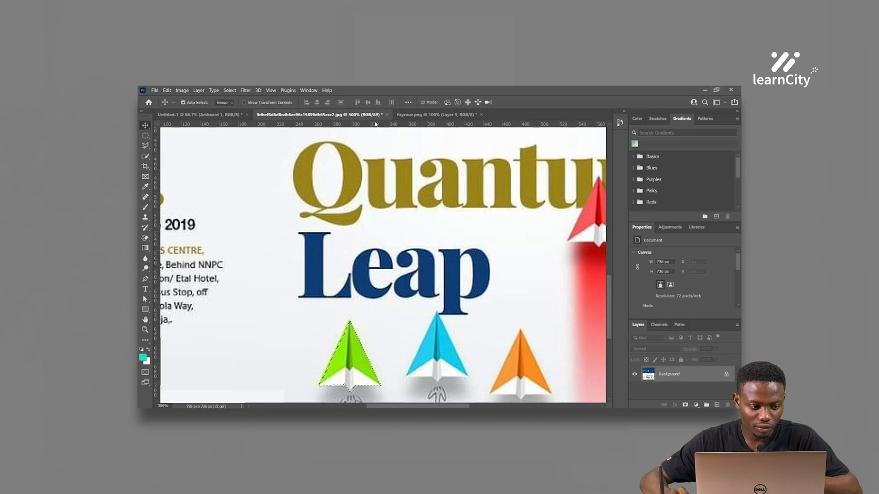
{"action": "left_click", "coordinate": [145, 146]}
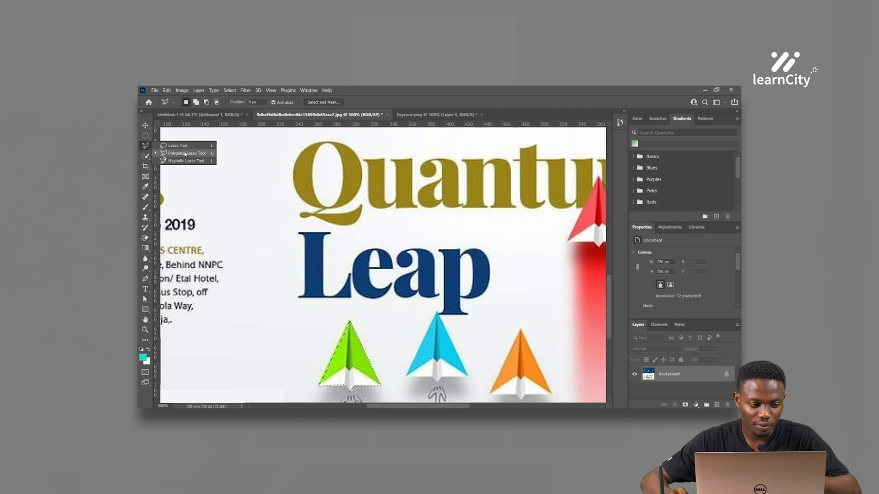
{"action": "left_click", "coordinate": [142, 137]}
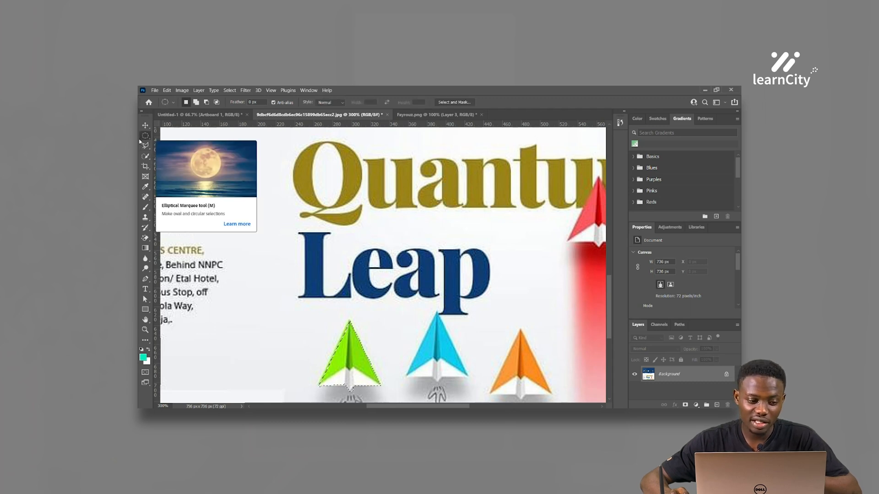
{"action": "left_click", "coordinate": [146, 145]}
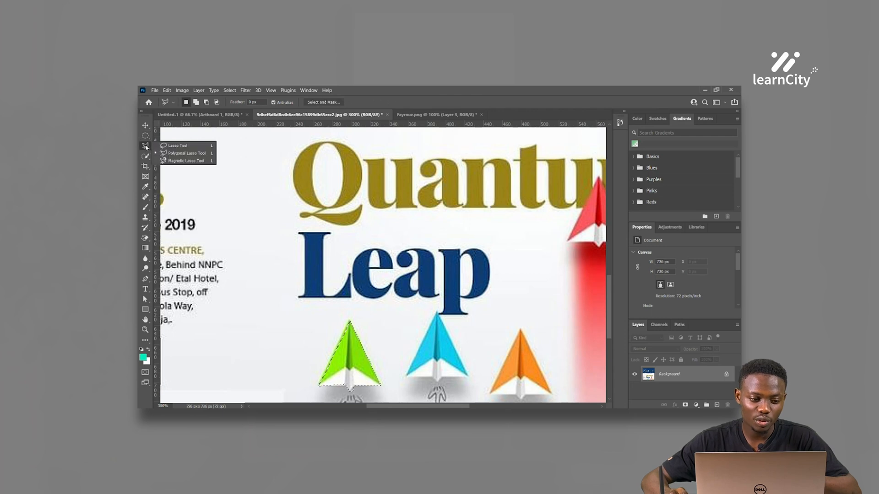
{"action": "left_click", "coordinate": [207, 146]}
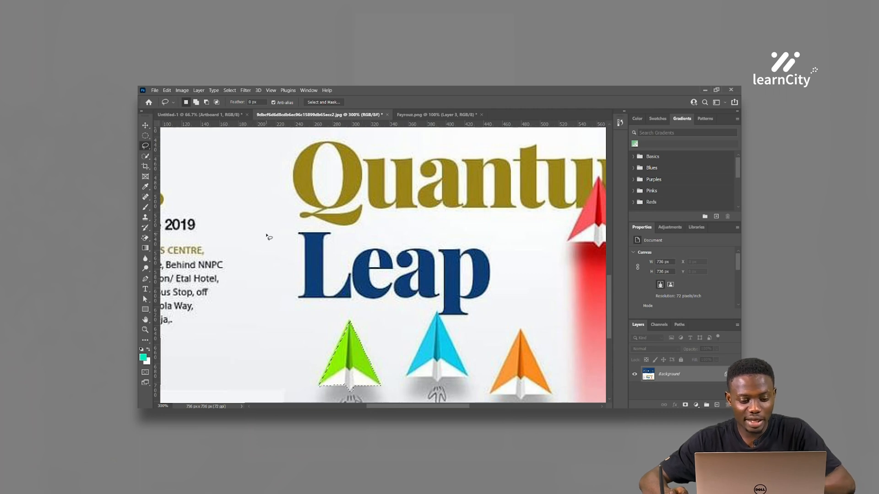
{"action": "key", "text": "ctrl+d"}
- Fit the flyer on screen and draw a freehand lasso selection around the leftmost speaker's portrait
{"action": "left_click_drag", "start_coordinate": [490, 259], "coordinate": [380, 304]}
{"action": "scroll", "coordinate": [380, 304], "scroll_direction": "up", "scroll_amount": 5}
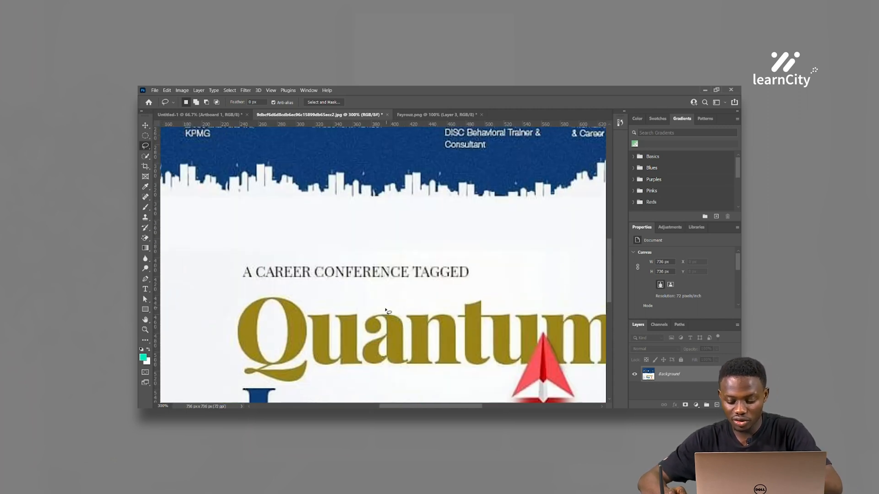
{"action": "key", "text": "ctrl+0"}
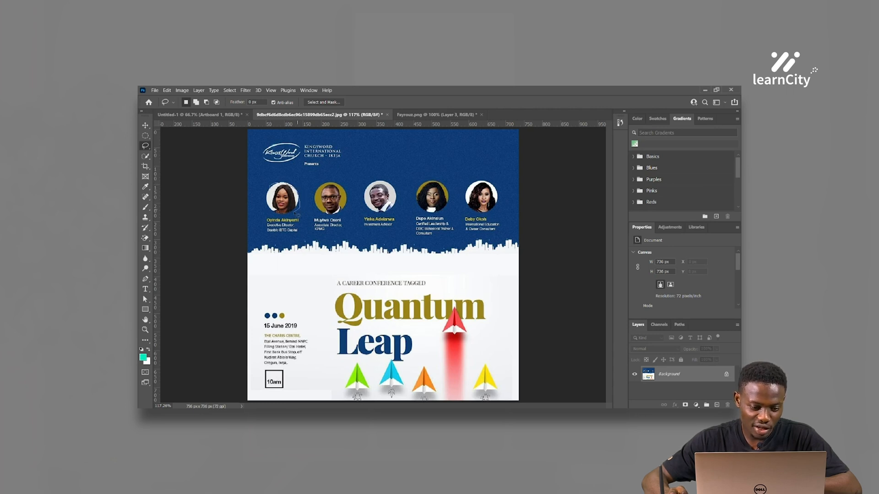
{"action": "mouse_move", "coordinate": [271, 188]}
{"action": "left_mouse_down"}
{"action": "mouse_move", "coordinate": [292, 182]}
{"action": "mouse_move", "coordinate": [305, 132]}
{"action": "mouse_move", "coordinate": [263, 112]}
{"action": "mouse_move", "coordinate": [241, 117]}
{"action": "mouse_move", "coordinate": [369, 258]}
{"action": "left_mouse_up"}
- Copy the lassoed portrait into the untitled document with the Move tool and undo the copy
{"action": "key", "text": "v"}
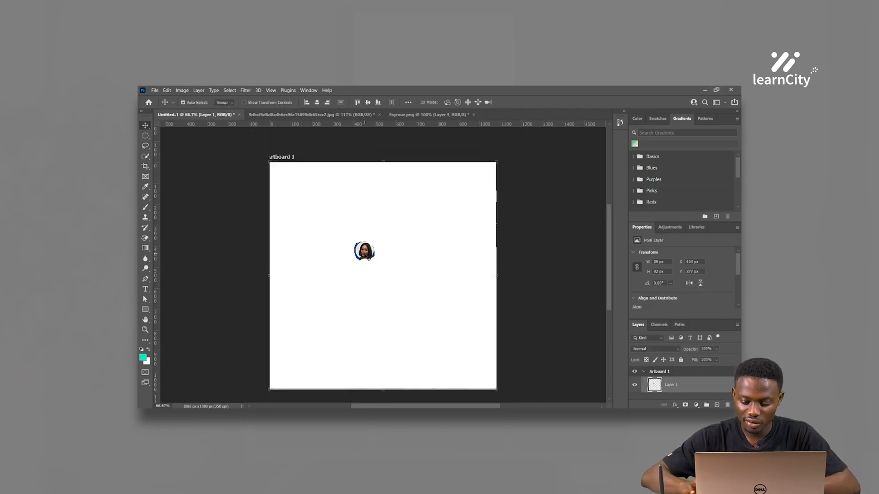
{"action": "key", "text": "ctrl+z"}
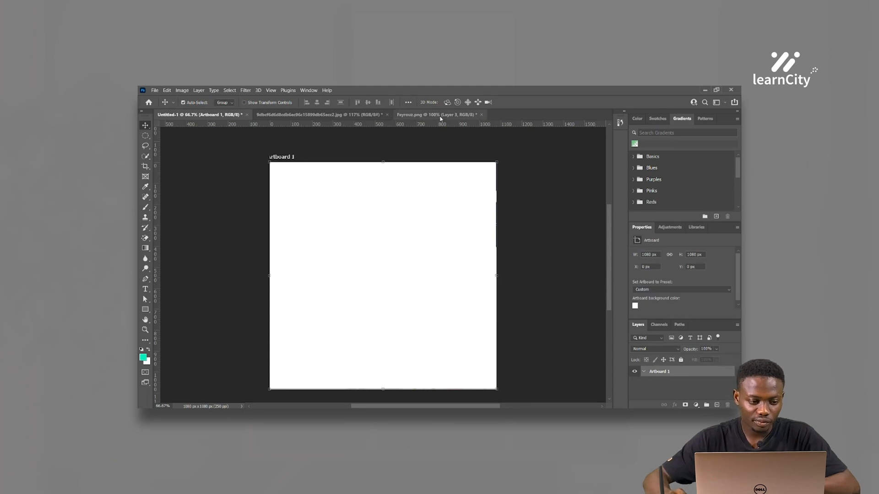
- Activate the Polygonal Lasso tool, look over the Fayrouz image and the flyer, and examine the yellow paper plane's edges up close
{"action": "left_click", "coordinate": [142, 149]}
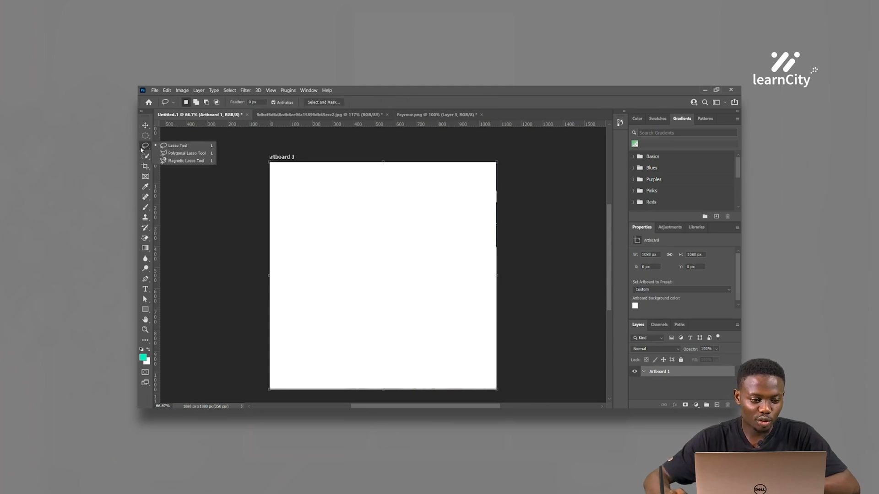
{"action": "left_click", "coordinate": [187, 154]}
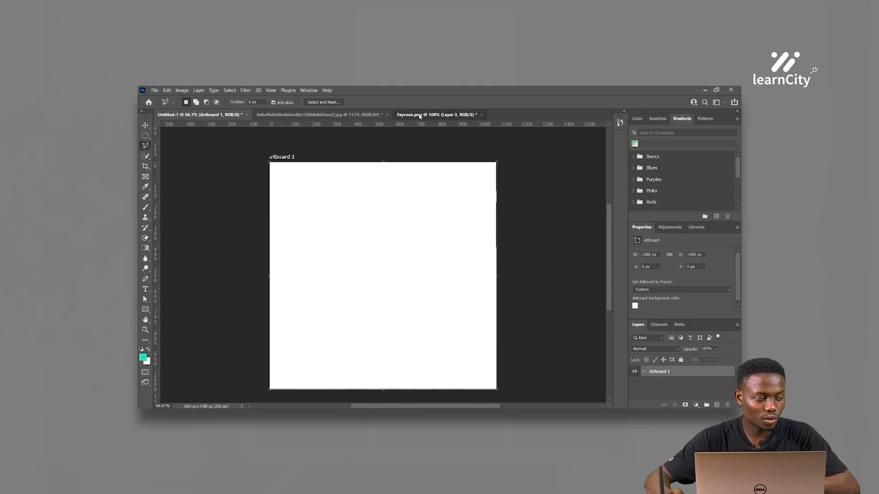
{"action": "left_click", "coordinate": [420, 116]}
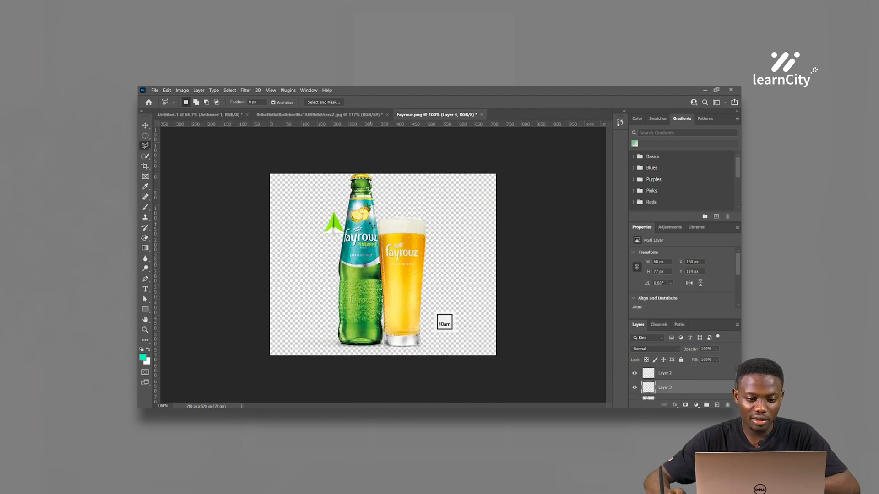
{"action": "left_click", "coordinate": [338, 115]}
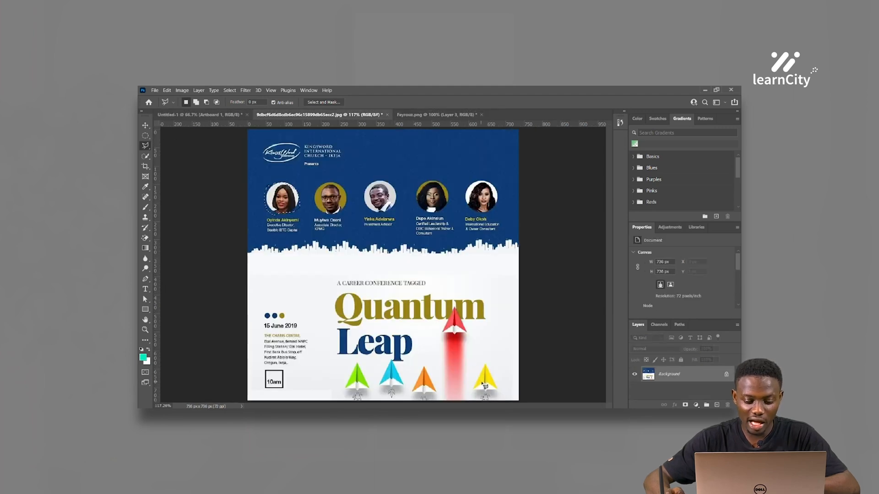
{"action": "key", "text": "z"}
{"action": "left_click_drag", "start_coordinate": [458, 346], "coordinate": [503, 394]}
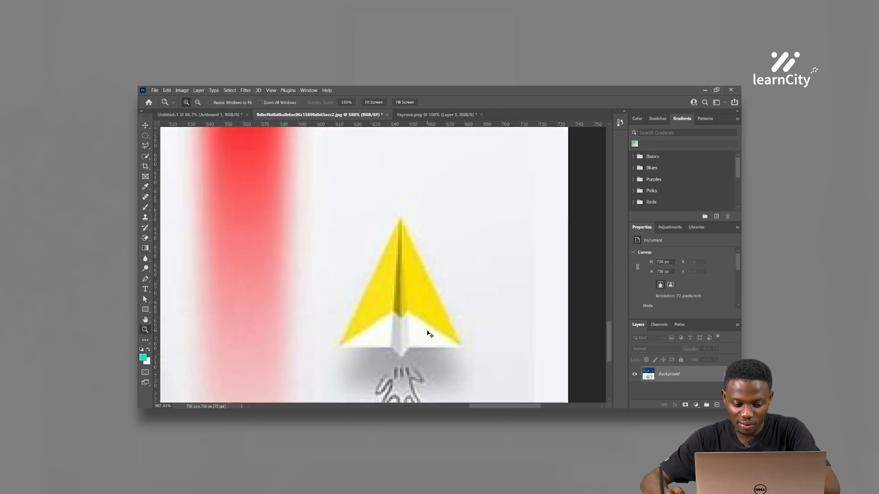
{"action": "key", "text": "ctrl+0"}
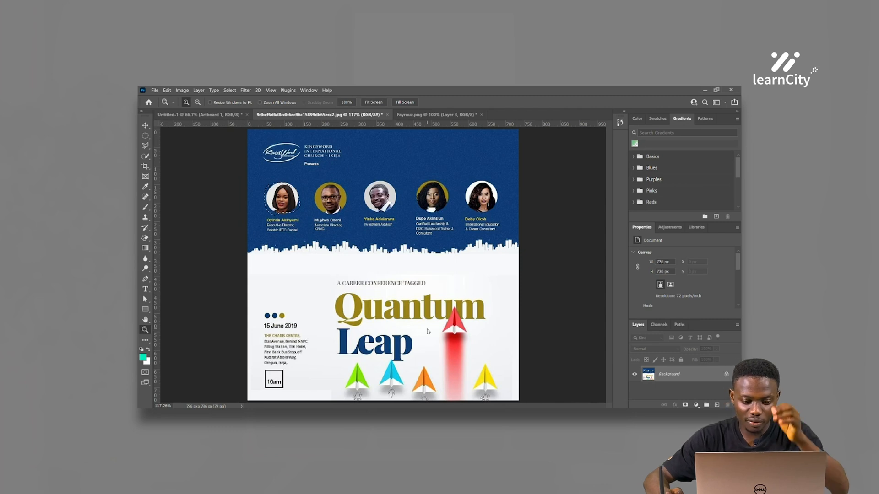
- Open the wooden table image and select the white area above the planks with the Polygonal Lasso tool
{"action": "key", "text": "ctrl+o"}
{"action": "double_click", "coordinate": [361, 154]}
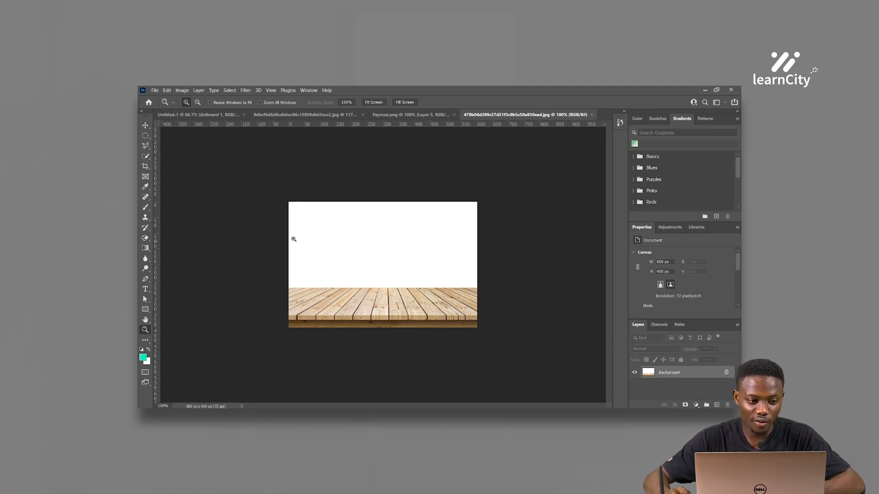
{"action": "left_click", "coordinate": [150, 149]}
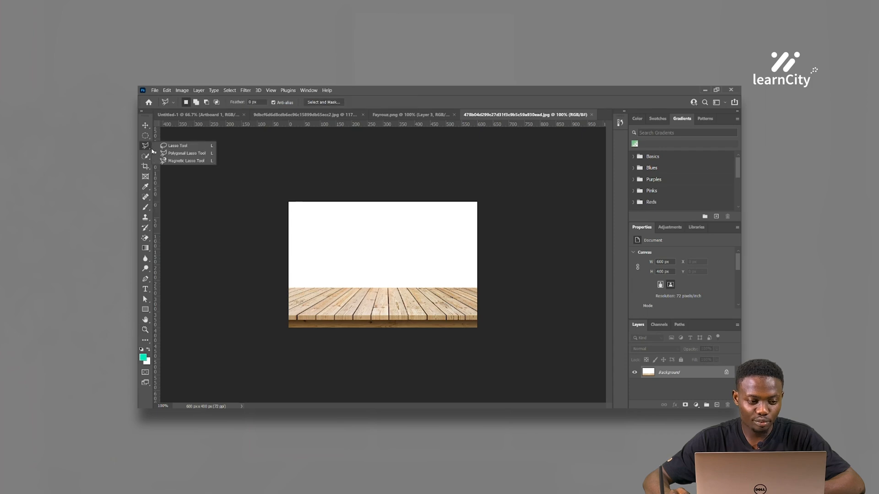
{"action": "left_click", "coordinate": [174, 155]}
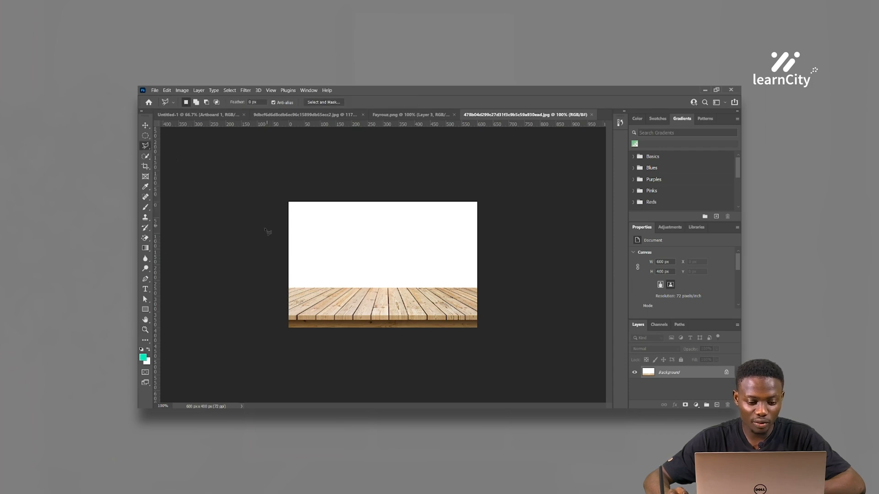
{"action": "left_click", "coordinate": [288, 288]}
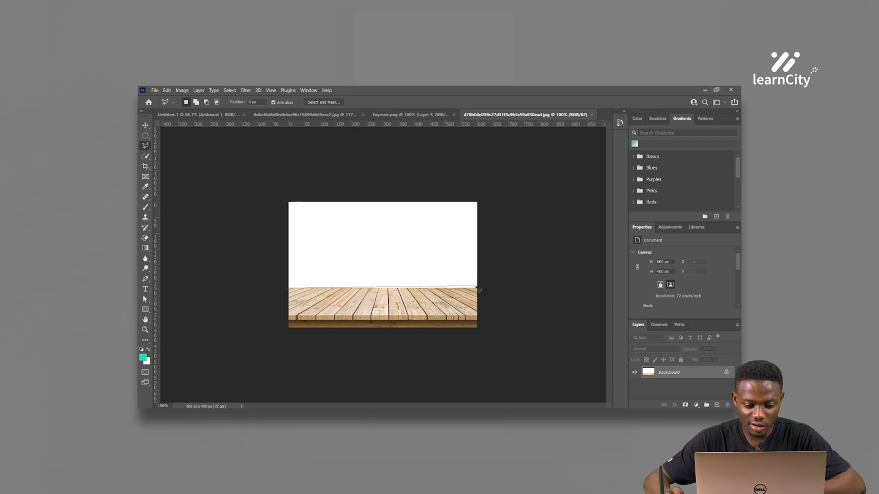
{"action": "left_click", "coordinate": [482, 289]}
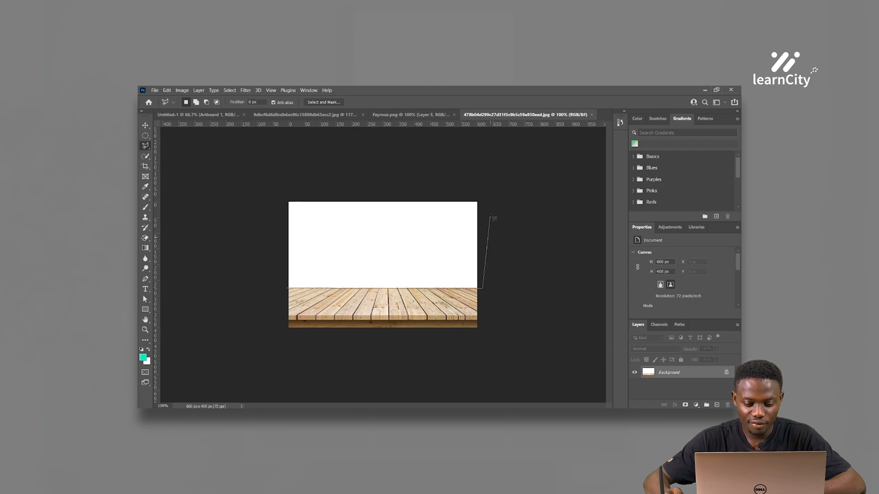
{"action": "left_click", "coordinate": [490, 182]}
{"action": "left_click", "coordinate": [258, 172]}
{"action": "key", "text": "Escape"}
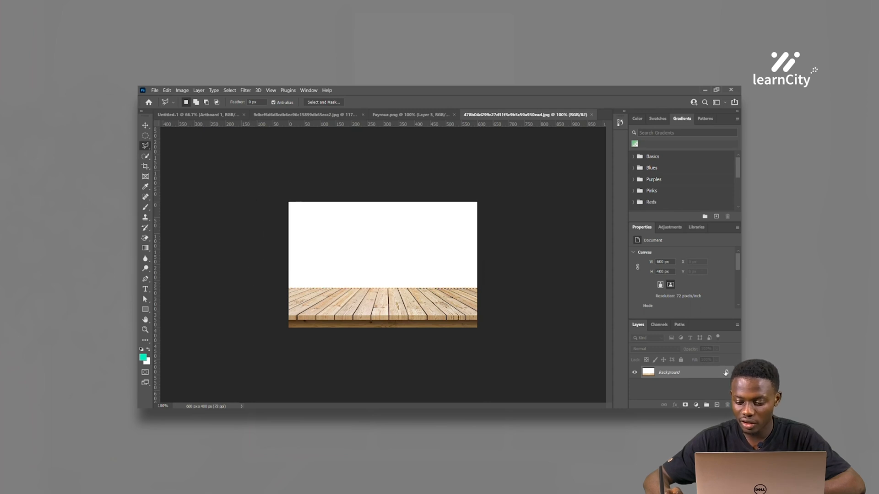
- Unlock the table image's background layer, delete the selected white area and clear the selection
{"action": "left_click", "coordinate": [726, 372]}
{"action": "key", "text": "Delete"}
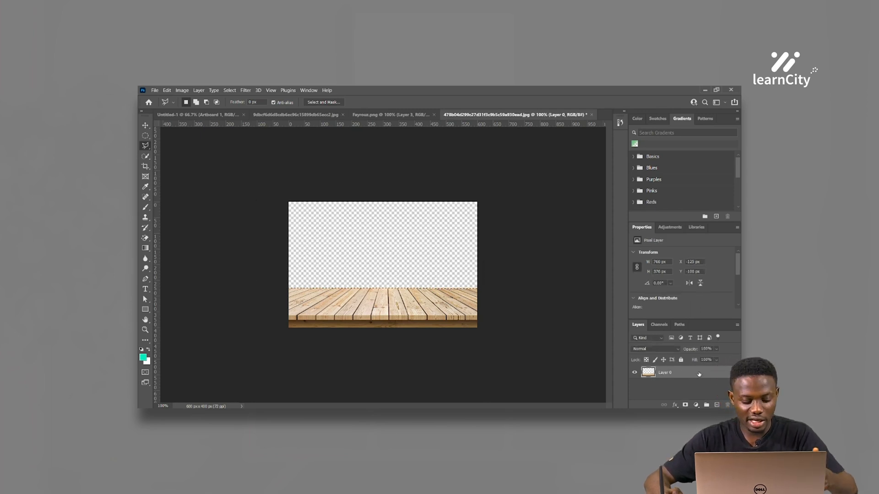
{"action": "key", "text": "ctrl+d"}
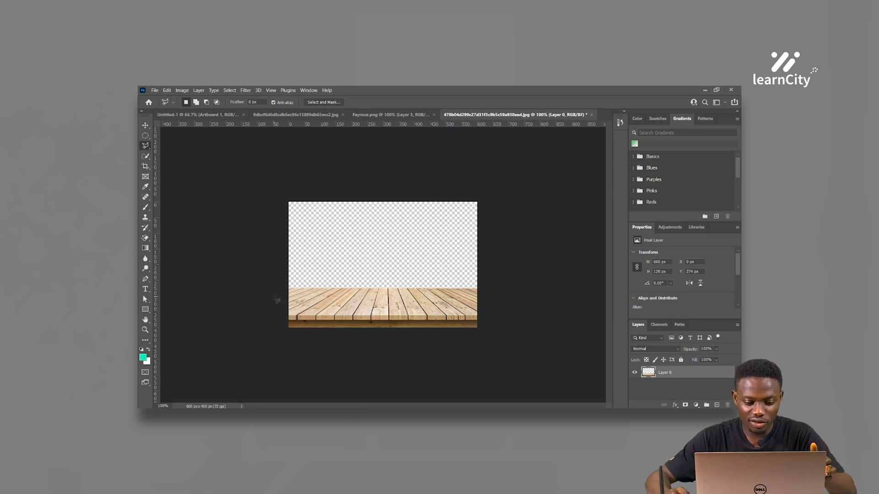
- Copy the wooden table into the untitled document with the Move tool and scale it across the artboard's lower edge
{"action": "key", "text": "v"}
{"action": "left_click_drag", "start_coordinate": [422, 313], "coordinate": [333, 338]}
{"action": "key", "text": "ctrl+t"}
{"action": "left_click_drag", "start_coordinate": [392, 350], "coordinate": [502, 374]}
{"action": "left_click_drag", "start_coordinate": [447, 346], "coordinate": [448, 373]}
{"action": "key", "text": "Return"}
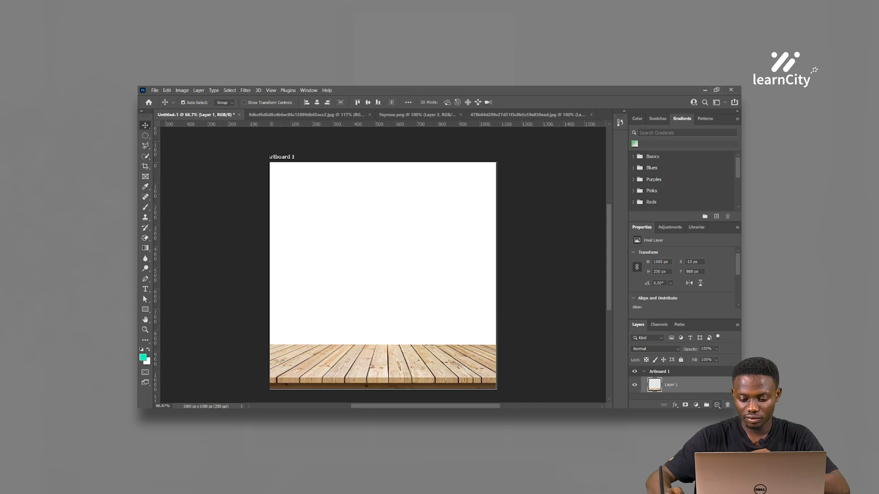
- Add a layer beneath the table filled with the turquoise foreground color and activate the Quick Selection tool
{"action": "left_click", "coordinate": [717, 405], "text": "ctrl"}
{"action": "key", "text": "alt+BackSpace"}
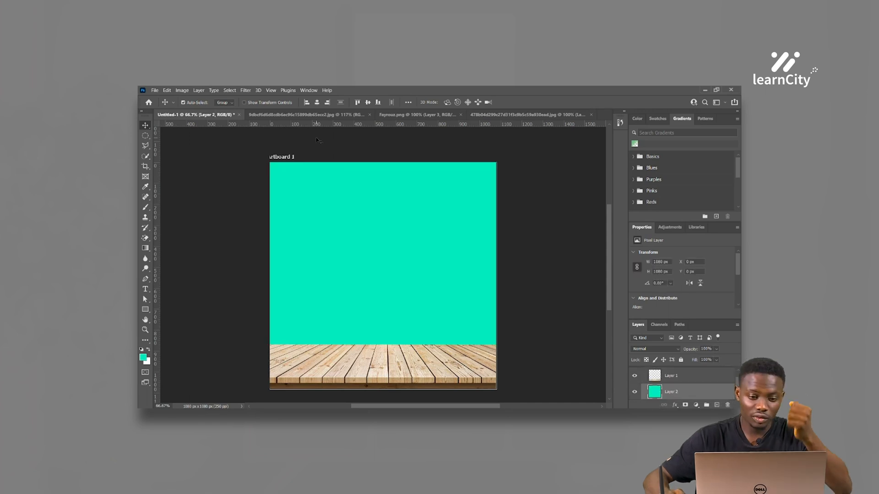
{"action": "left_click", "coordinate": [145, 157]}
{"action": "right_click", "coordinate": [144, 160]}
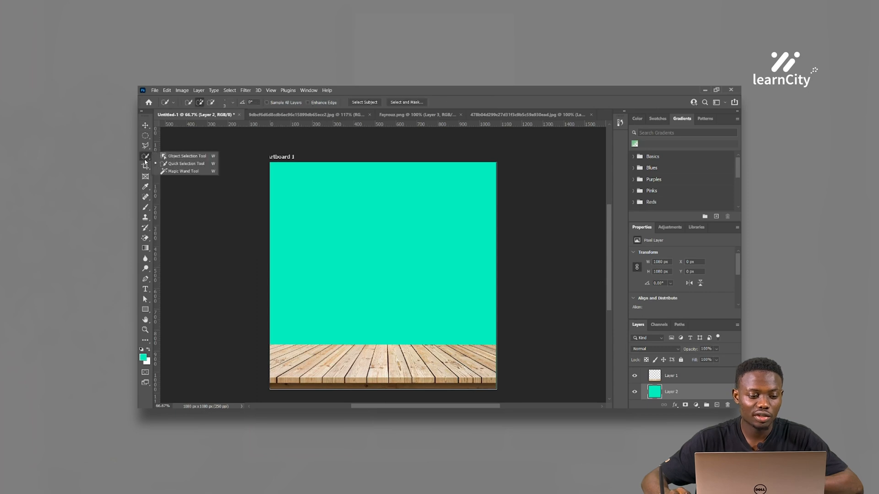
{"action": "left_click", "coordinate": [175, 164]}
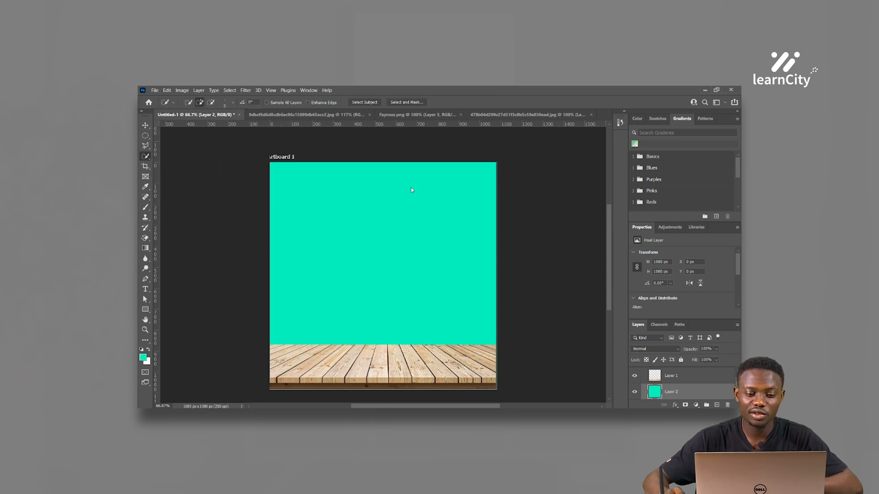
- Close the Fayrouz image, the Quantum Leap flyer and the wooden table image without saving changes
{"action": "left_click", "coordinate": [414, 115]}
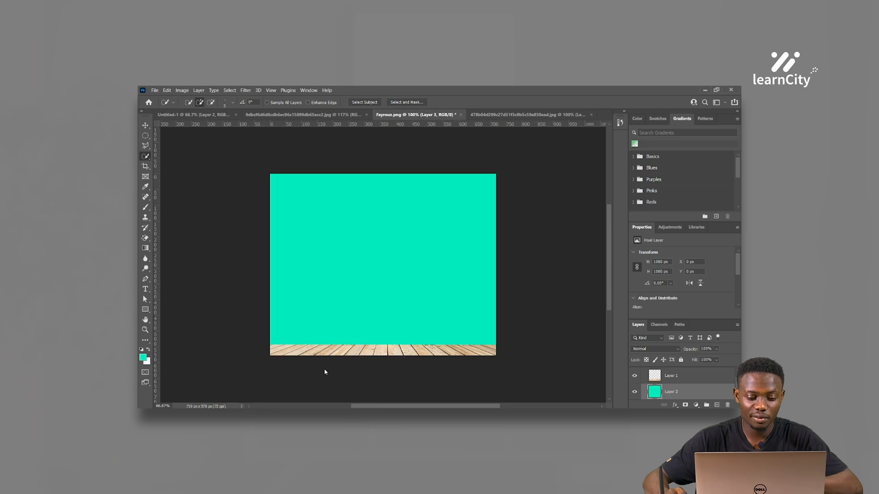
{"action": "key", "text": "ctrl+w"}
{"action": "left_click", "coordinate": [448, 215]}
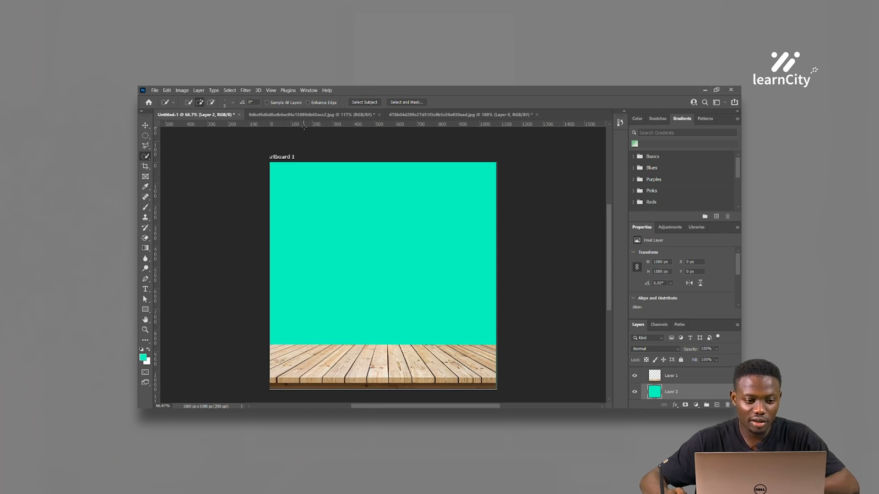
{"action": "left_click", "coordinate": [319, 115]}
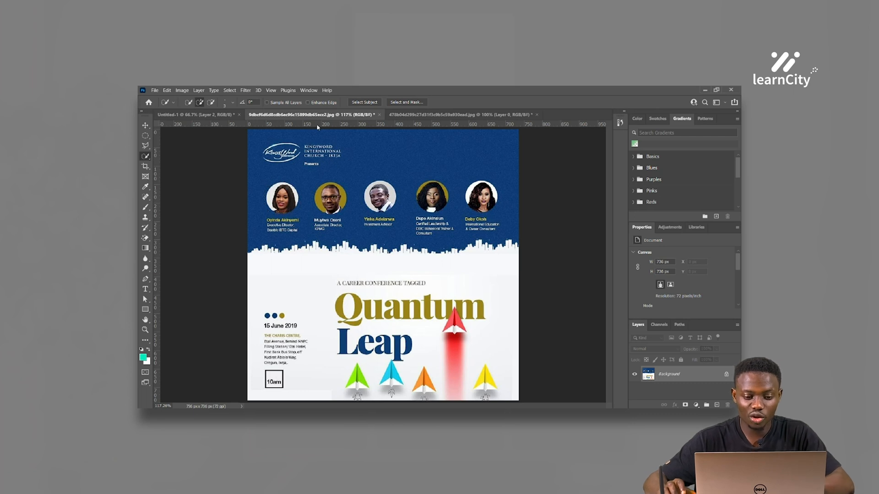
{"action": "key", "text": "ctrl+w"}
{"action": "key", "text": "Tab"}
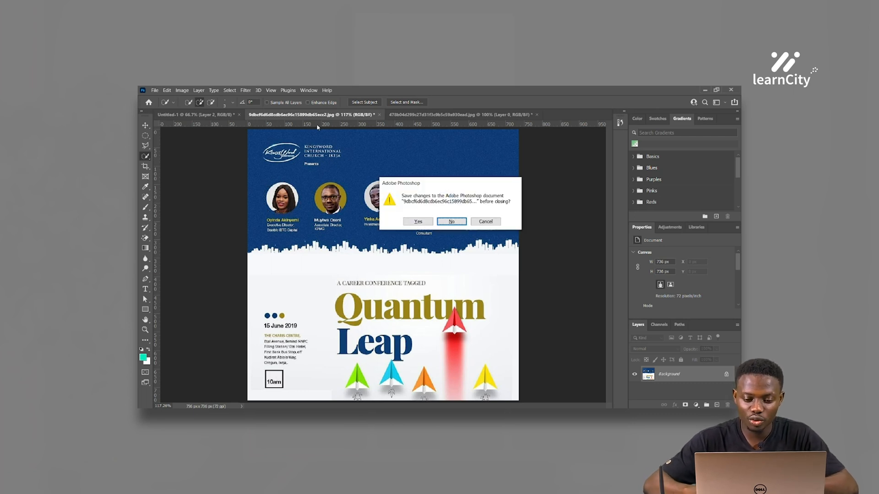
{"action": "key", "text": "Return"}
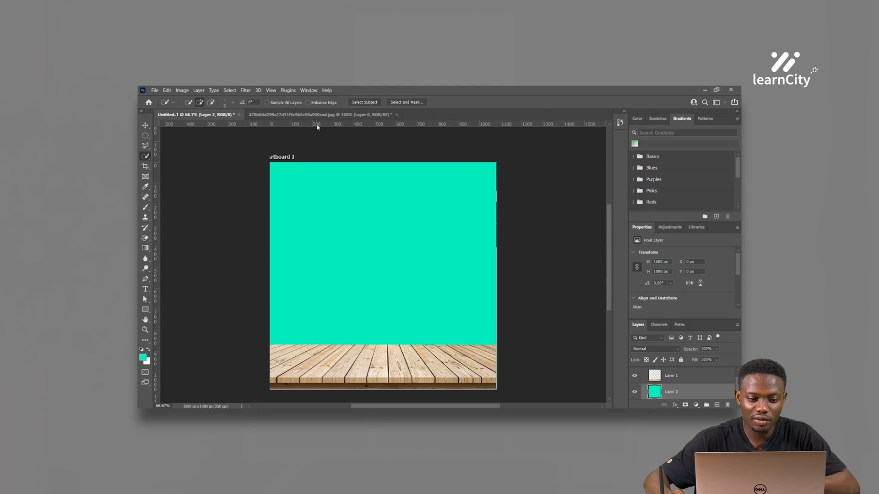
{"action": "left_click", "coordinate": [328, 115]}
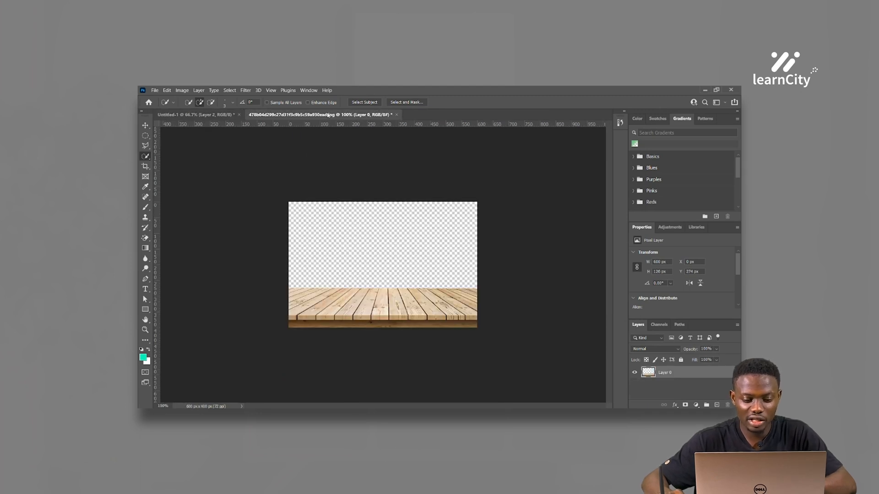
{"action": "key", "text": "ctrl+w"}
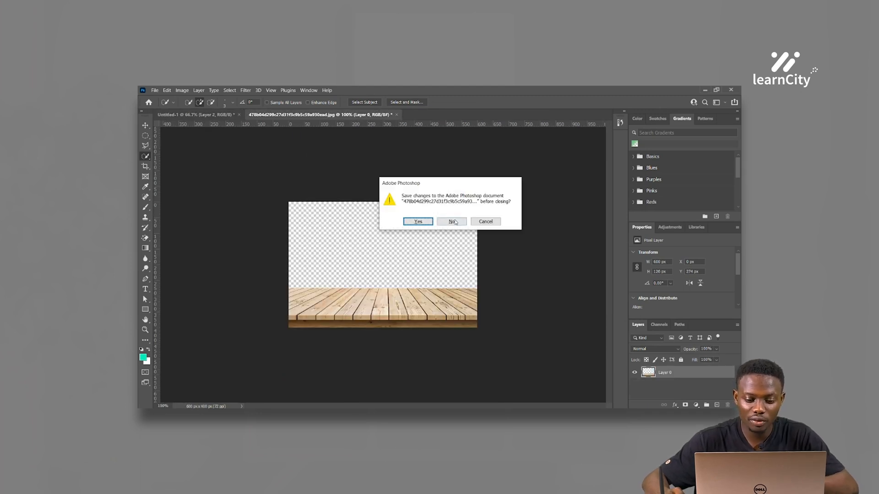
{"action": "left_click", "coordinate": [453, 221]}
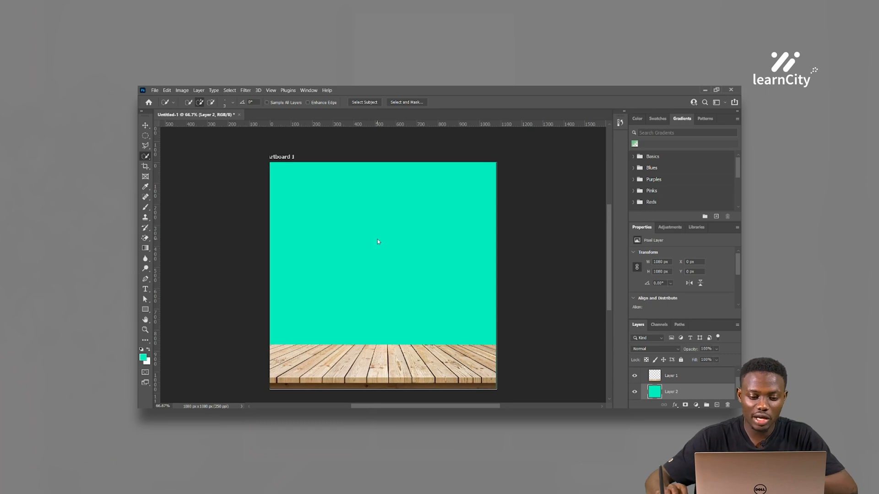
- Browse the design practals 1 folder, open the violin image and close it again
{"action": "key", "text": "ctrl+o"}
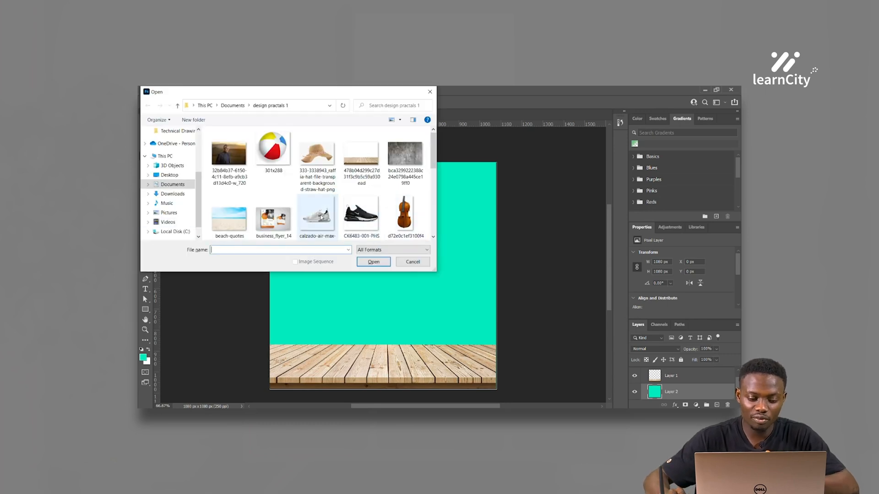
{"action": "scroll", "coordinate": [337, 210], "scroll_direction": "down", "scroll_amount": 2}
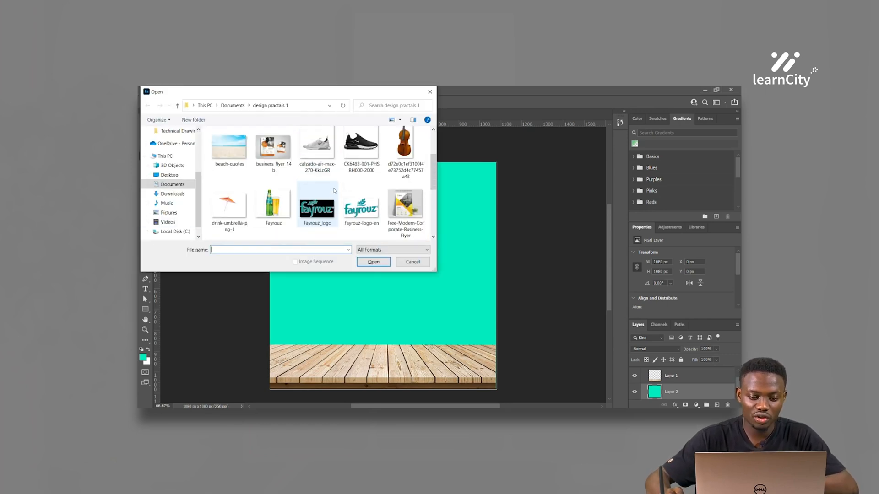
{"action": "scroll", "coordinate": [399, 183], "scroll_direction": "down", "scroll_amount": 3}
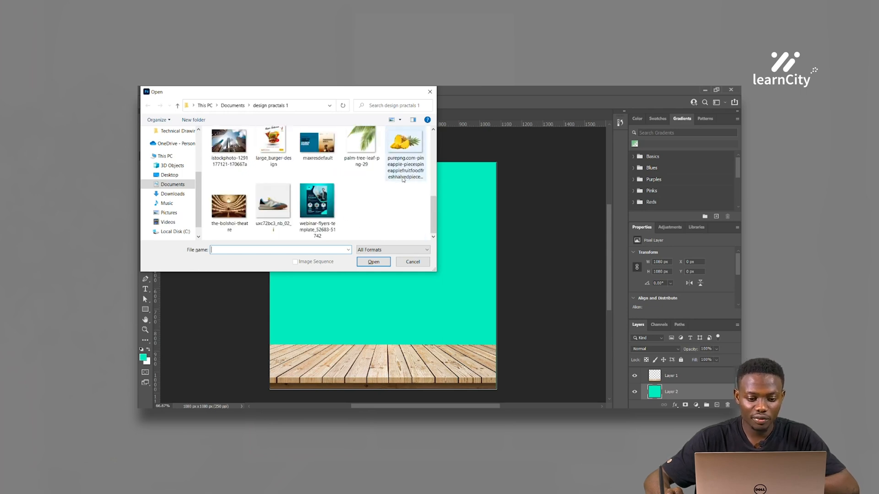
{"action": "scroll", "coordinate": [391, 192], "scroll_direction": "up", "scroll_amount": 2}
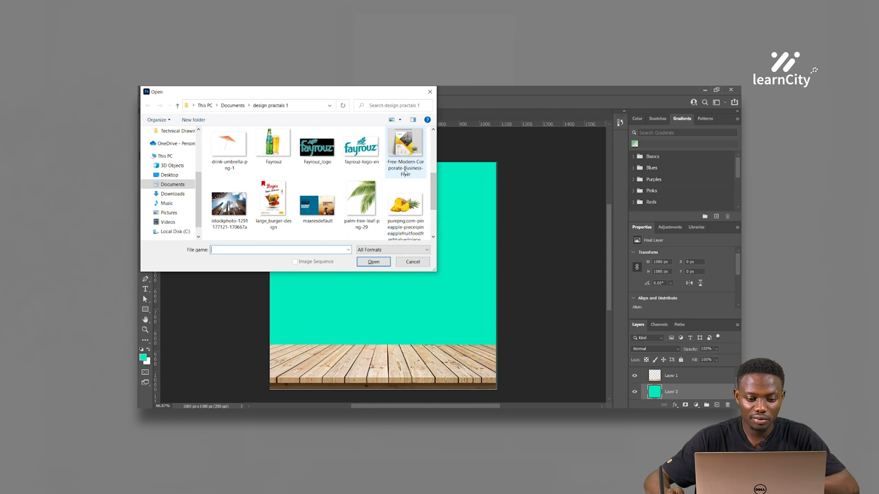
{"action": "scroll", "coordinate": [421, 174], "scroll_direction": "up", "scroll_amount": 2}
{"action": "key", "text": "Escape"}
{"action": "key", "text": "ctrl+Tab"}
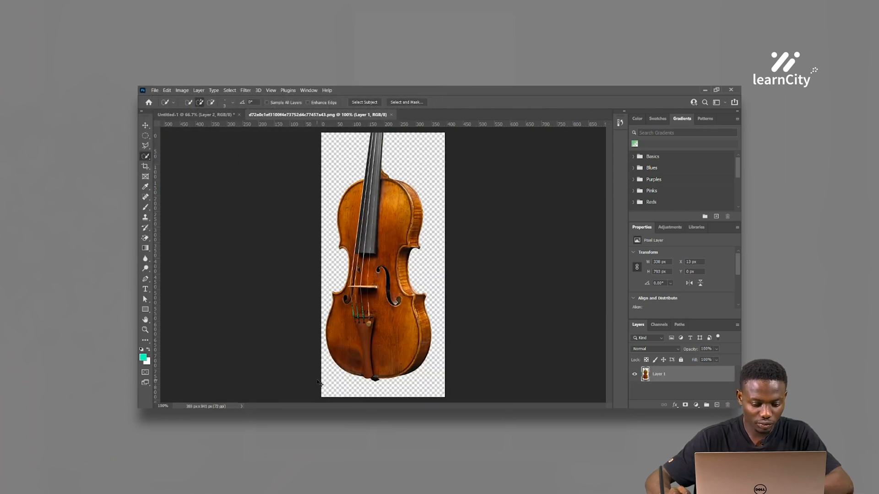
{"action": "key", "text": "ctrl+w"}
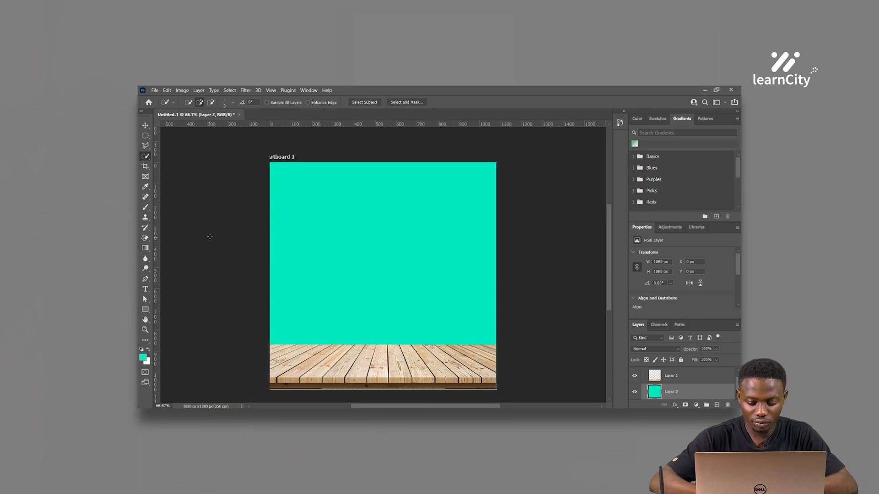
- Open the photo of the man in a dark blazer and select his figure with the Quick Selection tool
{"action": "key", "text": "ctrl+o"}
{"action": "double_click", "coordinate": [229, 142]}
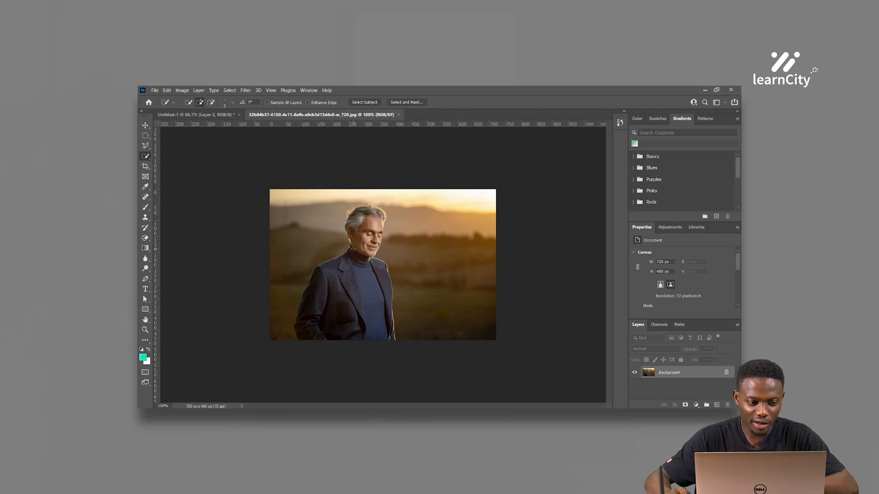
{"action": "right_click", "coordinate": [146, 156]}
{"action": "left_click", "coordinate": [170, 164]}
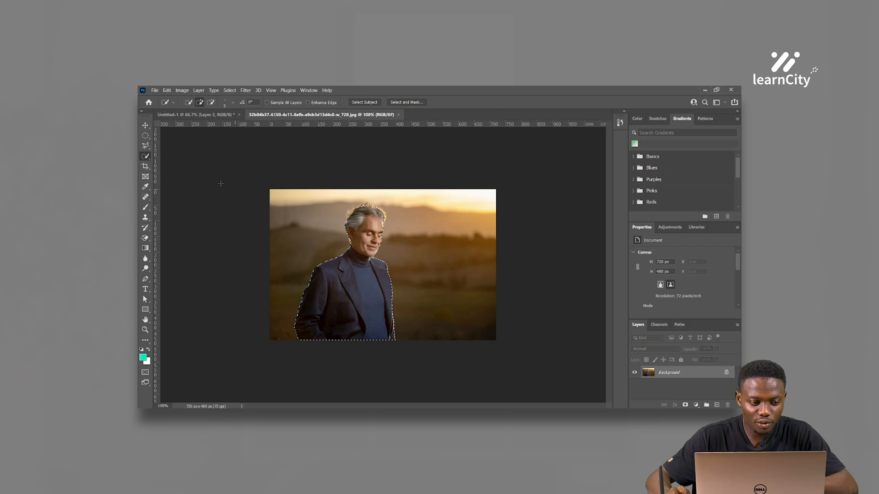
- Copy the selected man into the untitled document with the Move tool, transform the copy and delete it
{"action": "left_click", "coordinate": [145, 124]}
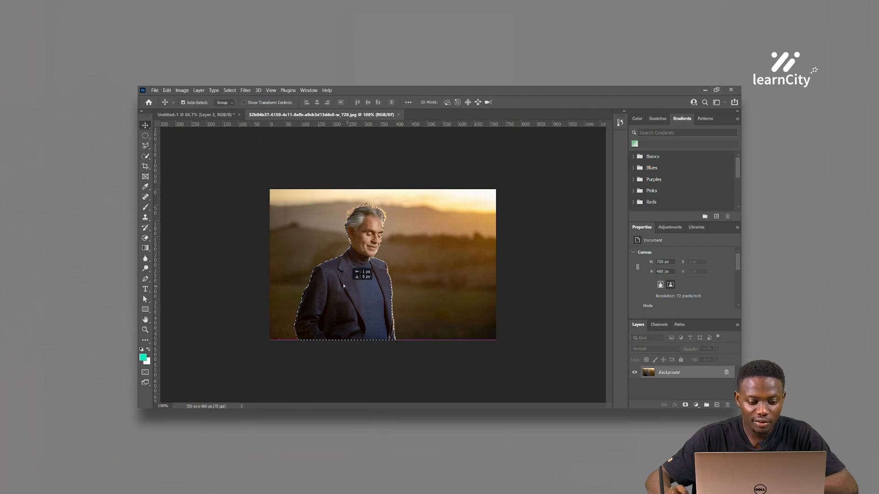
{"action": "key", "text": "BackSpace"}
{"action": "key", "text": "ctrl+d"}
{"action": "left_click_drag", "start_coordinate": [190, 114], "coordinate": [392, 223]}
{"action": "key", "text": "ctrl+t"}
{"action": "key", "text": "Return"}
{"action": "key", "text": "Delete"}
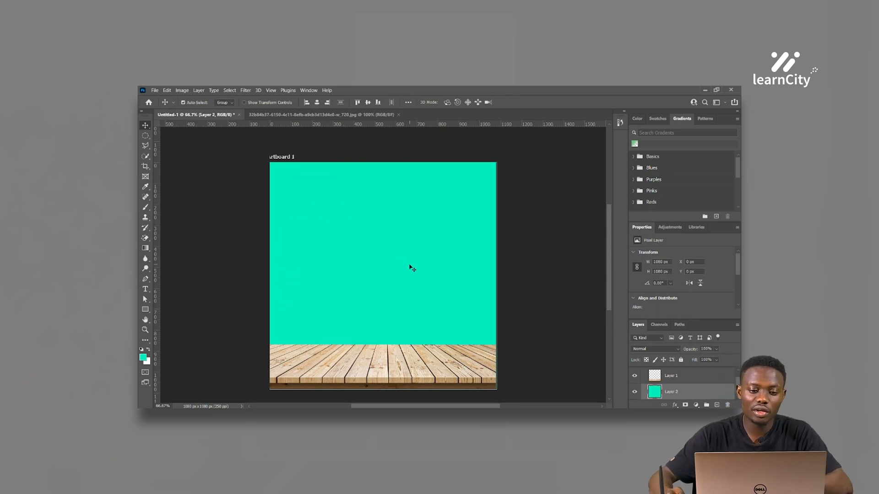
- Close the photo of the man in the dark blazer and reopen it from the recent files
{"action": "left_click", "coordinate": [339, 116]}
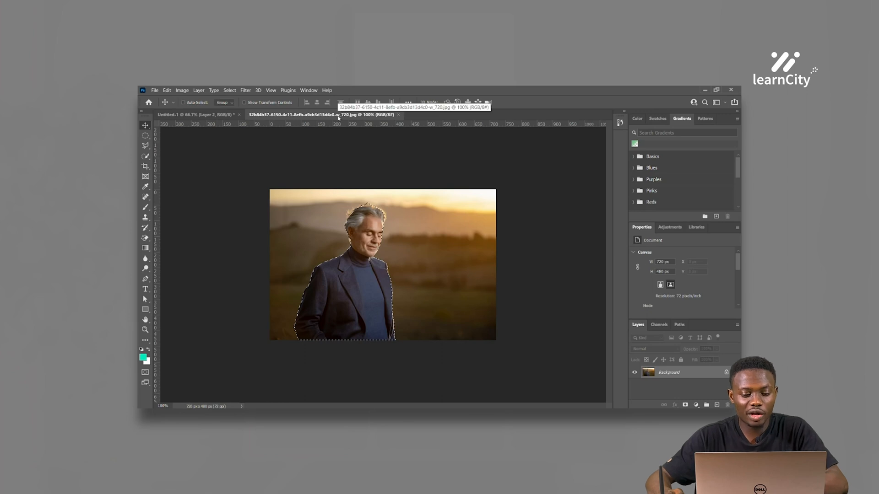
{"action": "key", "text": "ctrl+w"}
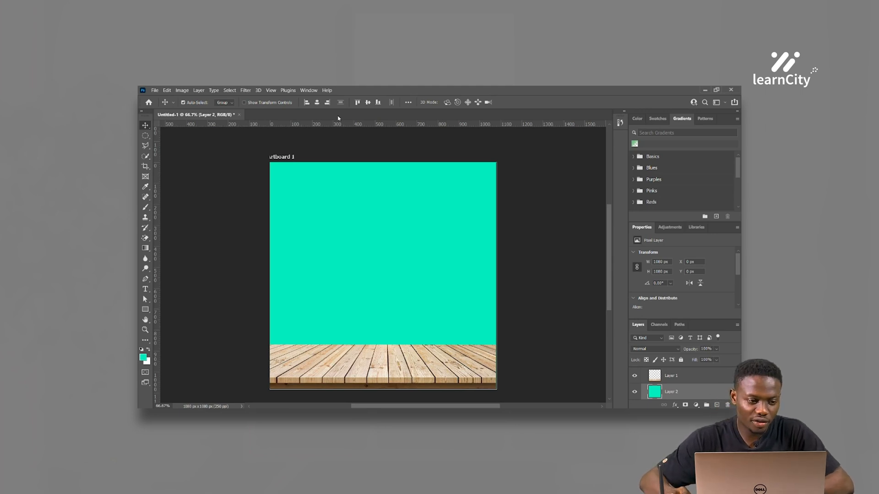
{"action": "left_click", "coordinate": [150, 102]}
{"action": "scroll", "coordinate": [377, 251], "scroll_direction": "up", "scroll_amount": 3}
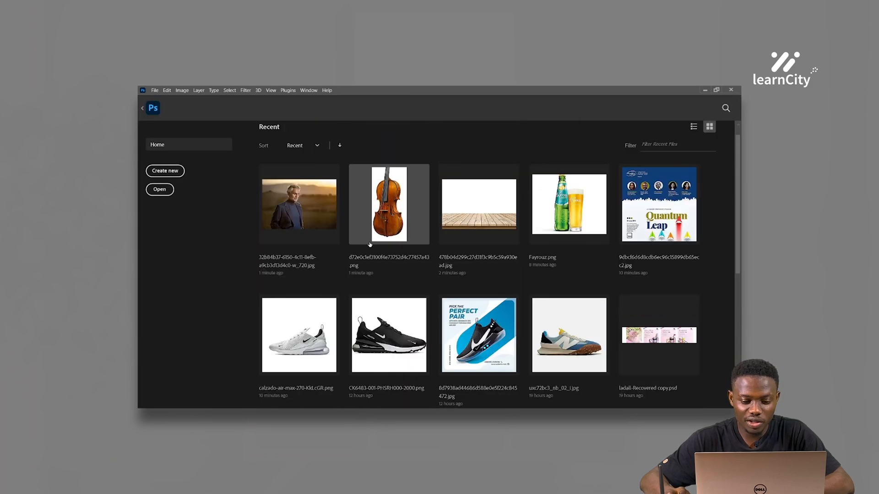
{"action": "left_click", "coordinate": [329, 229]}
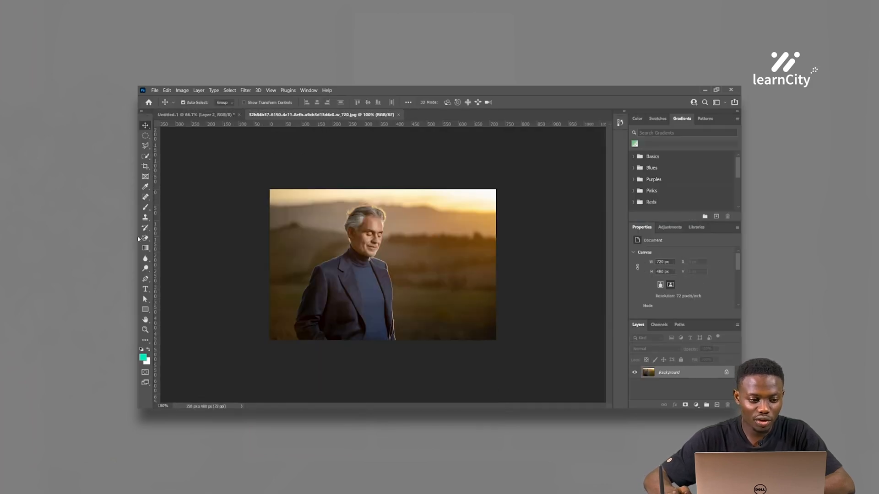
- Select the man's figure with the Object Selection tool in Rectangle mode
{"action": "left_click", "coordinate": [151, 160]}
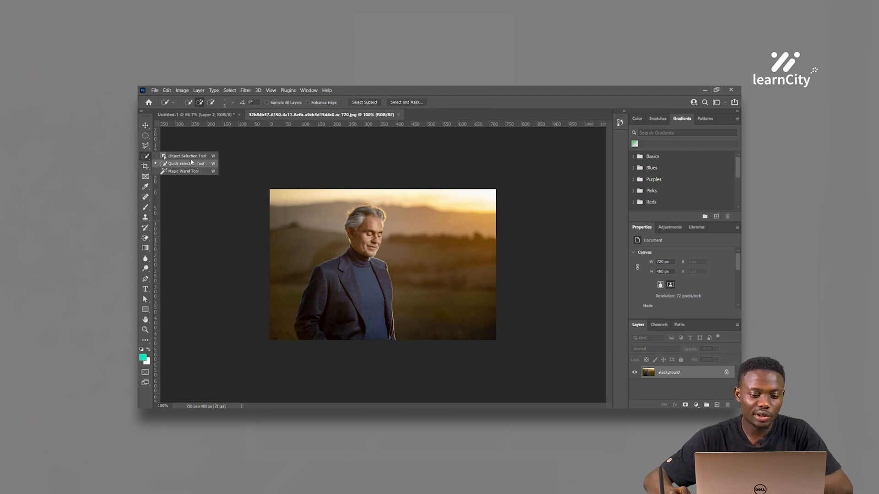
{"action": "left_click", "coordinate": [192, 157]}
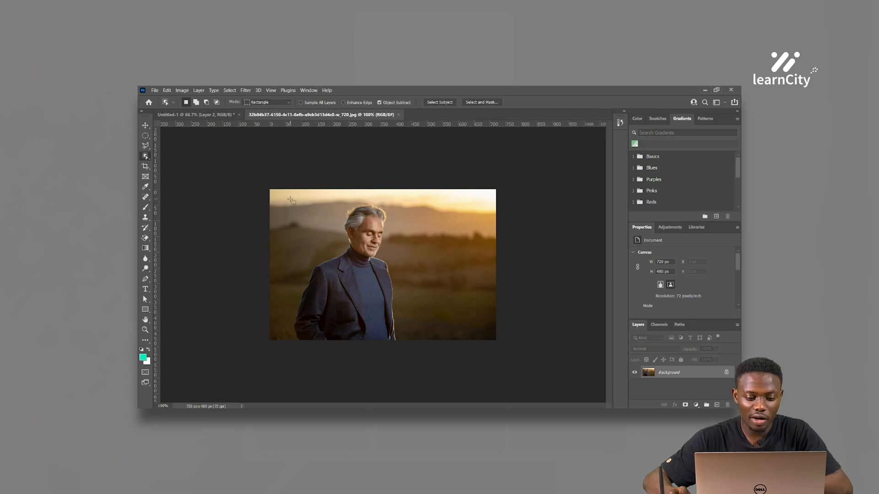
{"action": "left_click_drag", "start_coordinate": [290, 199], "coordinate": [408, 356]}
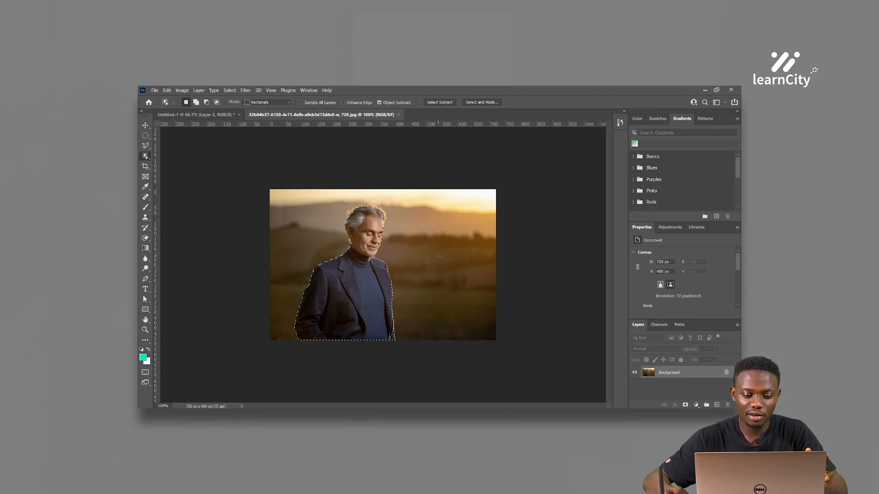
- Copy the selected man into the untitled document with the Move tool, enlarge the copy behind the wooden table and delete it
{"action": "key", "text": "v"}
{"action": "left_click_drag", "start_coordinate": [364, 273], "coordinate": [372, 315]}
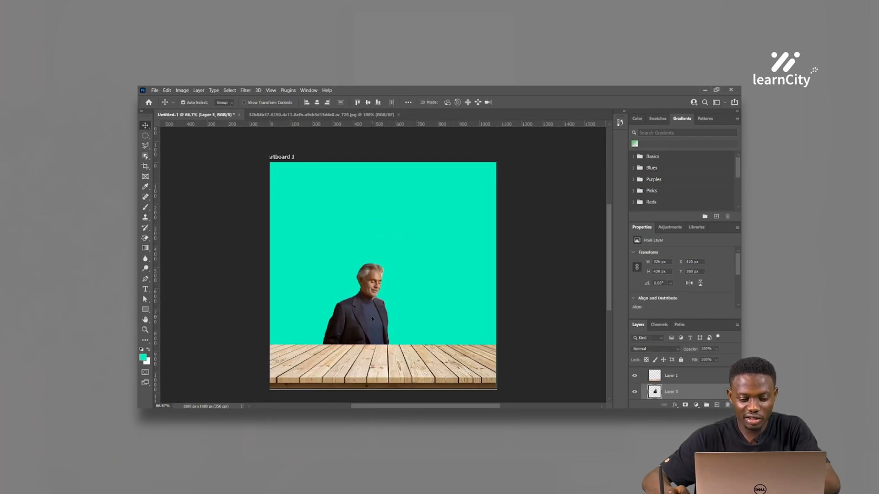
{"action": "key", "text": "ctrl+t"}
{"action": "left_click_drag", "start_coordinate": [356, 264], "coordinate": [387, 198]}
{"action": "key", "text": "Return"}
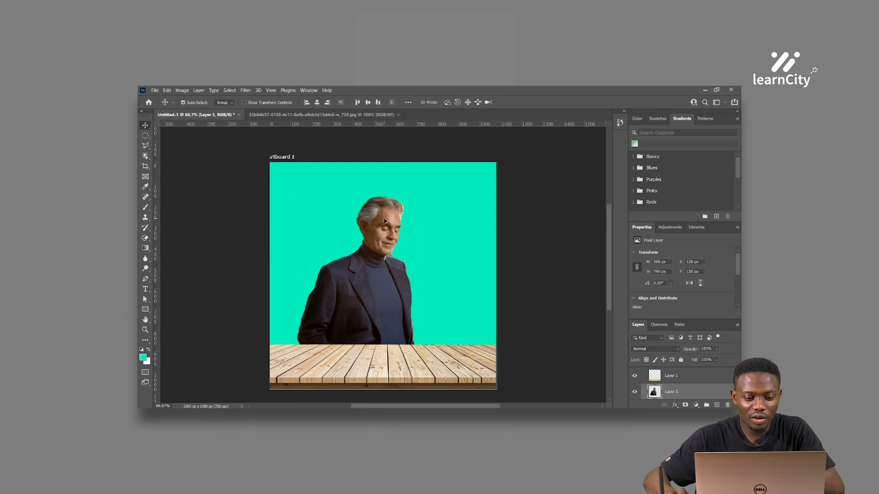
{"action": "key", "text": "Delete"}
- Return to the man's photo, reselect his figure with the Object Selection tool and close the photo
{"action": "left_click", "coordinate": [320, 115]}
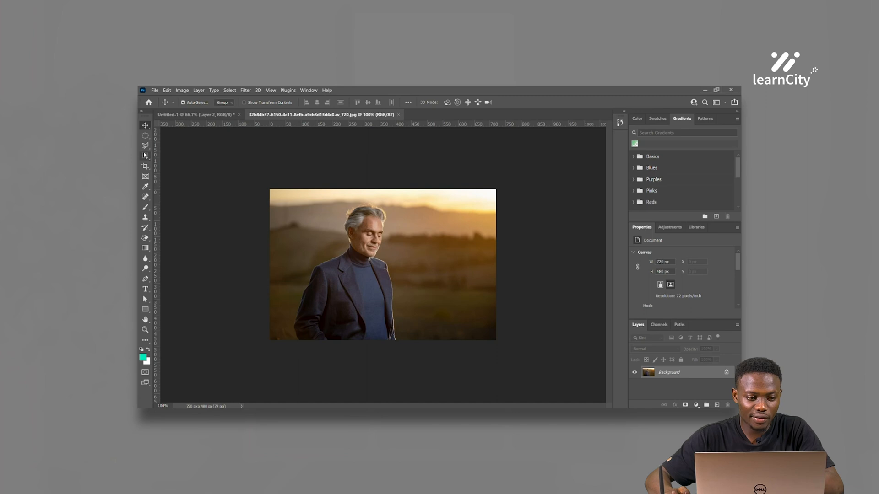
{"action": "left_click", "coordinate": [146, 156]}
{"action": "left_click", "coordinate": [178, 156]}
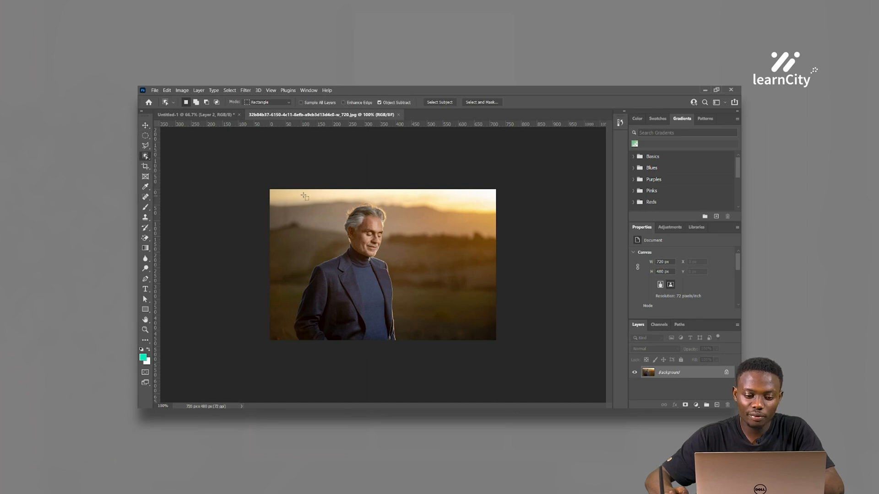
{"action": "left_click_drag", "start_coordinate": [291, 200], "coordinate": [419, 350]}
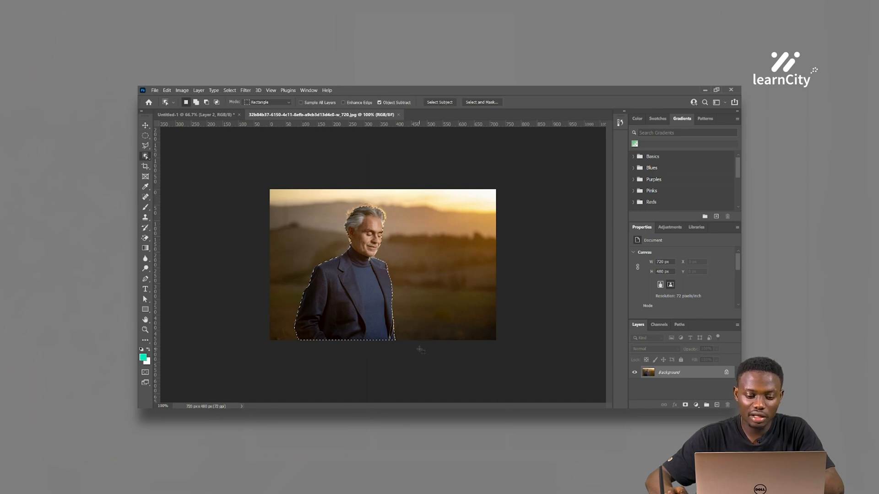
{"action": "key", "text": "ctrl+w"}
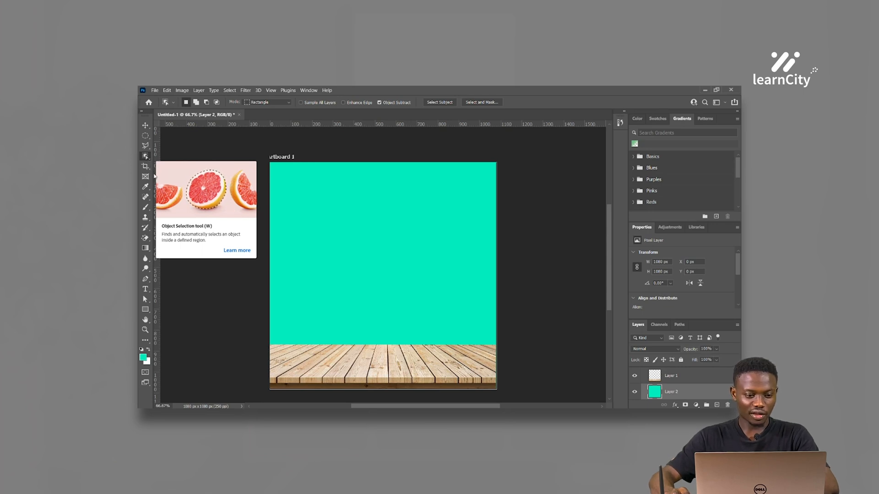
- Activate the Crop tool and open the photo of the man in the dark blazer
{"action": "left_click", "coordinate": [145, 166]}
{"action": "left_click", "coordinate": [155, 90]}
{"action": "left_click", "coordinate": [151, 105]}
{"action": "left_click", "coordinate": [298, 221]}
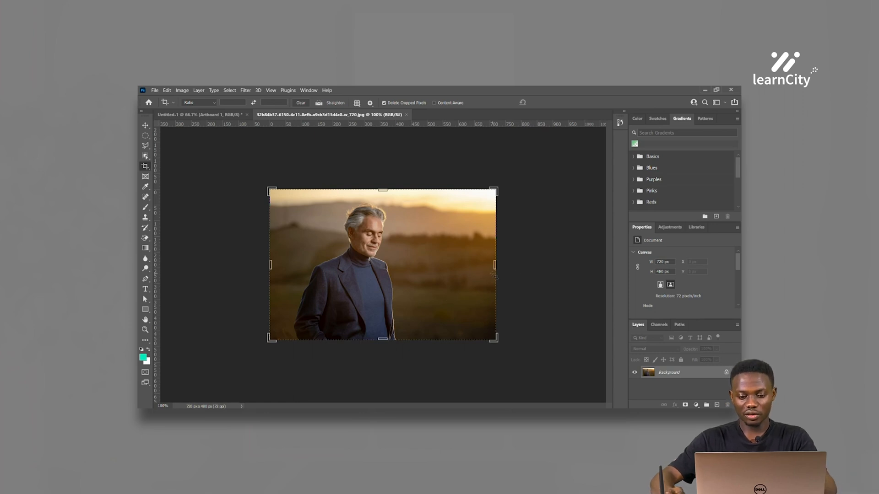
- Crop the photo closely around the man to about 342 × 462 px and close it without saving
{"action": "left_click_drag", "start_coordinate": [495, 265], "coordinate": [447, 270]}
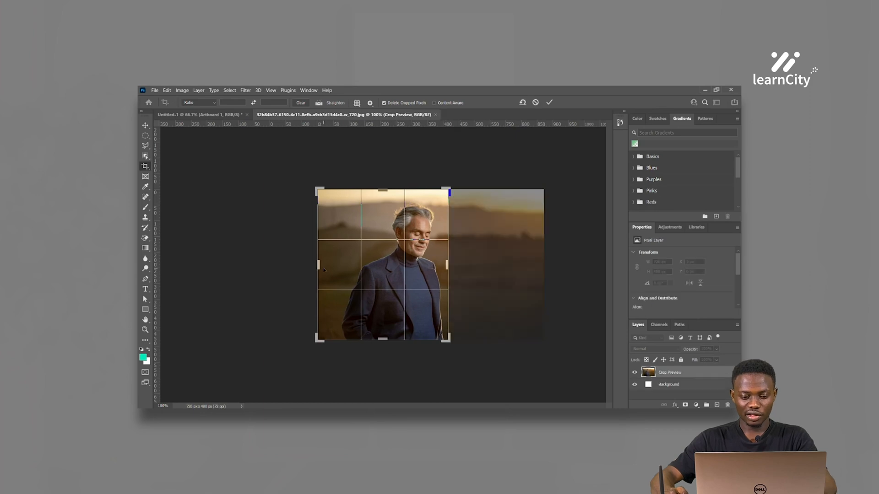
{"action": "left_click_drag", "start_coordinate": [322, 264], "coordinate": [330, 265]}
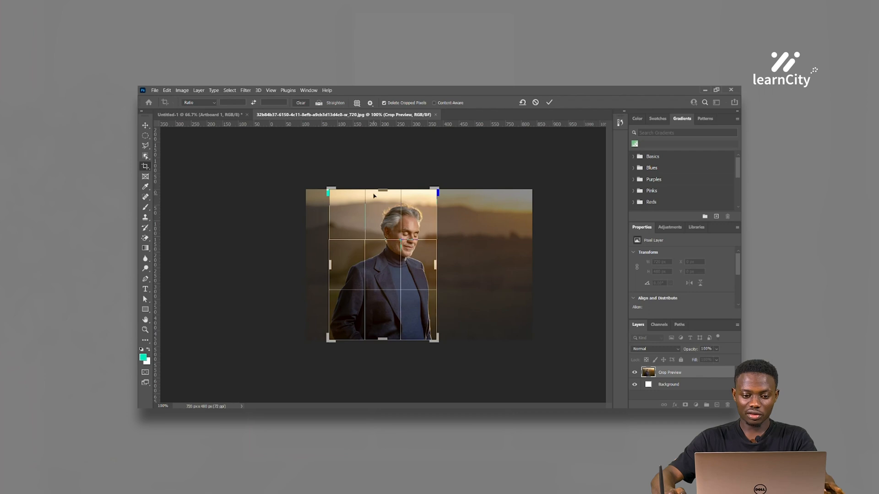
{"action": "left_click_drag", "start_coordinate": [380, 193], "coordinate": [382, 194]}
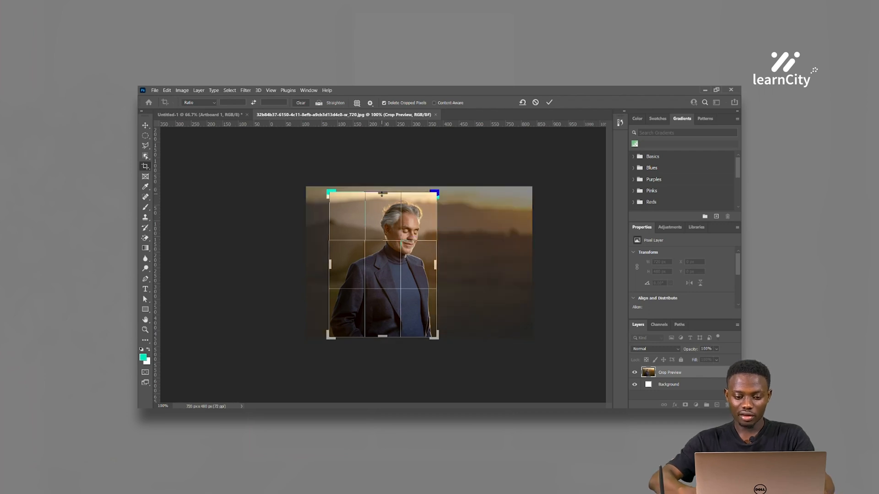
{"action": "key", "text": "Return"}
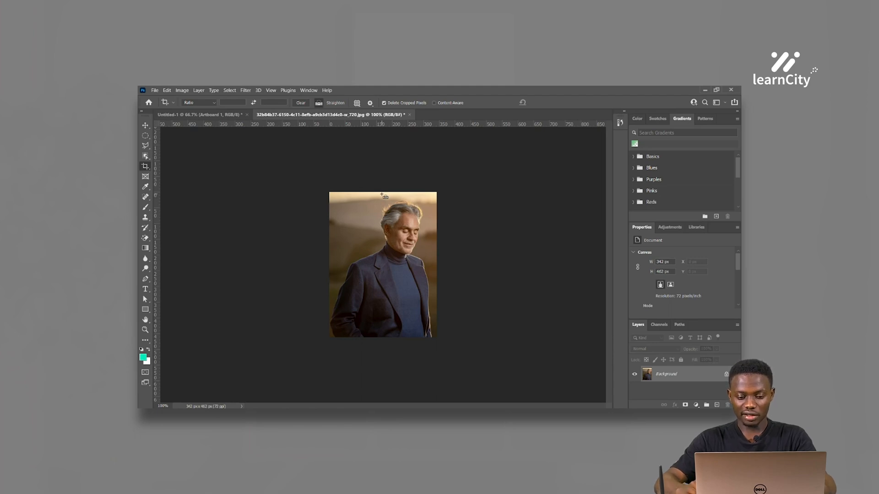
{"action": "key", "text": "ctrl+w"}
{"action": "key", "text": "Return"}
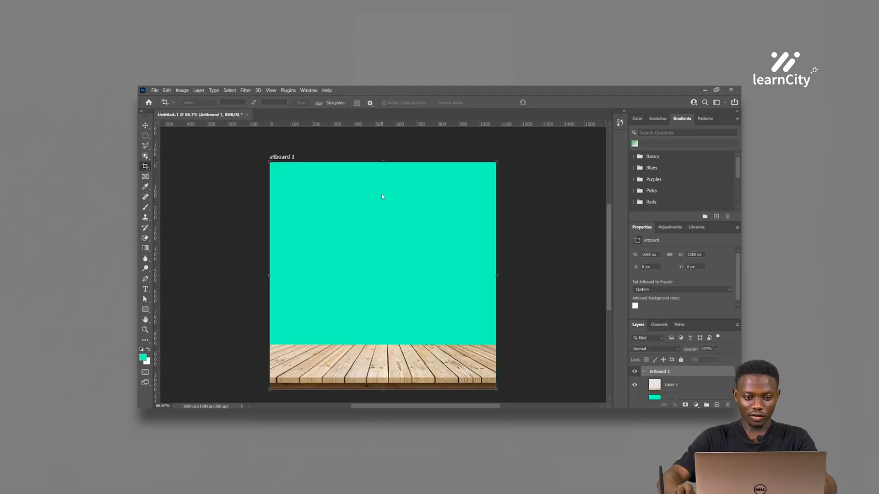
- Reset the default colours, then sample the turquoise background and the light wood of the table with the Eyedropper tool
{"action": "left_click", "coordinate": [147, 190]}
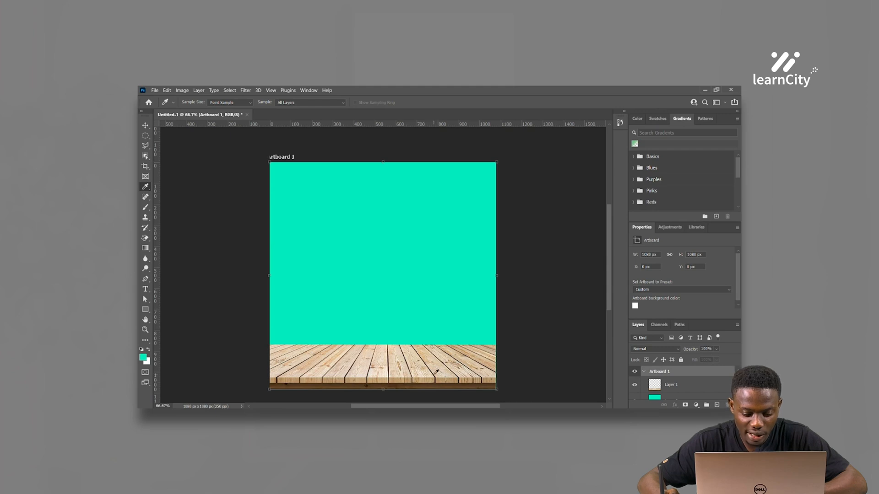
{"action": "key", "text": "d"}
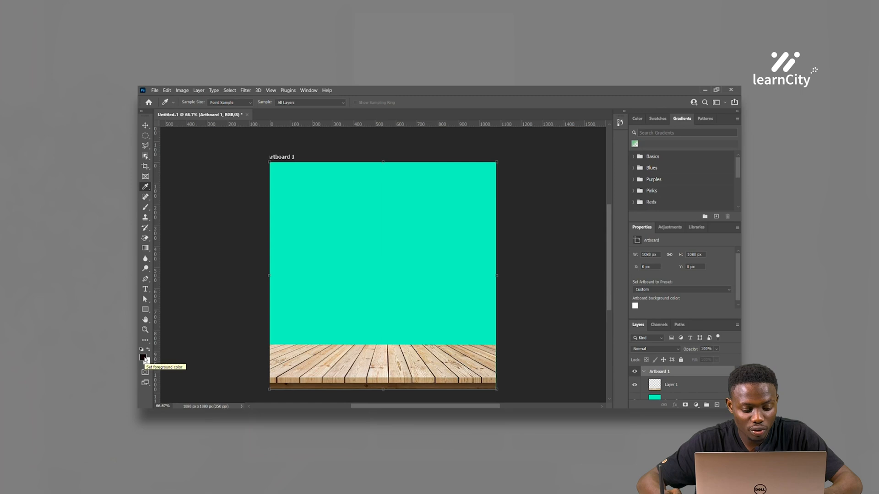
{"action": "left_click", "coordinate": [325, 321]}
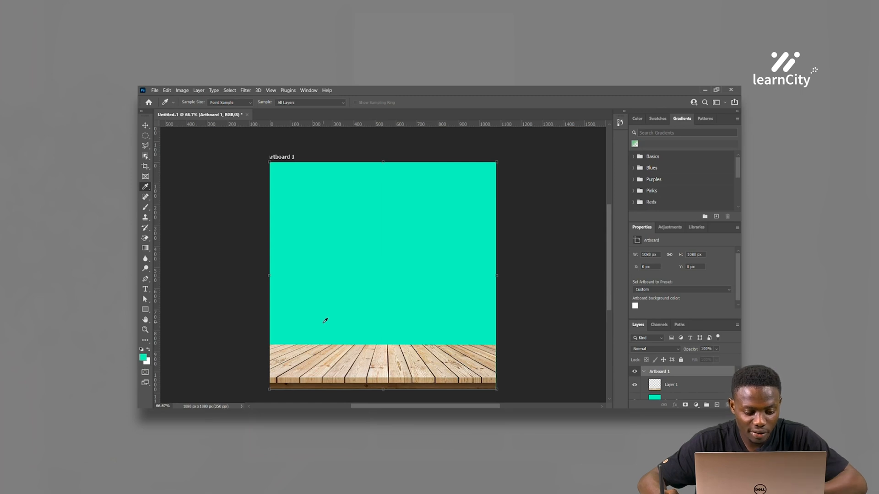
{"action": "left_click", "coordinate": [420, 353]}
{"action": "left_click_drag", "start_coordinate": [377, 356], "coordinate": [329, 353]}
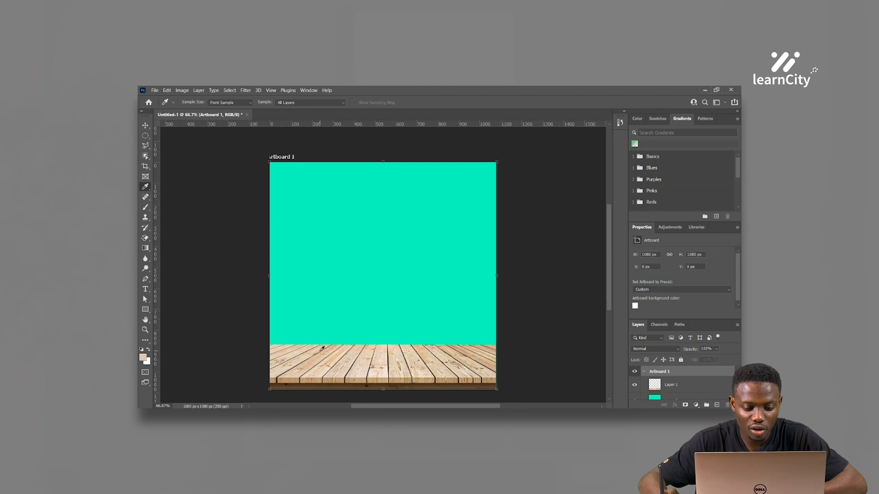
- Activate the Brush tool and review its size, hardness and brush presets
{"action": "left_click", "coordinate": [148, 196]}
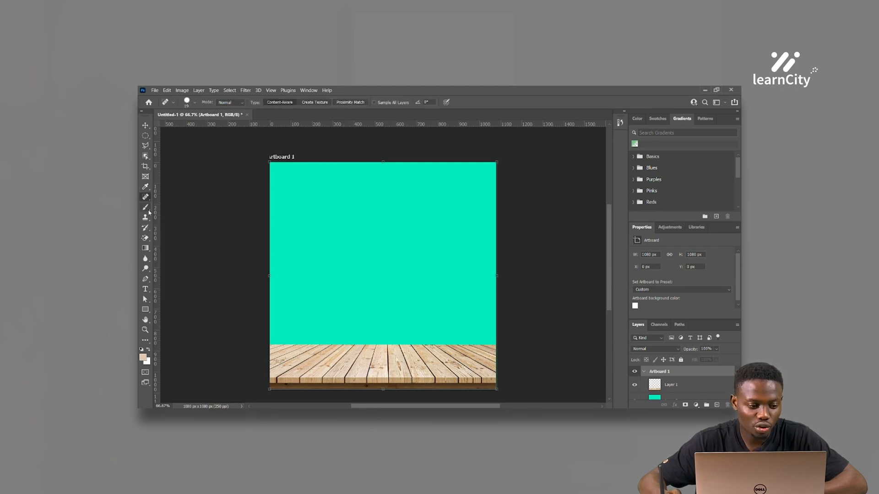
{"action": "left_click", "coordinate": [148, 209]}
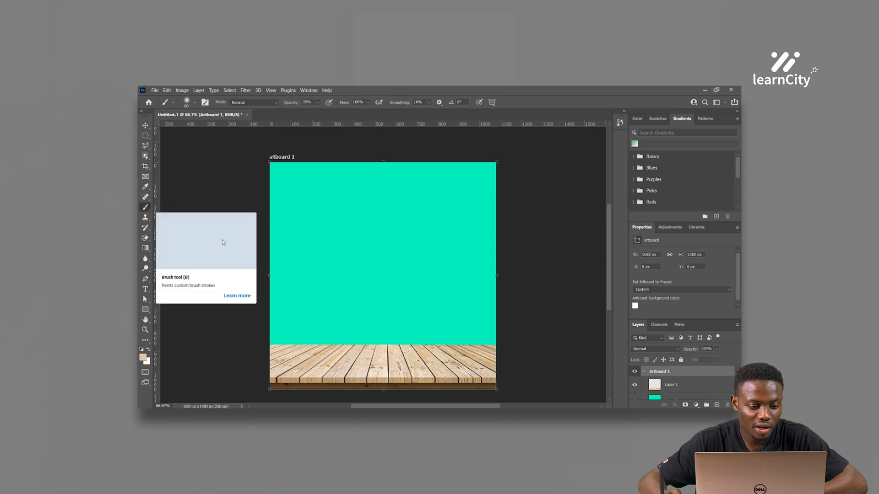
{"action": "left_click", "coordinate": [194, 103]}
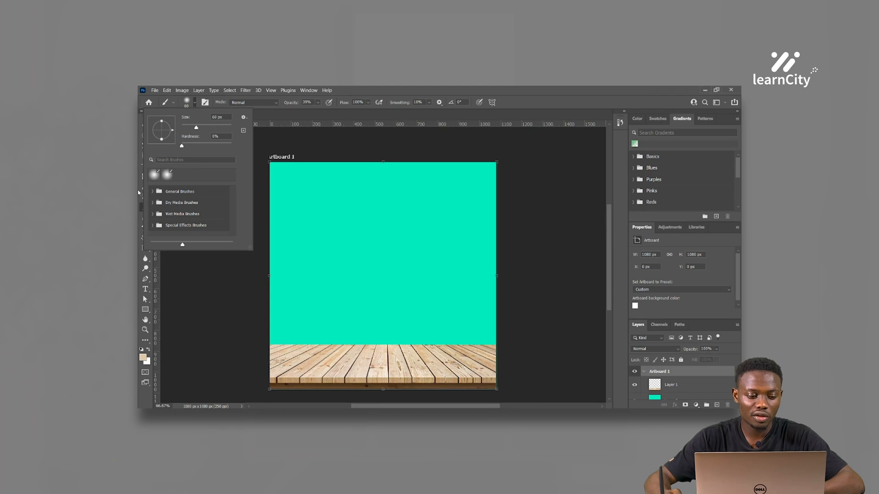
{"action": "left_click", "coordinate": [142, 207]}
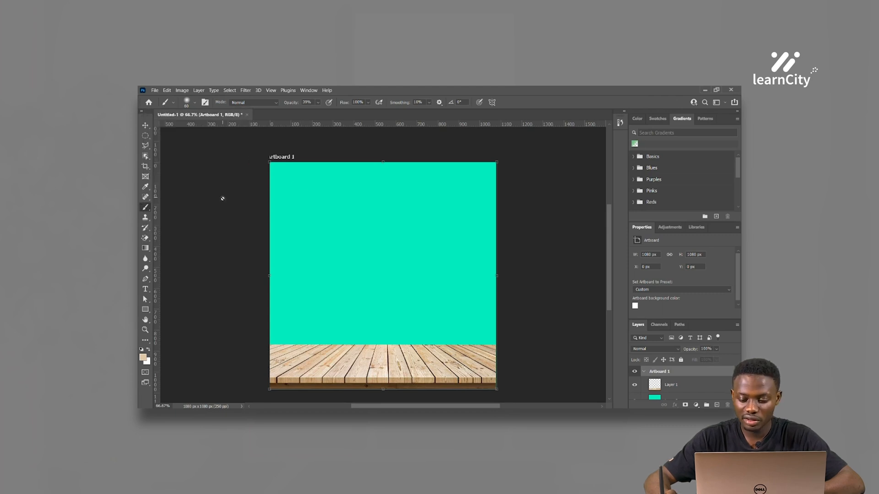
- Add a new layer, paint trial strokes in the sampled wood colour and in black with the Brush tool, and undo them
{"action": "left_click", "coordinate": [715, 406]}
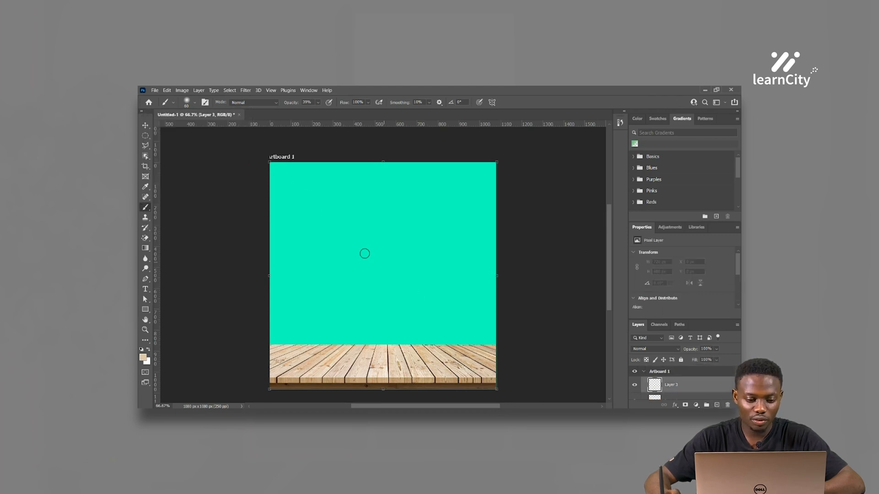
{"action": "mouse_move", "coordinate": [304, 207]}
{"action": "left_mouse_down"}
{"action": "mouse_move", "coordinate": [419, 212]}
{"action": "mouse_move", "coordinate": [355, 273]}
{"action": "left_mouse_up"}
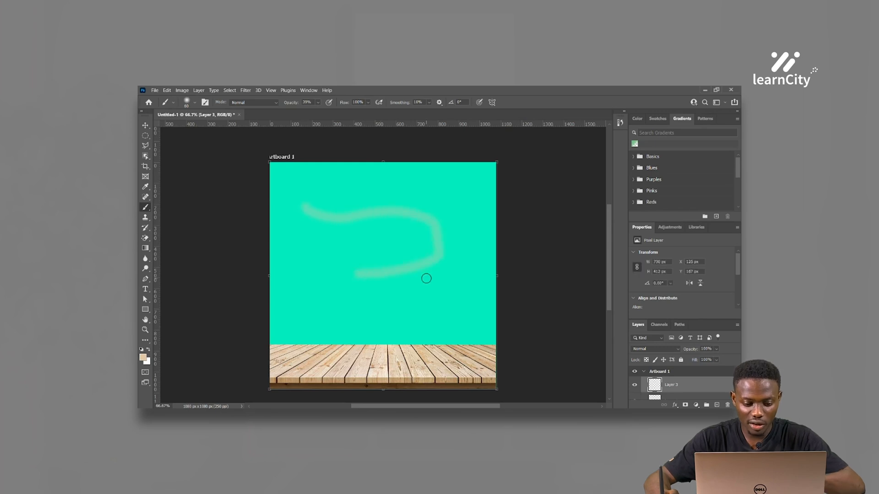
{"action": "key", "text": "d"}
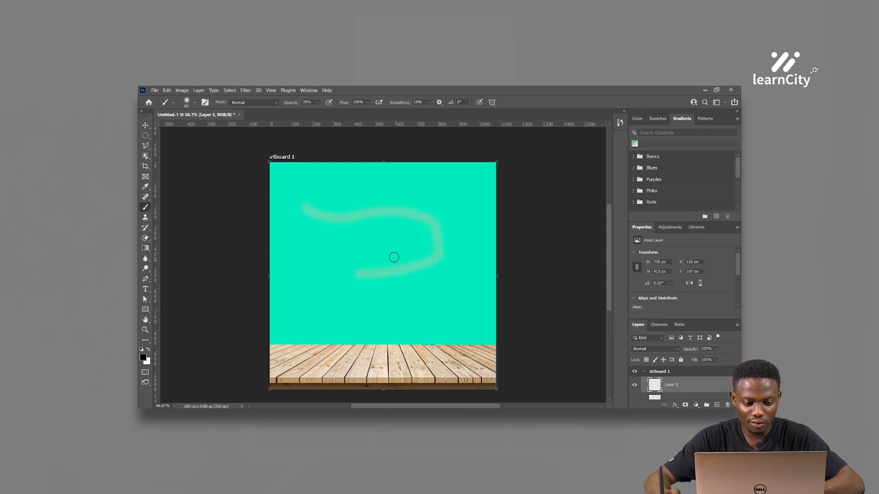
{"action": "mouse_move", "coordinate": [306, 198]}
{"action": "left_mouse_down"}
{"action": "mouse_move", "coordinate": [318, 215]}
{"action": "mouse_move", "coordinate": [449, 210]}
{"action": "mouse_move", "coordinate": [421, 267]}
{"action": "mouse_move", "coordinate": [422, 301]}
{"action": "mouse_move", "coordinate": [319, 246]}
{"action": "mouse_move", "coordinate": [396, 258]}
{"action": "mouse_move", "coordinate": [448, 211]}
{"action": "mouse_move", "coordinate": [389, 183]}
{"action": "mouse_move", "coordinate": [378, 196]}
{"action": "mouse_move", "coordinate": [404, 257]}
{"action": "mouse_move", "coordinate": [393, 277]}
{"action": "left_mouse_up"}
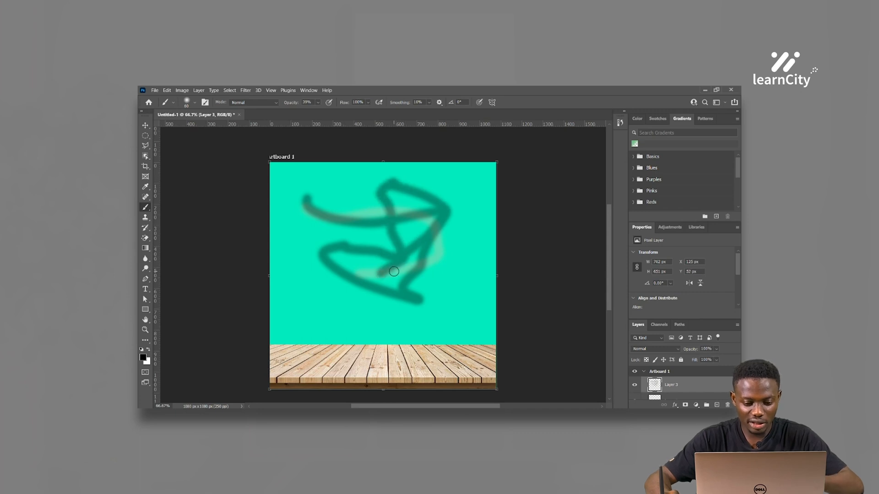
{"action": "key", "text": "ctrl+z"}
{"action": "mouse_move", "coordinate": [360, 214]}
{"action": "left_mouse_down"}
{"action": "mouse_move", "coordinate": [402, 214]}
{"action": "mouse_move", "coordinate": [437, 240]}
{"action": "mouse_move", "coordinate": [432, 255]}
{"action": "mouse_move", "coordinate": [447, 271]}
{"action": "left_mouse_up"}
{"action": "key", "text": "ctrl+z"}
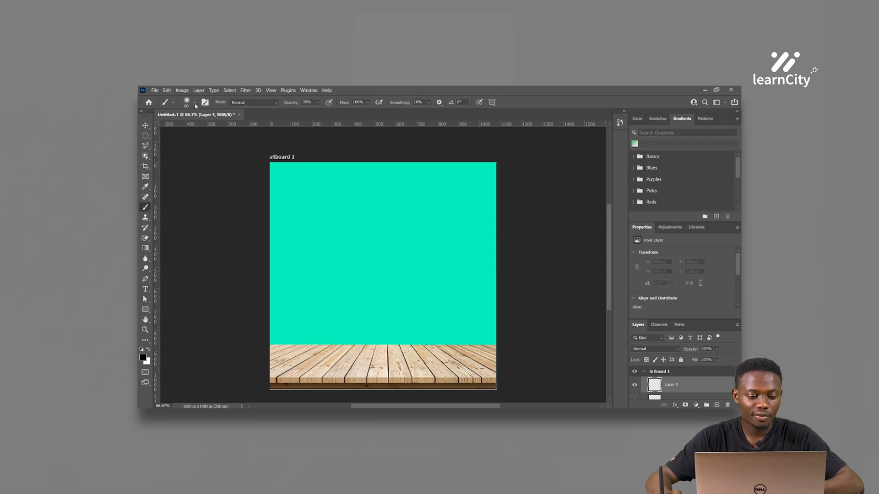
{"action": "mouse_move", "coordinate": [283, 171]}
{"action": "left_mouse_down"}
{"action": "mouse_move", "coordinate": [306, 205]}
{"action": "mouse_move", "coordinate": [351, 224]}
{"action": "left_mouse_up"}
{"action": "key", "text": "ctrl+z"}
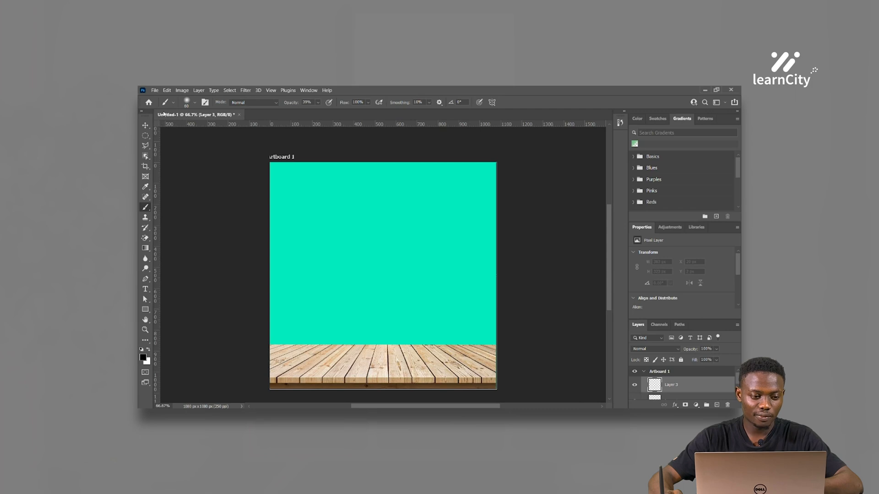
- Open the recent photo of the man in the dark blazer in its original, uncropped form
{"action": "left_click", "coordinate": [149, 102]}
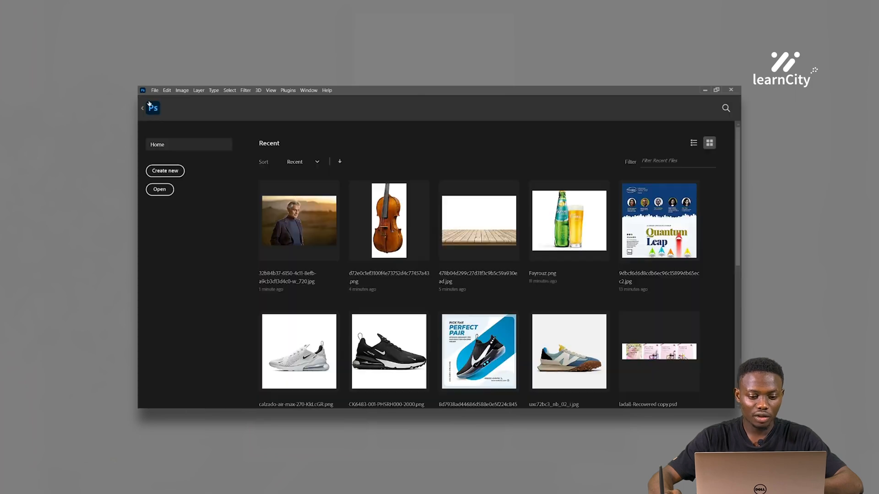
{"action": "left_click", "coordinate": [324, 214]}
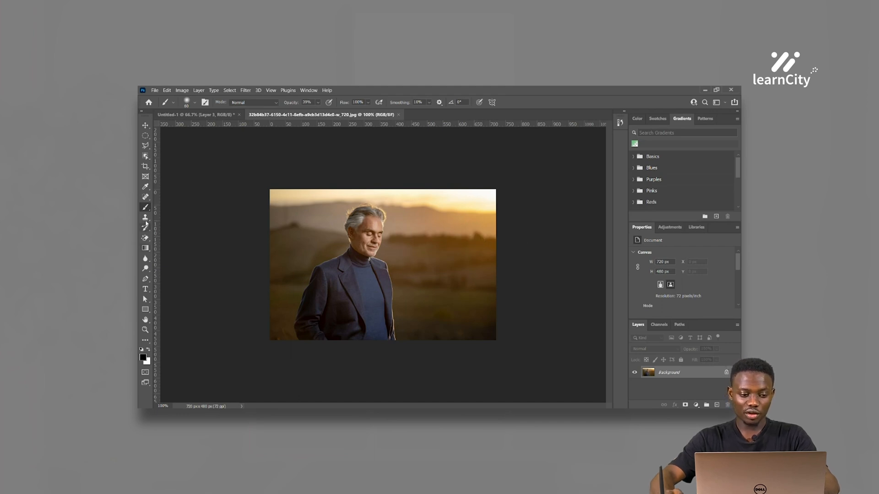
- Enlarge the Clone Stamp brush to 175 px and paint the blurred landscape over the man in the photo
{"action": "left_click_drag", "start_coordinate": [148, 222], "coordinate": [179, 219]}
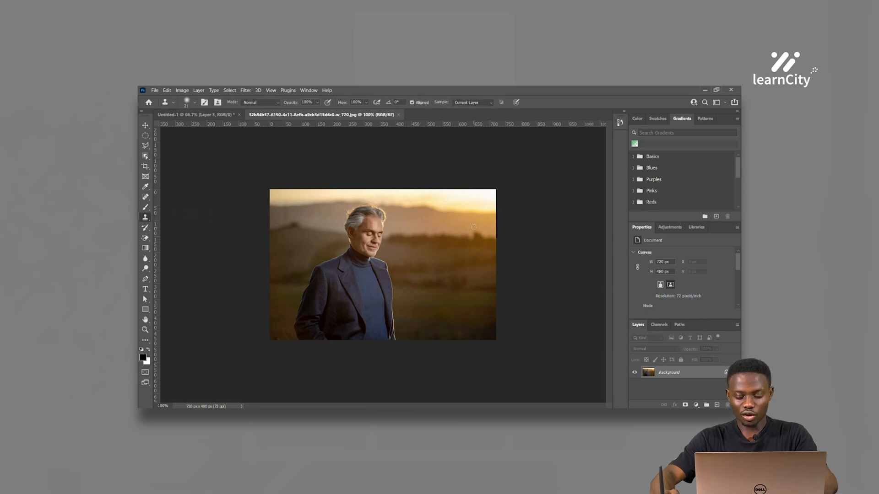
{"action": "key", "text": "bracketright"}
{"action": "key", "text": "bracketright"}
{"action": "key", "text": "bracketright"}
{"action": "key", "text": "bracketright"}
{"action": "key", "text": "bracketright"}
{"action": "key", "text": "bracketright"}
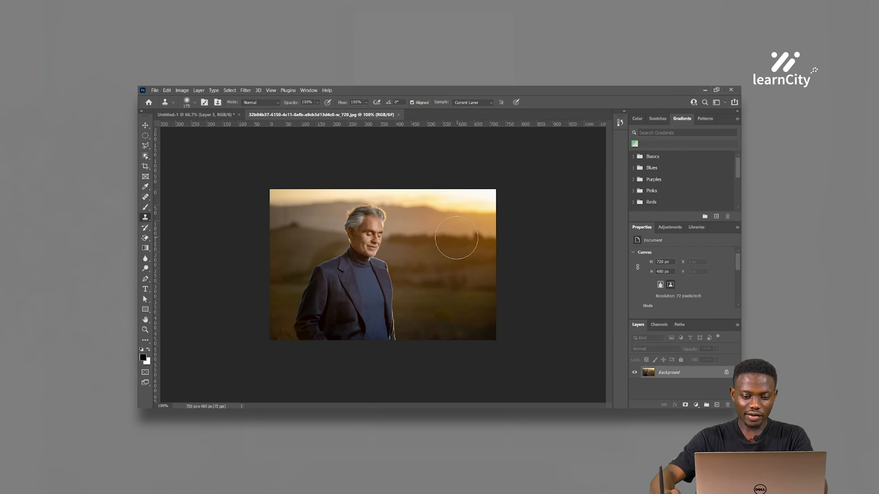
{"action": "mouse_move", "coordinate": [385, 234]}
{"action": "left_mouse_down"}
{"action": "mouse_move", "coordinate": [360, 231]}
{"action": "mouse_move", "coordinate": [353, 219]}
{"action": "mouse_move", "coordinate": [369, 214]}
{"action": "mouse_move", "coordinate": [371, 228]}
{"action": "mouse_move", "coordinate": [375, 202]}
{"action": "mouse_move", "coordinate": [368, 229]}
{"action": "mouse_move", "coordinate": [387, 264]}
{"action": "mouse_move", "coordinate": [362, 275]}
{"action": "mouse_move", "coordinate": [322, 268]}
{"action": "mouse_move", "coordinate": [323, 293]}
{"action": "mouse_move", "coordinate": [391, 296]}
{"action": "mouse_move", "coordinate": [372, 306]}
{"action": "mouse_move", "coordinate": [390, 314]}
{"action": "mouse_move", "coordinate": [376, 326]}
{"action": "mouse_move", "coordinate": [316, 314]}
{"action": "left_mouse_up"}
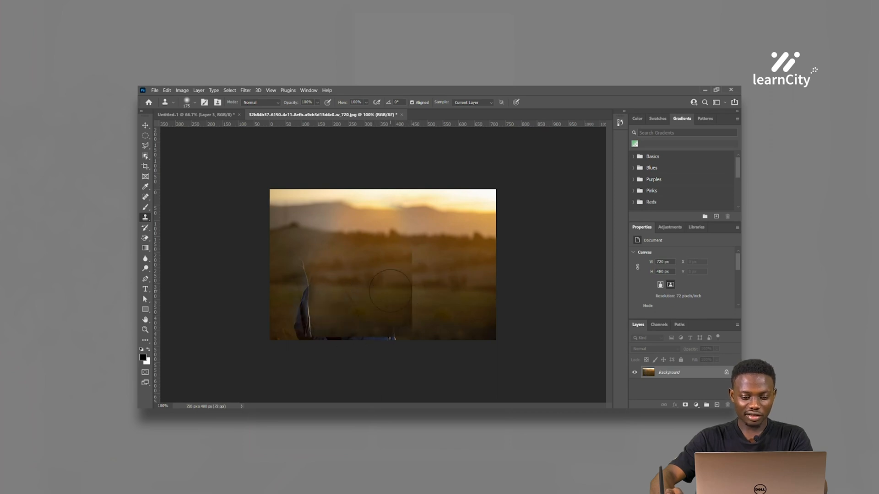
{"action": "mouse_move", "coordinate": [326, 298]}
{"action": "left_mouse_down"}
{"action": "mouse_move", "coordinate": [313, 278]}
{"action": "mouse_move", "coordinate": [309, 325]}
{"action": "left_mouse_up"}
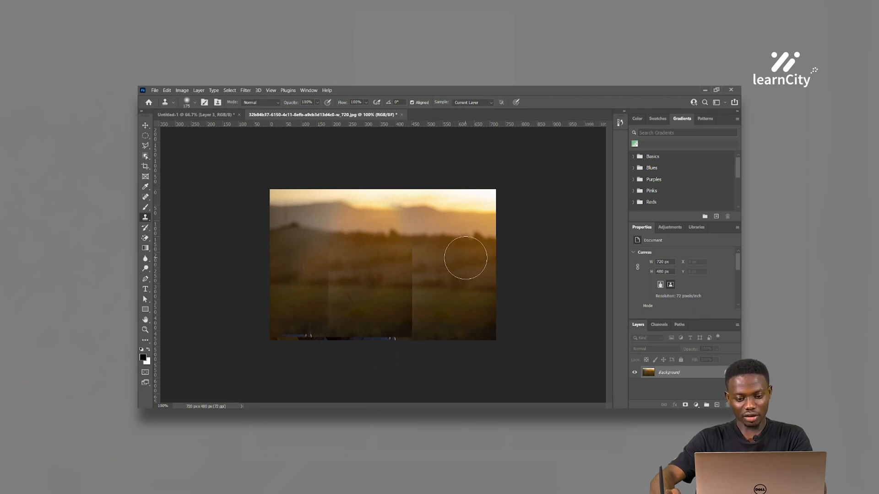
- Resample the hillside with the Clone Stamp and paint over the visible seams in the middle and lower part of the photo
{"action": "left_click", "coordinate": [461, 248], "text": "alt"}
{"action": "mouse_move", "coordinate": [431, 257]}
{"action": "left_mouse_down"}
{"action": "mouse_move", "coordinate": [405, 258]}
{"action": "mouse_move", "coordinate": [417, 331]}
{"action": "left_mouse_up"}
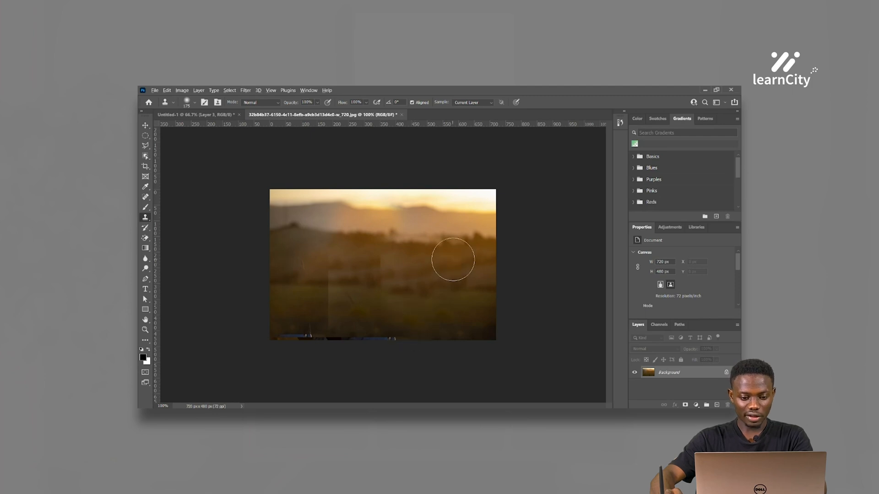
{"action": "left_click", "coordinate": [452, 258], "text": "alt"}
{"action": "mouse_move", "coordinate": [394, 236]}
{"action": "left_mouse_down"}
{"action": "mouse_move", "coordinate": [348, 305]}
{"action": "mouse_move", "coordinate": [326, 256]}
{"action": "mouse_move", "coordinate": [325, 311]}
{"action": "mouse_move", "coordinate": [365, 341]}
{"action": "mouse_move", "coordinate": [323, 338]}
{"action": "left_mouse_up"}
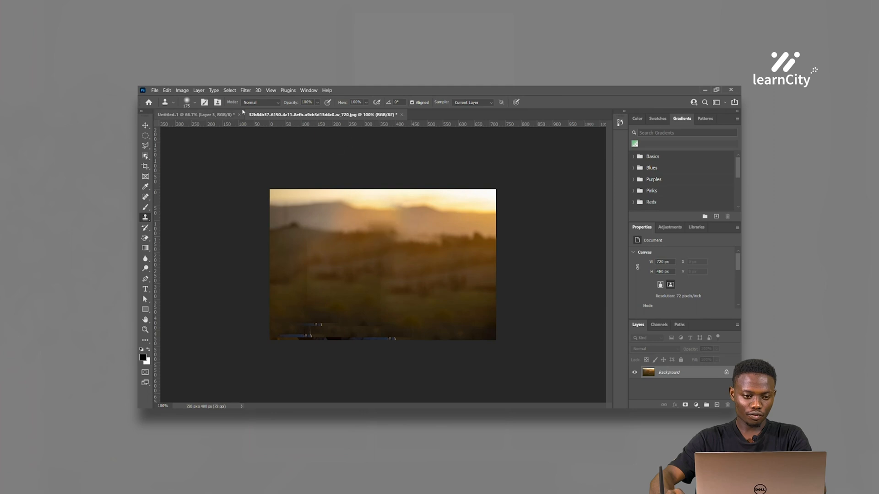
- In the Untitled-1 document, make a circular selection about 516 px wide above the table and fill it with black
{"action": "left_click", "coordinate": [222, 116]}
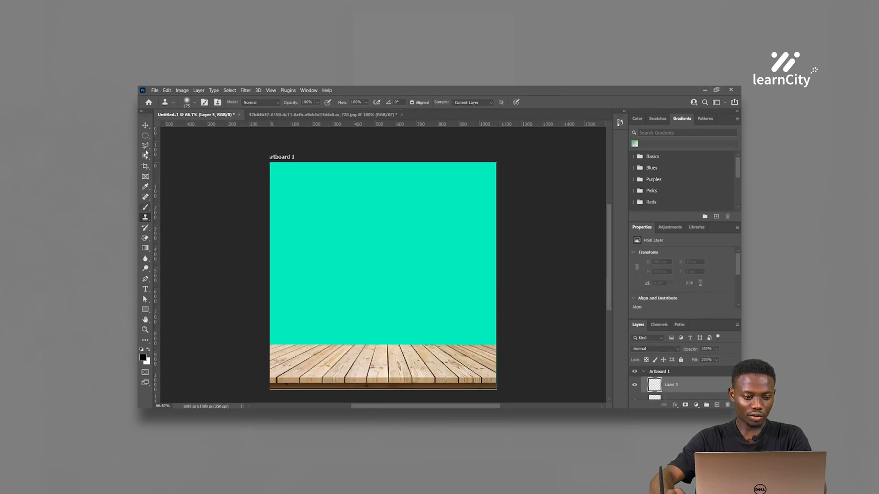
{"action": "left_click", "coordinate": [145, 136]}
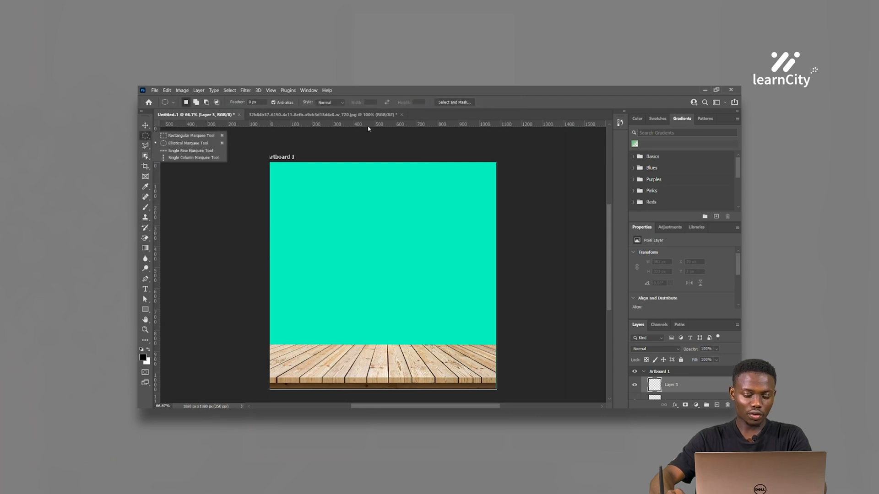
{"action": "left_click", "coordinate": [198, 143]}
{"action": "left_click_drag", "start_coordinate": [304, 188], "coordinate": [412, 329]}
{"action": "key", "text": "alt+BackSpace"}
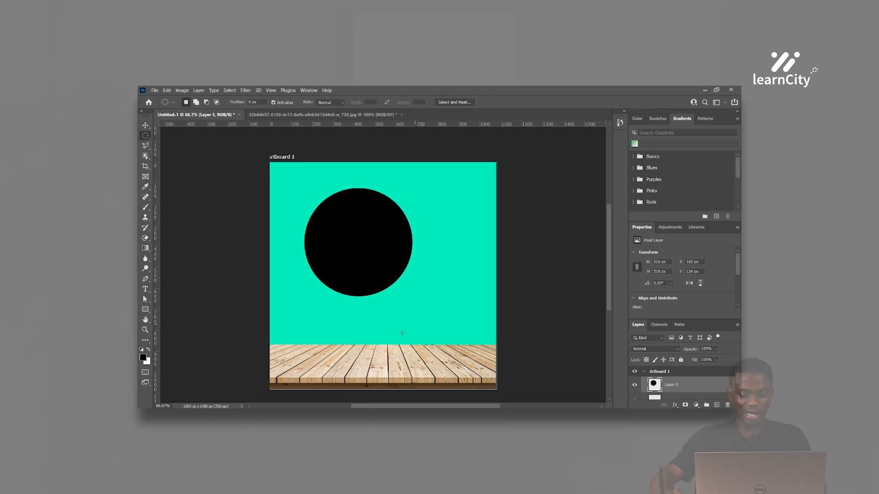
- Erase curved lines around the edge of the black circle and a spiral in its middle with the regular Eraser tool
{"action": "left_click", "coordinate": [145, 238]}
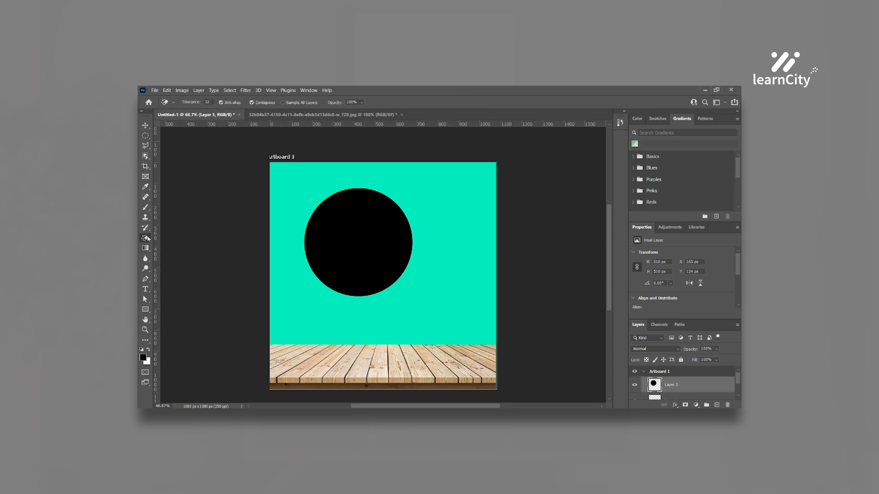
{"action": "right_click", "coordinate": [146, 238]}
{"action": "left_click", "coordinate": [167, 237]}
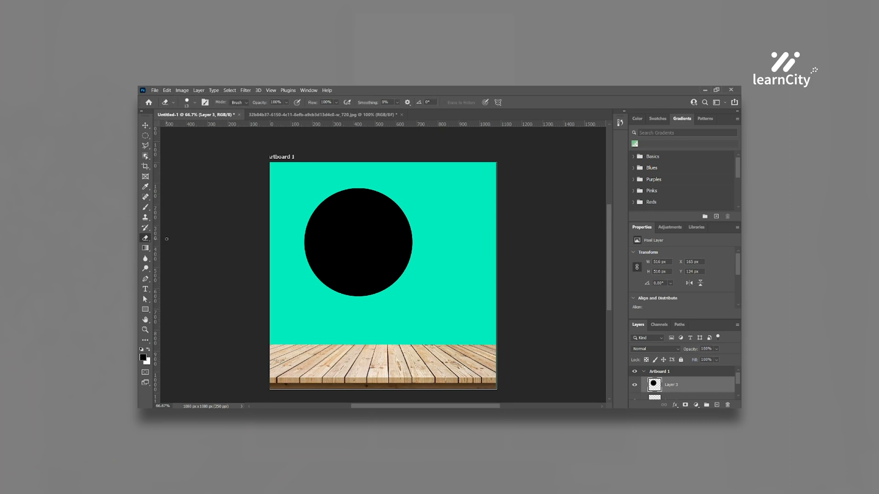
{"action": "mouse_move", "coordinate": [359, 194]}
{"action": "left_mouse_down"}
{"action": "mouse_move", "coordinate": [391, 218]}
{"action": "mouse_move", "coordinate": [369, 317]}
{"action": "left_mouse_up"}
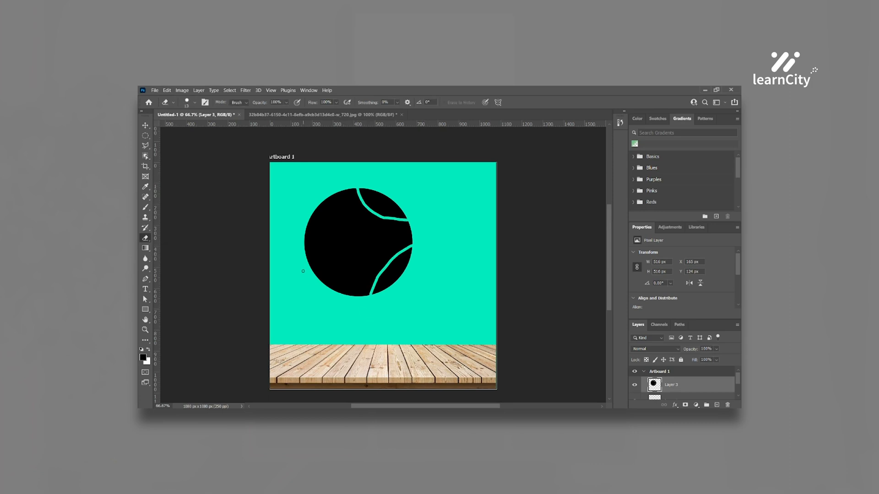
{"action": "mouse_move", "coordinate": [297, 222]}
{"action": "left_mouse_down"}
{"action": "mouse_move", "coordinate": [334, 263]}
{"action": "mouse_move", "coordinate": [332, 329]}
{"action": "left_mouse_up"}
{"action": "mouse_move", "coordinate": [307, 219]}
{"action": "left_mouse_down"}
{"action": "mouse_move", "coordinate": [335, 229]}
{"action": "mouse_move", "coordinate": [338, 182]}
{"action": "left_mouse_up"}
{"action": "mouse_move", "coordinate": [353, 241]}
{"action": "left_mouse_down"}
{"action": "mouse_move", "coordinate": [372, 269]}
{"action": "mouse_move", "coordinate": [358, 259]}
{"action": "mouse_move", "coordinate": [359, 246]}
{"action": "mouse_move", "coordinate": [348, 252]}
{"action": "mouse_move", "coordinate": [361, 284]}
{"action": "left_mouse_up"}
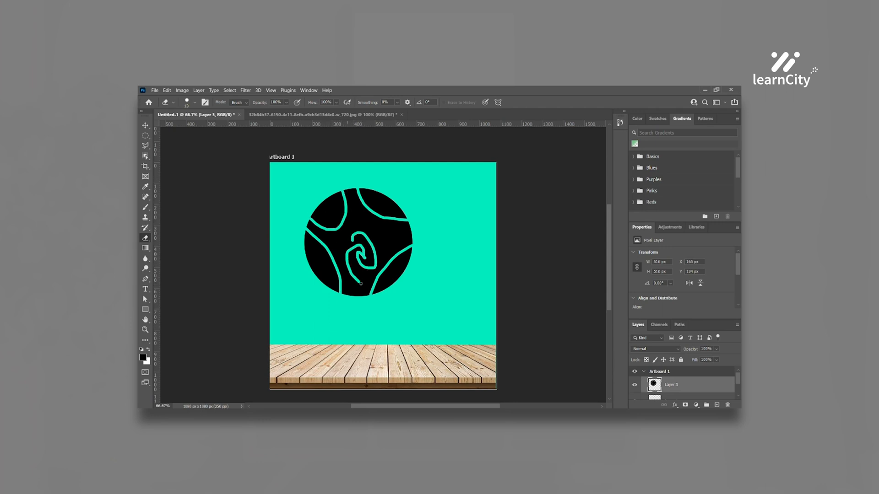
{"action": "mouse_move", "coordinate": [353, 207]}
{"action": "left_mouse_down"}
{"action": "mouse_move", "coordinate": [373, 240]}
{"action": "mouse_move", "coordinate": [396, 245]}
{"action": "left_mouse_up"}
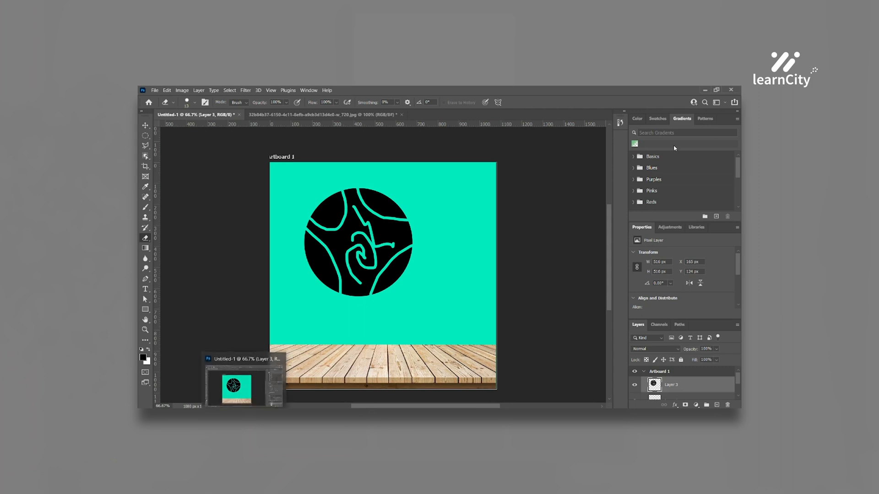
- Close both open documents without saving their changes
{"action": "key", "text": "ctrl+w"}
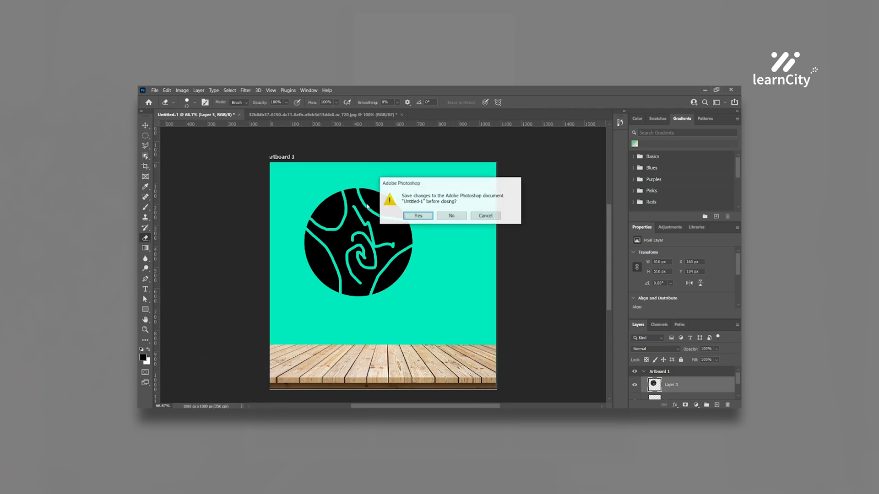
{"action": "left_click", "coordinate": [448, 218]}
{"action": "key", "text": "ctrl+w"}
{"action": "left_click", "coordinate": [452, 215]}
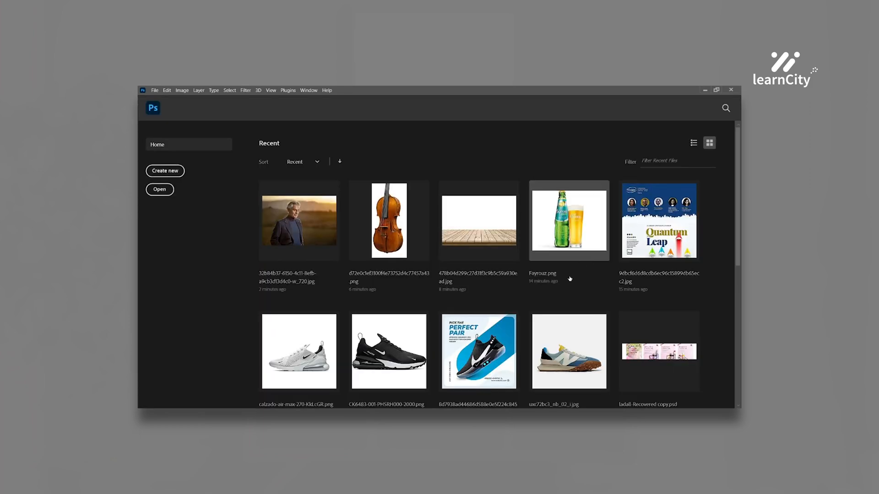
- Open the recent Perfect Pair shoe poster and activate the Magic Eraser tool
{"action": "scroll", "coordinate": [566, 276], "scroll_direction": "down", "scroll_amount": 1}
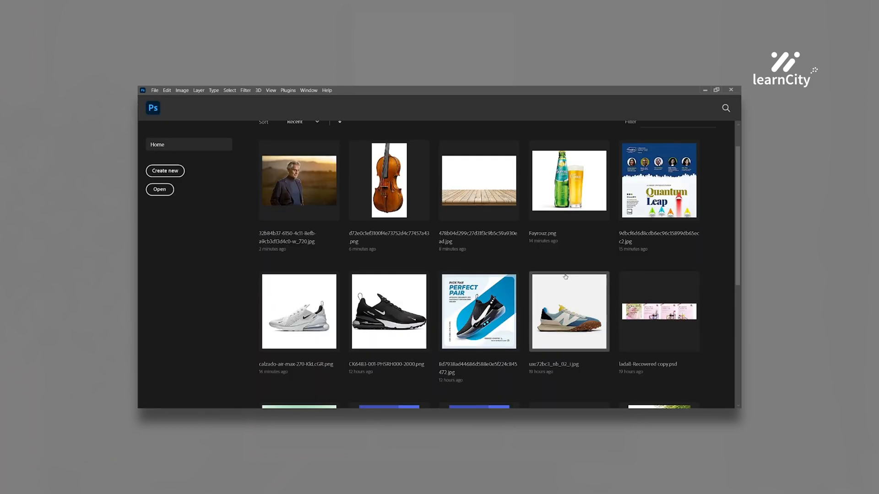
{"action": "left_click", "coordinate": [507, 299]}
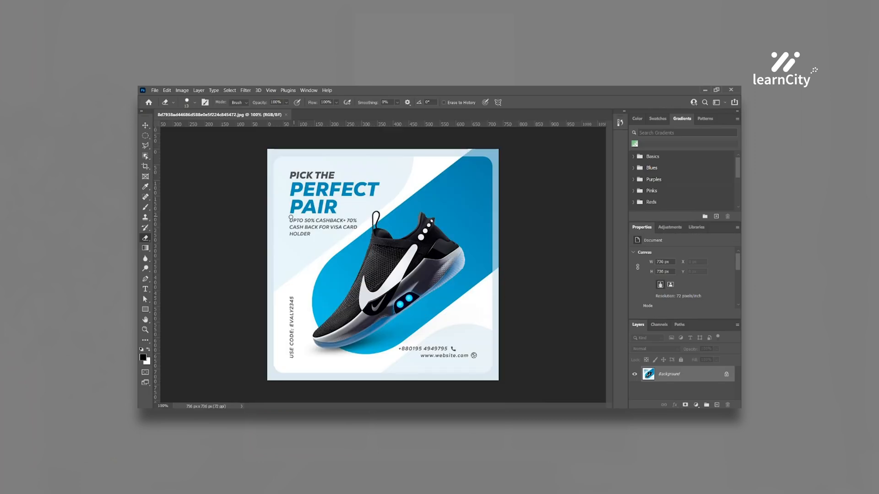
{"action": "right_click", "coordinate": [146, 240]}
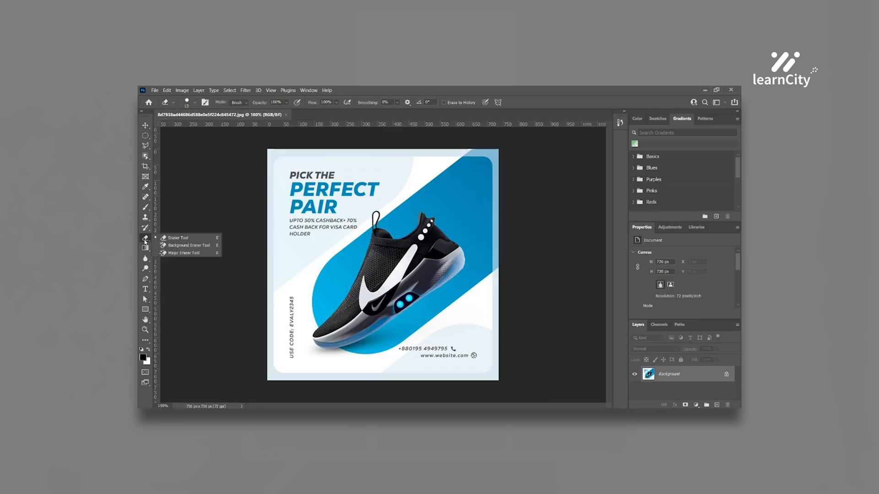
{"action": "left_click", "coordinate": [170, 253]}
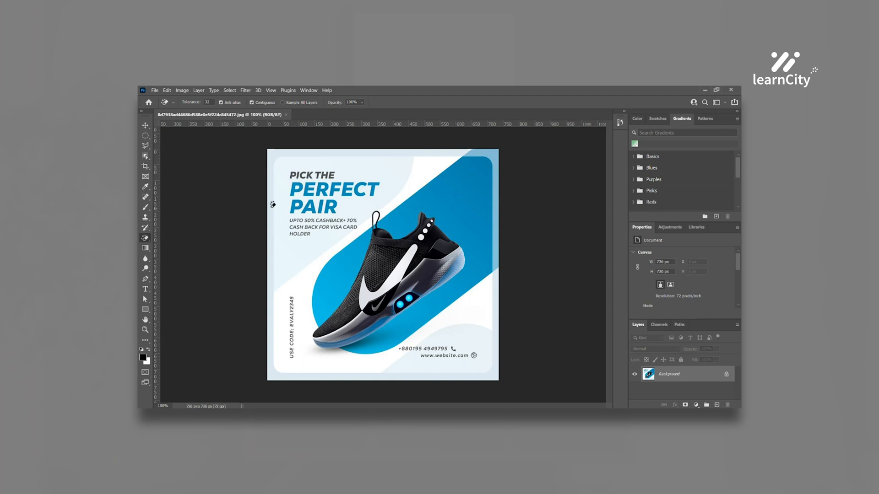
- Erase the blue shape, the pale background and the leftover patches beneath the shoe with the Magic Eraser
{"action": "left_click", "coordinate": [448, 183]}
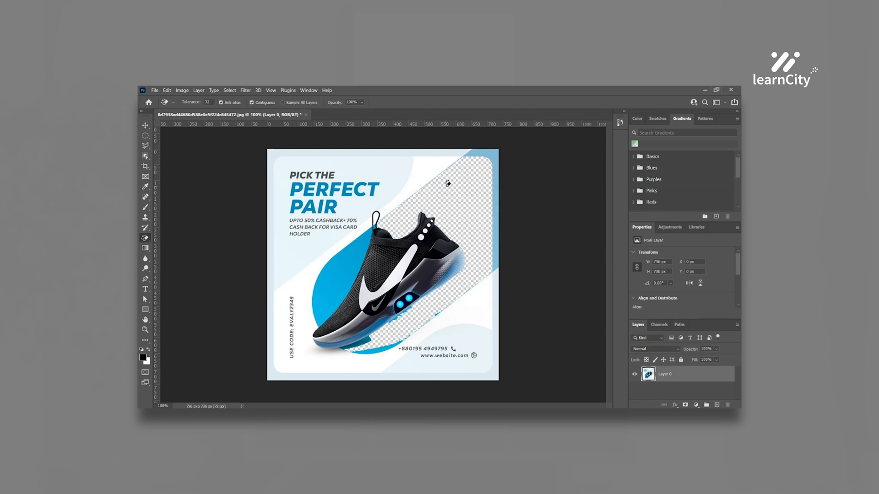
{"action": "left_click", "coordinate": [484, 152]}
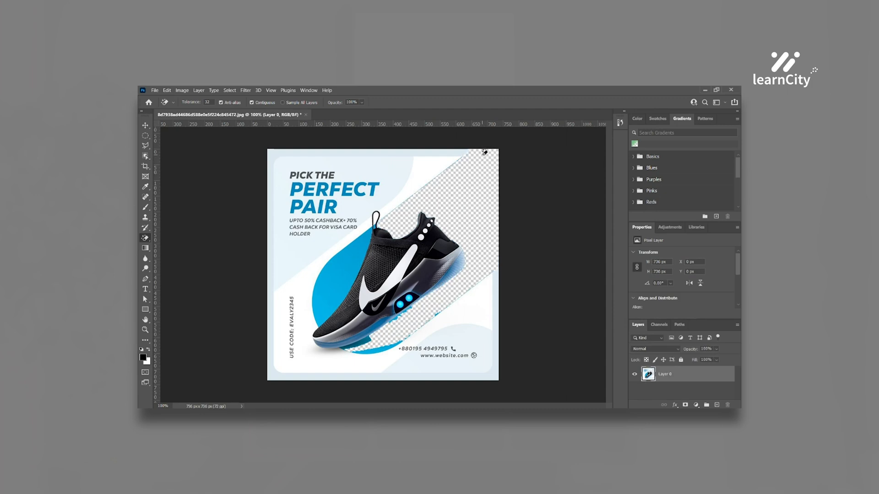
{"action": "left_click", "coordinate": [360, 259]}
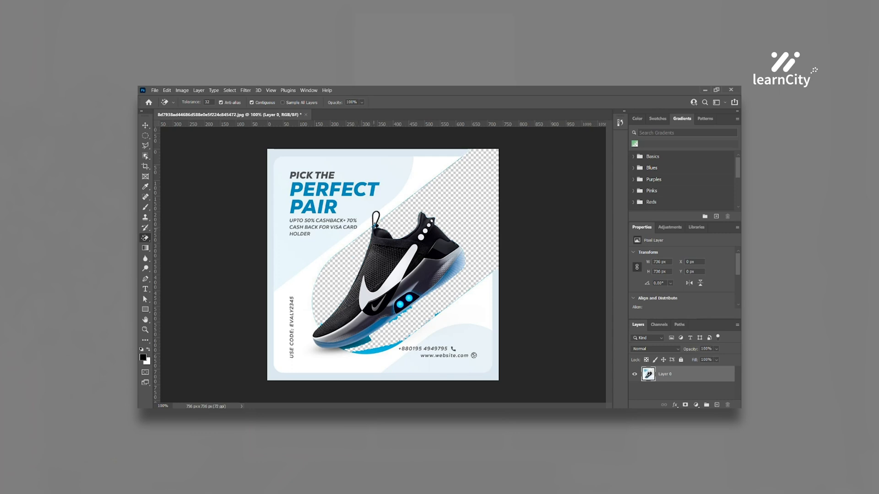
{"action": "left_click", "coordinate": [383, 215]}
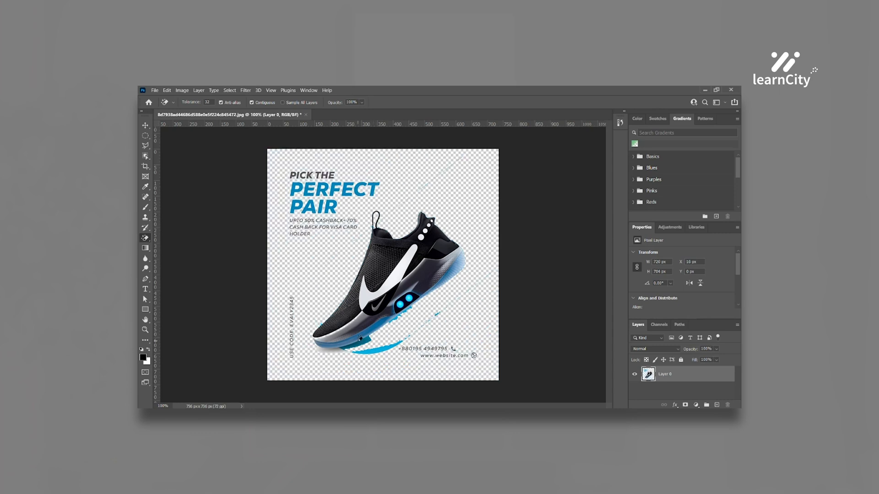
{"action": "left_click", "coordinate": [361, 340]}
{"action": "left_click", "coordinate": [373, 348]}
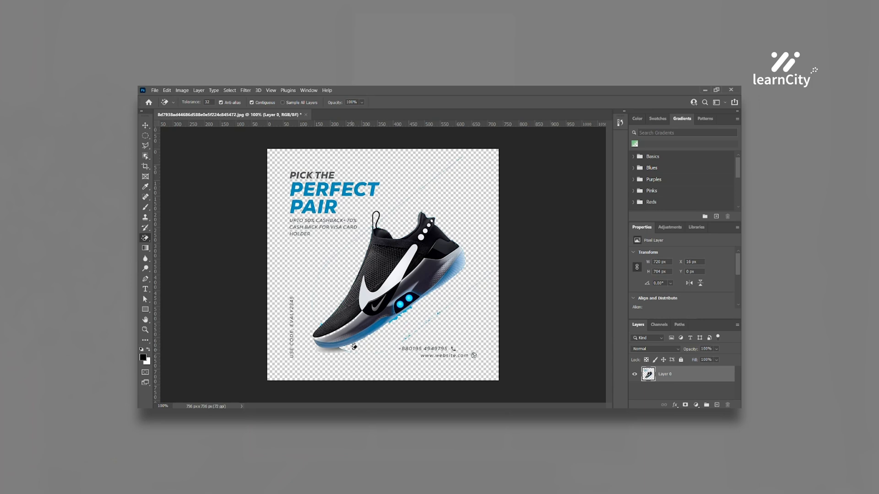
{"action": "left_click", "coordinate": [339, 352]}
{"action": "left_click", "coordinate": [341, 352]}
{"action": "key", "text": "l"}
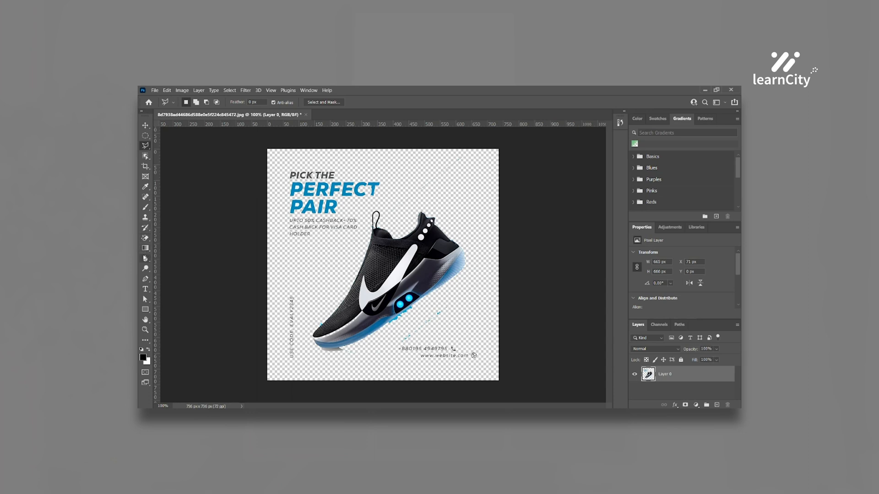
- Create a new 1080 x 1080 px document and fill its empty layer with black
{"action": "left_click", "coordinate": [155, 90]}
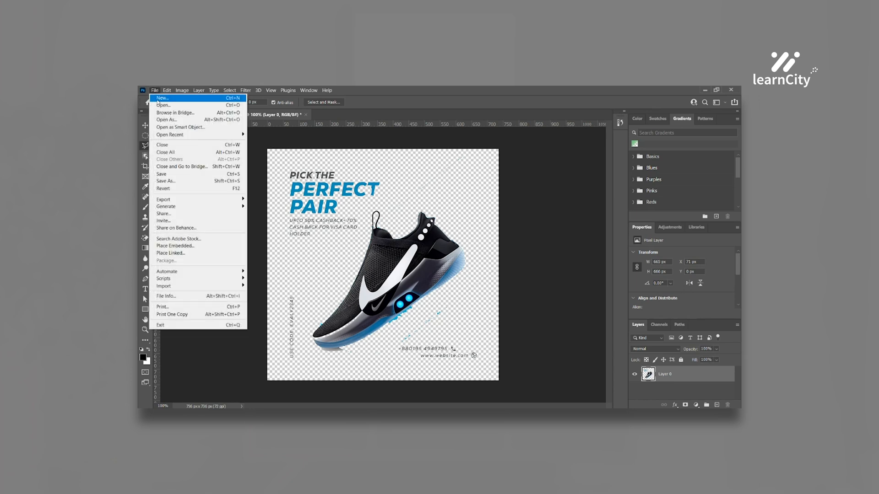
{"action": "left_click", "coordinate": [165, 100]}
{"action": "double_click", "coordinate": [308, 193]}
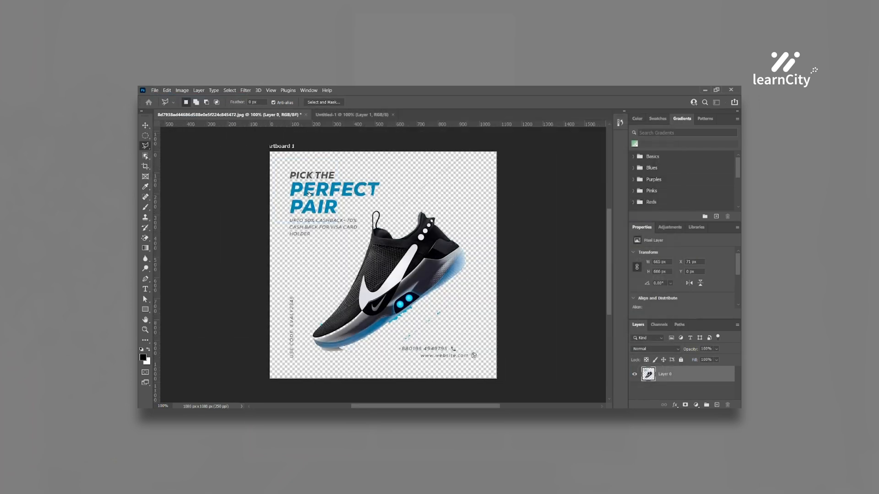
{"action": "left_click", "coordinate": [145, 249]}
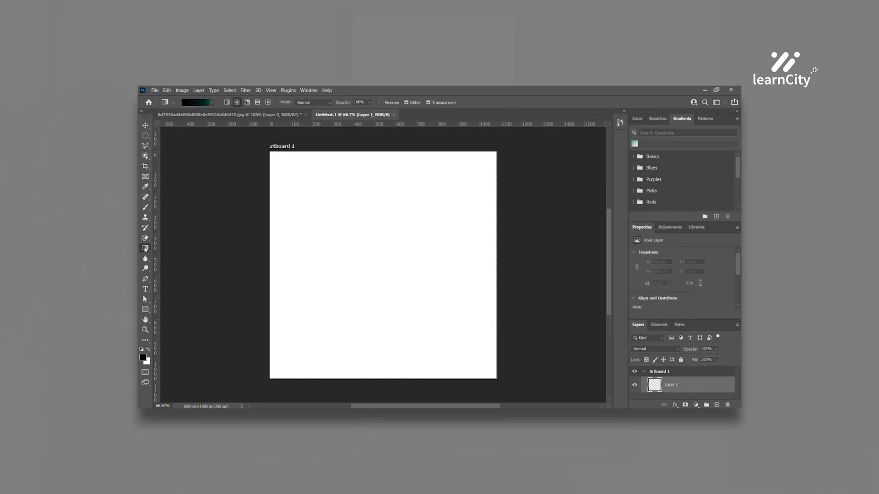
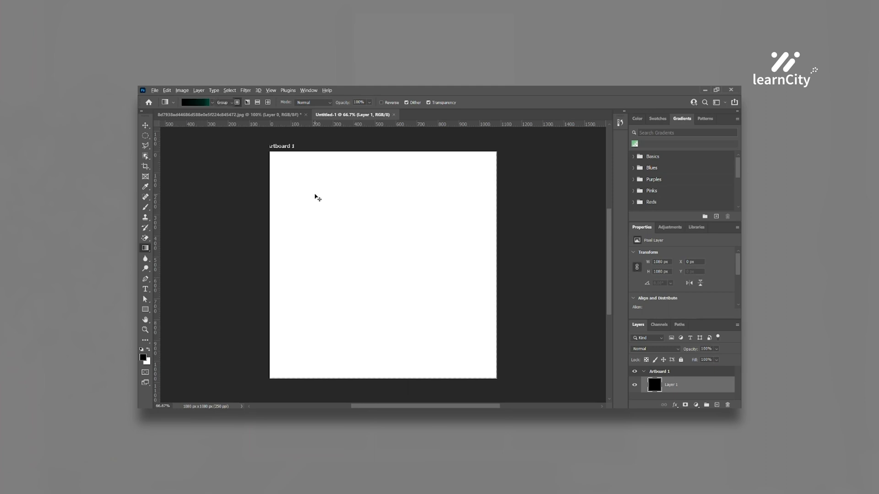
{"action": "key", "text": "v"}
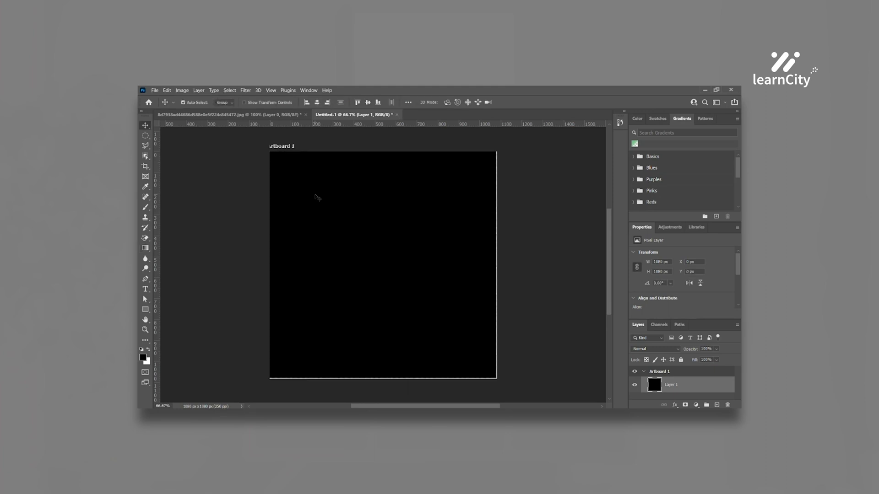
- Set the Gradient tool to the Pink_06 preset from the Pinks group
{"action": "left_click", "coordinate": [145, 248]}
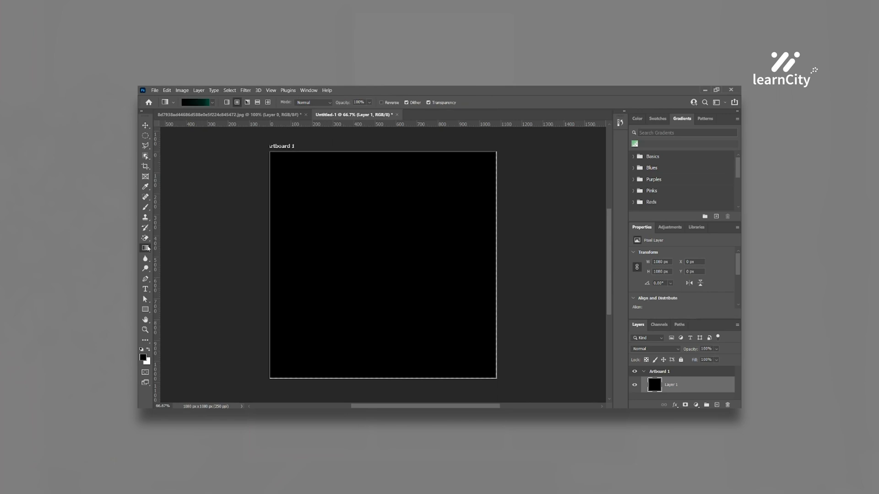
{"action": "left_click", "coordinate": [196, 102]}
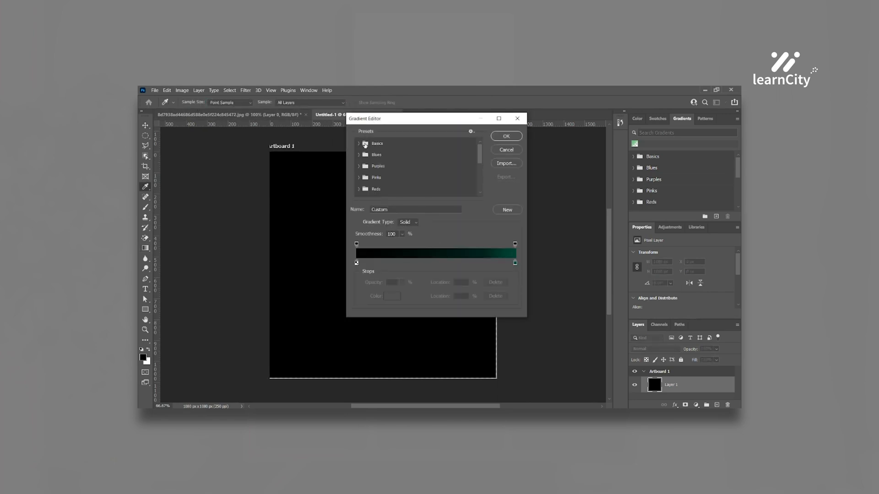
{"action": "left_click", "coordinate": [359, 178]}
{"action": "scroll", "coordinate": [421, 178], "scroll_direction": "down", "scroll_amount": 1}
{"action": "left_click", "coordinate": [431, 178]}
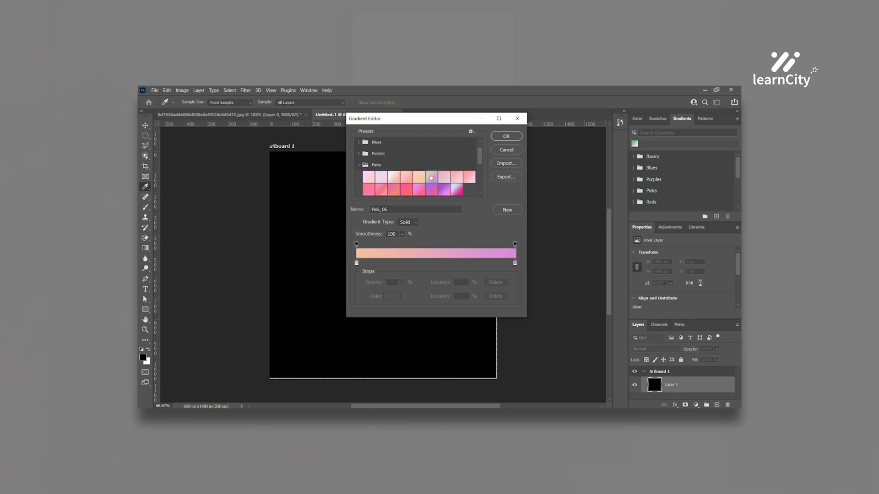
{"action": "left_click", "coordinate": [506, 141]}
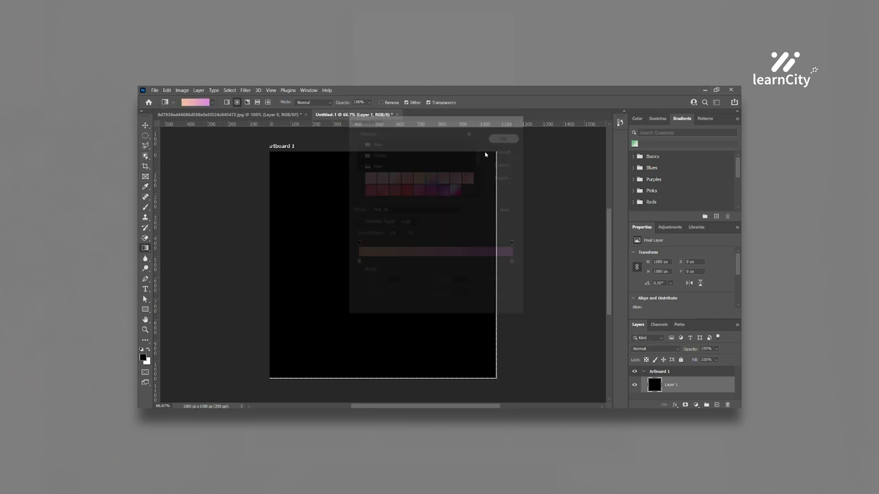
- Apply the pink gradient to the layer as a radial gradient centred near the canvas middle and as a diagonal linear gradient
{"action": "left_click_drag", "start_coordinate": [352, 217], "coordinate": [419, 319]}
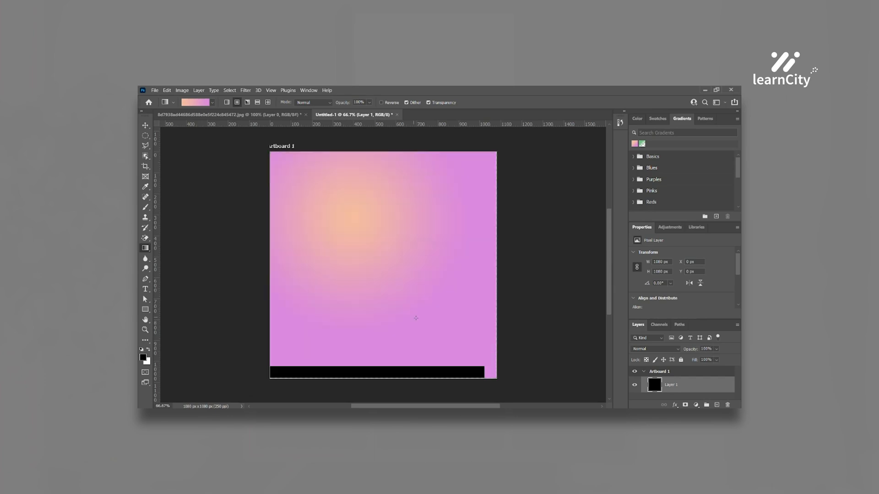
{"action": "left_click_drag", "start_coordinate": [374, 254], "coordinate": [450, 352]}
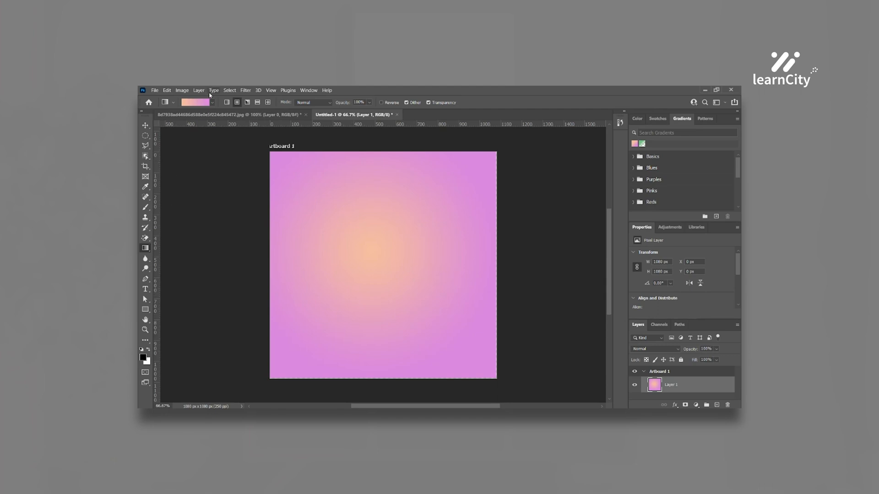
{"action": "left_click", "coordinate": [247, 103]}
{"action": "left_click", "coordinate": [227, 103]}
{"action": "left_click_drag", "start_coordinate": [308, 202], "coordinate": [425, 358]}
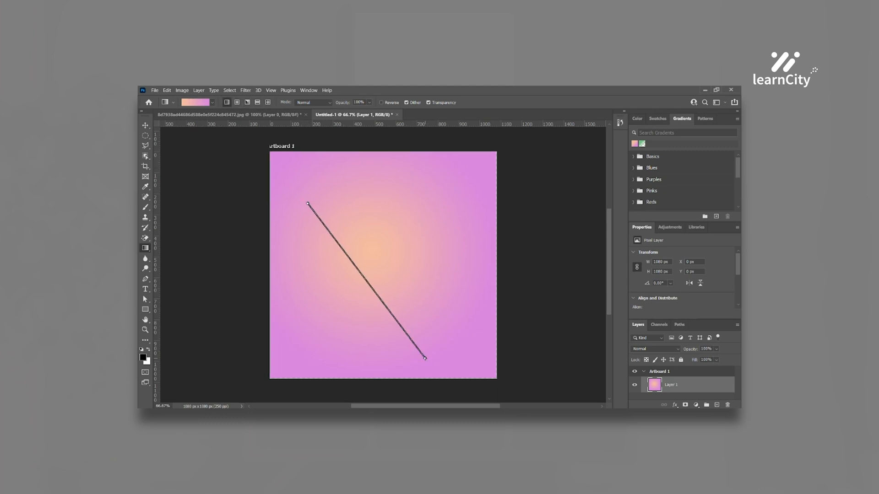
- Apply the pink gradient diagonally across the layer as an angle gradient and as a reflected gradient
{"action": "left_click", "coordinate": [246, 103]}
{"action": "left_click_drag", "start_coordinate": [313, 197], "coordinate": [376, 293]}
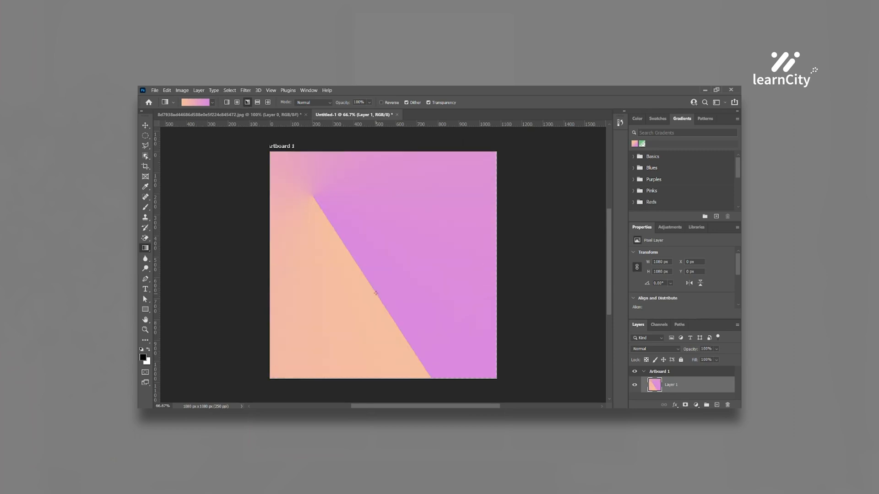
{"action": "left_click", "coordinate": [258, 102]}
{"action": "left_click_drag", "start_coordinate": [331, 189], "coordinate": [394, 343]}
{"action": "left_click_drag", "start_coordinate": [394, 245], "coordinate": [447, 339]}
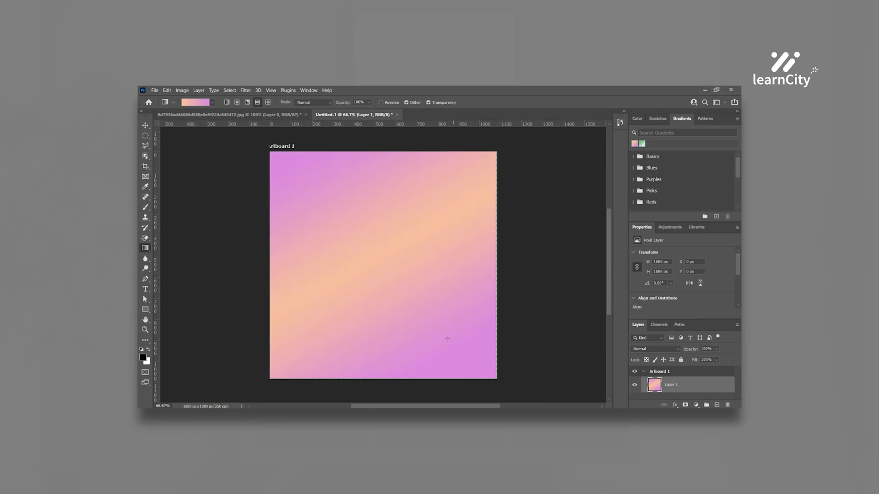
- Apply a diamond gradient from the canvas centre outward and refill the layer with black
{"action": "left_click", "coordinate": [268, 103]}
{"action": "left_click_drag", "start_coordinate": [323, 216], "coordinate": [435, 384]}
{"action": "left_click_drag", "start_coordinate": [371, 255], "coordinate": [447, 378]}
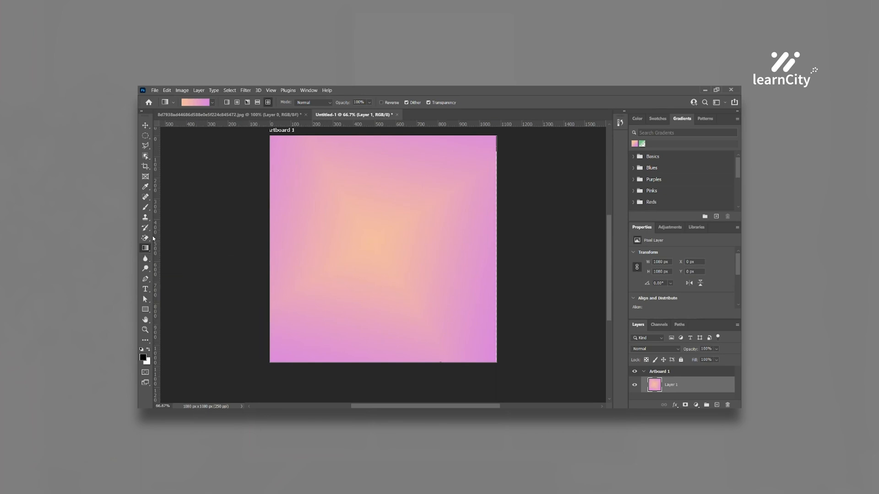
{"action": "scroll", "coordinate": [153, 241], "scroll_direction": "down", "scroll_amount": 1}
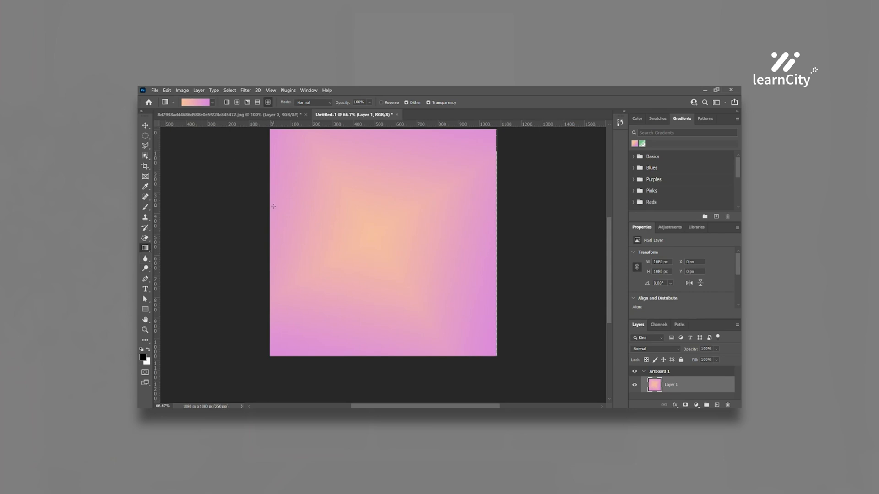
{"action": "key", "text": "alt+BackSpace"}
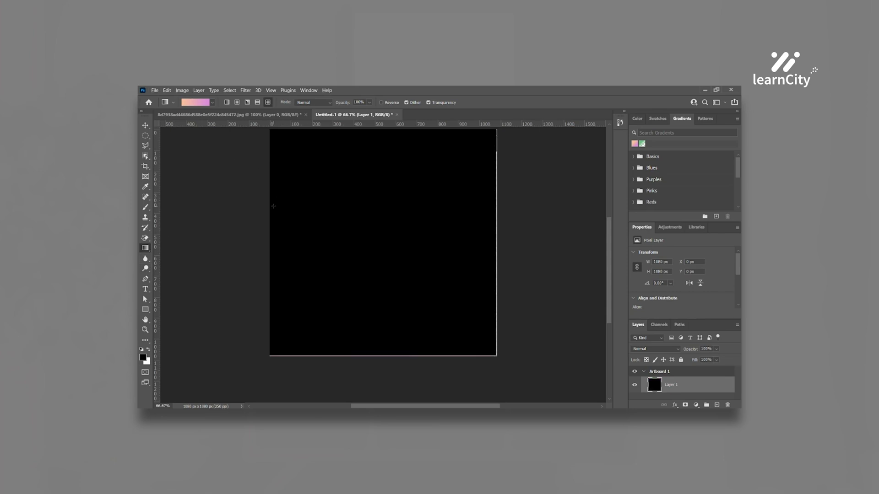
- Draw a closed, curved four-point path with the Pen tool and shorten the long handle at its lower-left anchor
{"action": "left_click", "coordinate": [145, 280]}
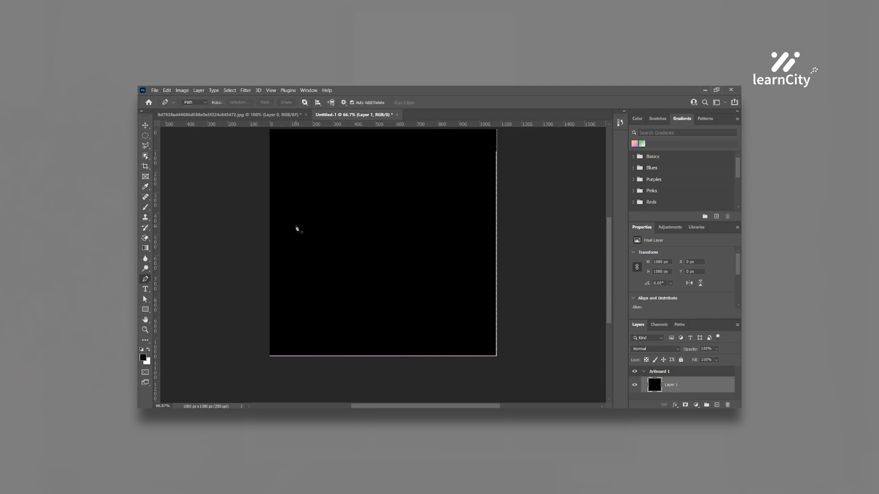
{"action": "left_click", "coordinate": [294, 226]}
{"action": "left_click_drag", "start_coordinate": [335, 247], "coordinate": [373, 239]}
{"action": "left_click_drag", "start_coordinate": [406, 164], "coordinate": [441, 160]}
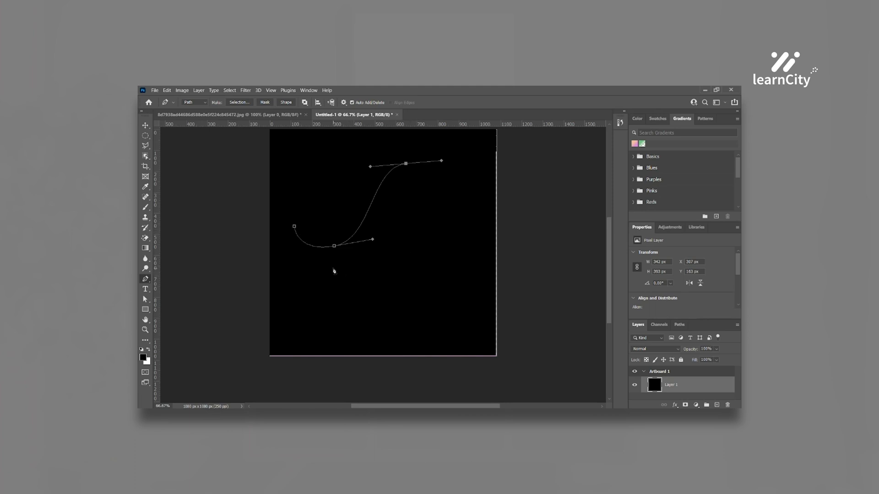
{"action": "left_click_drag", "start_coordinate": [311, 260], "coordinate": [188, 217]}
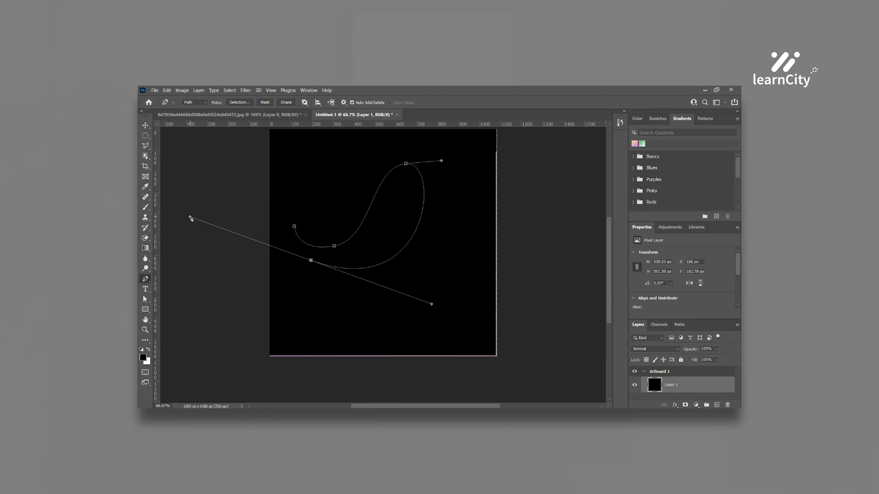
{"action": "left_click", "coordinate": [294, 227]}
{"action": "left_click", "coordinate": [311, 261], "text": "ctrl"}
{"action": "left_click_drag", "start_coordinate": [191, 218], "coordinate": [292, 251]}
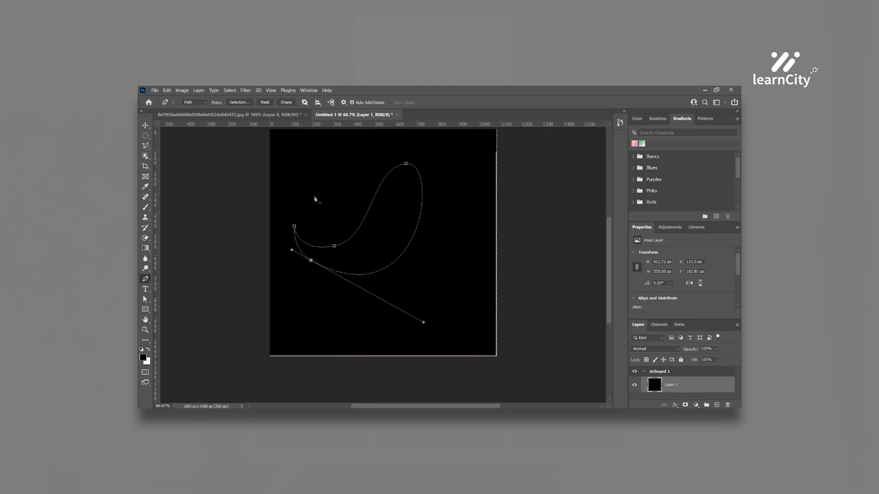
- Switch the Pen tool from Path to Shape mode and set its fill to white
{"action": "left_click", "coordinate": [201, 103]}
{"action": "left_click", "coordinate": [193, 106]}
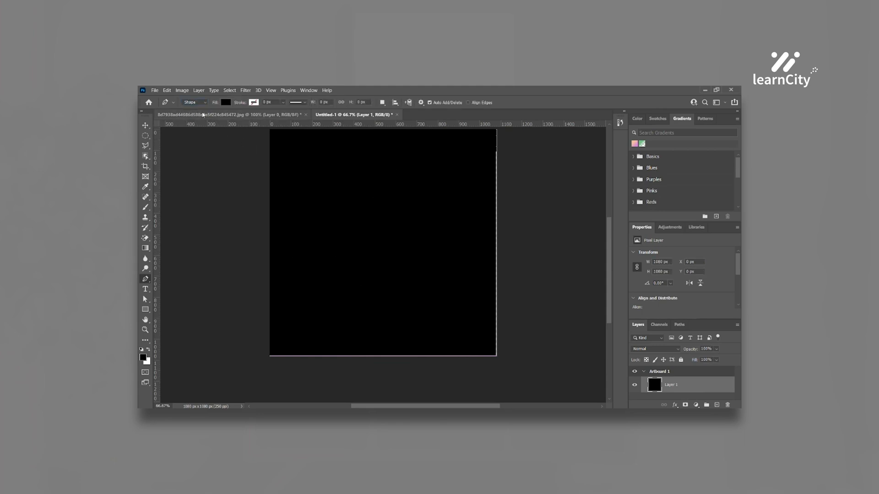
{"action": "left_click", "coordinate": [228, 104]}
{"action": "left_click", "coordinate": [195, 143]}
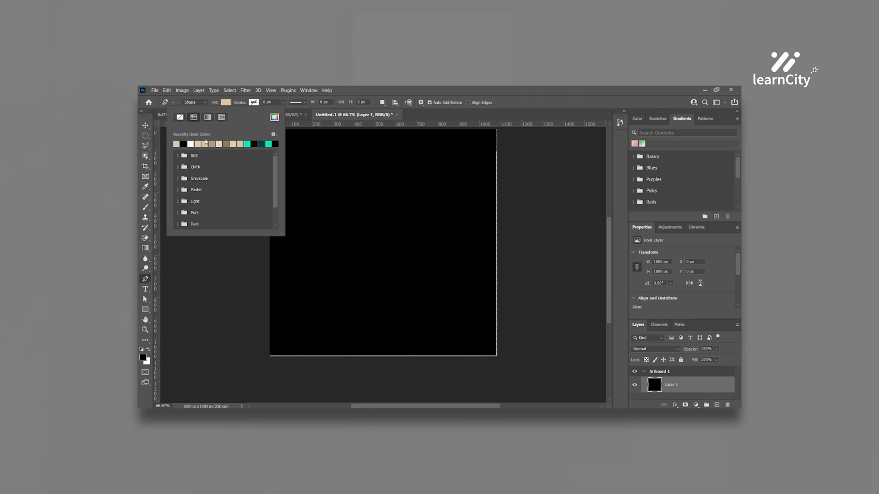
{"action": "left_click", "coordinate": [190, 144]}
{"action": "left_click", "coordinate": [145, 125]}
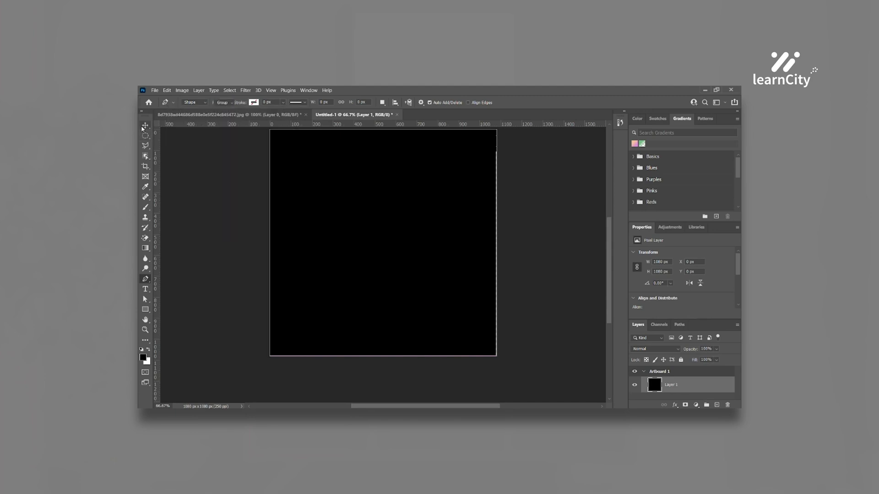
{"action": "key", "text": "p"}
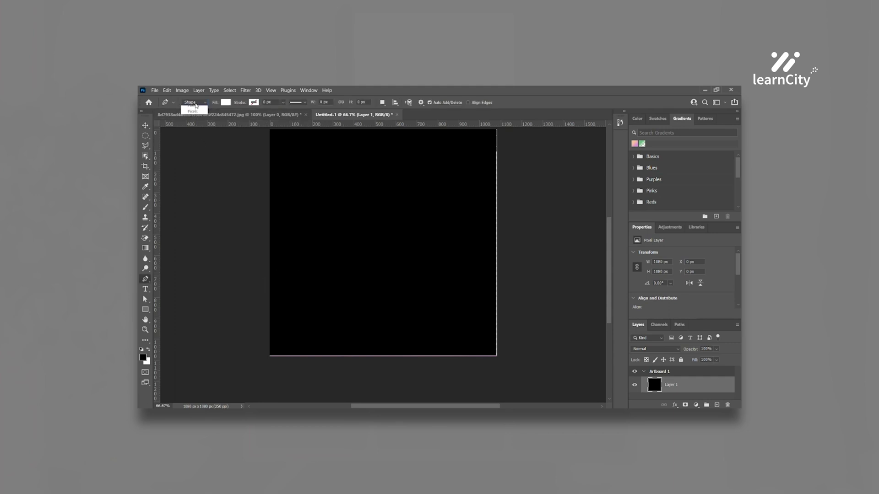
- Draw a closed, curved white shape about 750 by 584 px with four anchor points across the black canvas
{"action": "left_click", "coordinate": [301, 251]}
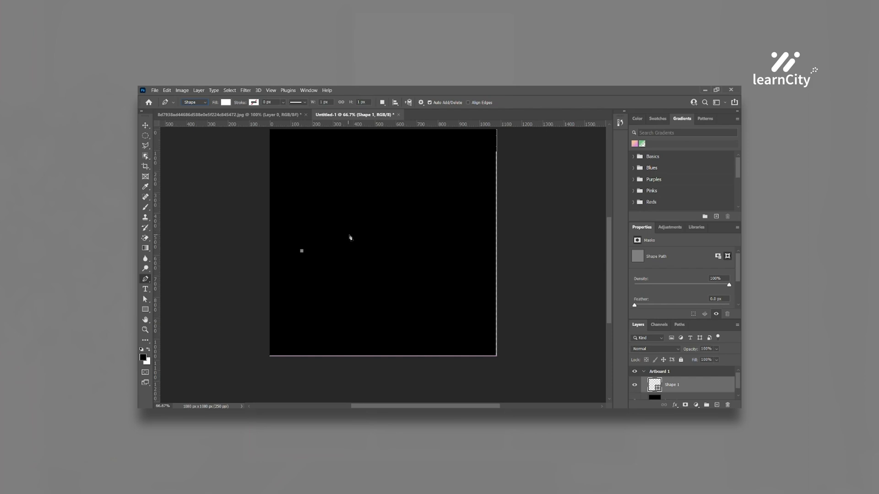
{"action": "left_click", "coordinate": [362, 230]}
{"action": "left_click_drag", "start_coordinate": [362, 230], "coordinate": [371, 197]}
{"action": "left_click_drag", "start_coordinate": [414, 166], "coordinate": [445, 177]}
{"action": "left_click_drag", "start_coordinate": [436, 268], "coordinate": [484, 250]}
{"action": "left_click_drag", "start_coordinate": [302, 250], "coordinate": [273, 199]}
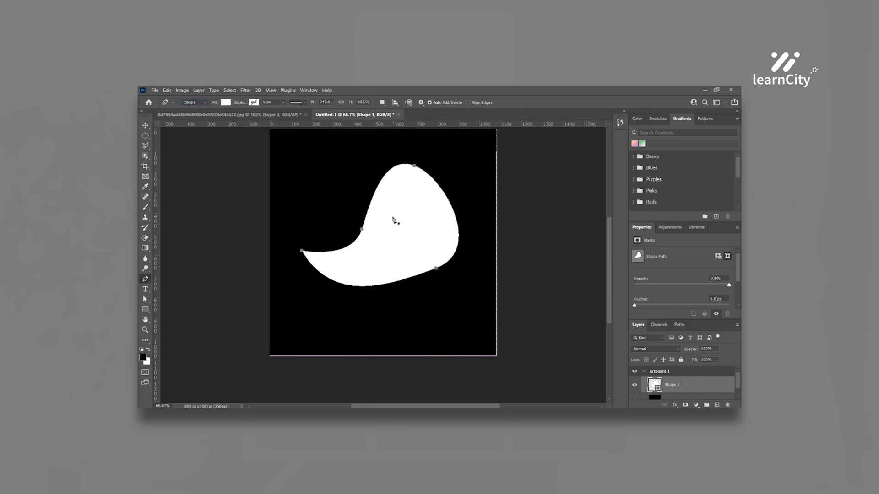
- Draw a small closed oval shape about 102 by 68 px above the tail of the white shape
{"action": "left_click", "coordinate": [324, 194]}
{"action": "mouse_move", "coordinate": [324, 194]}
{"action": "left_mouse_down"}
{"action": "mouse_move", "coordinate": [336, 193]}
{"action": "mouse_move", "coordinate": [316, 208]}
{"action": "left_mouse_up"}
{"action": "left_click", "coordinate": [324, 194]}
{"action": "left_click", "coordinate": [324, 194]}
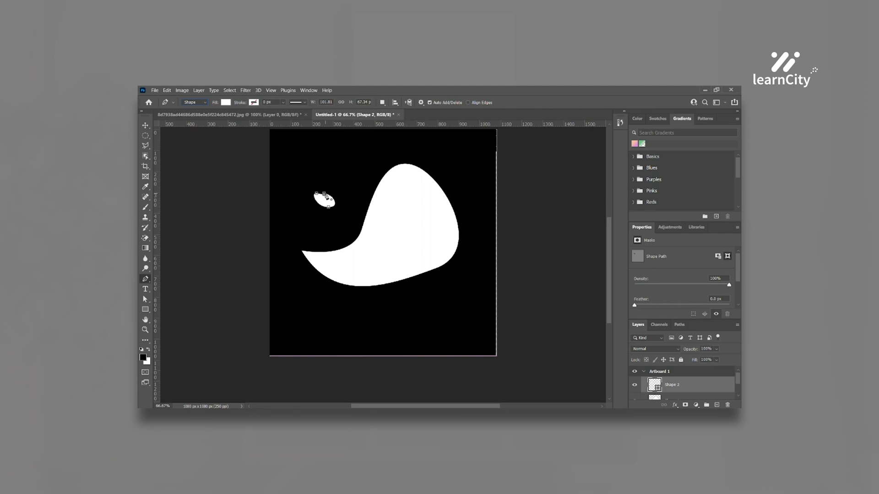
- Change the small oval's fill to black and move it onto the white shape as an eye
{"action": "left_click", "coordinate": [225, 102]}
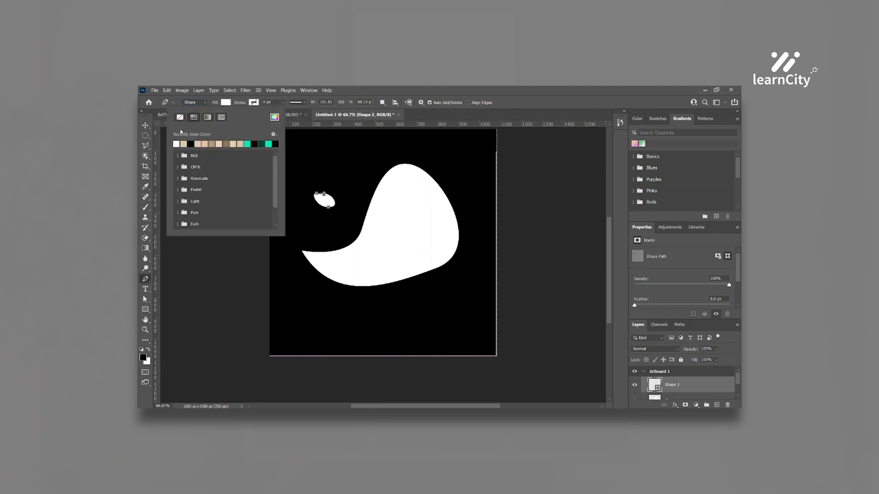
{"action": "left_click", "coordinate": [192, 145]}
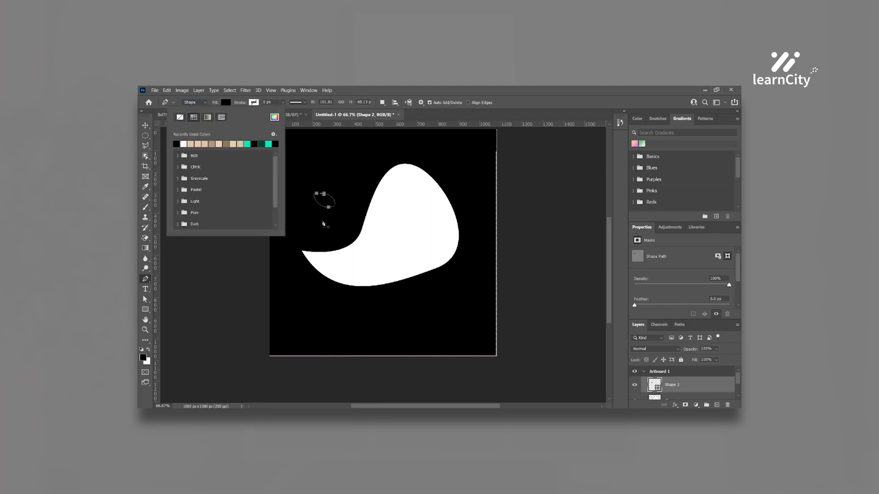
{"action": "key", "text": "v"}
{"action": "left_click_drag", "start_coordinate": [330, 206], "coordinate": [401, 223]}
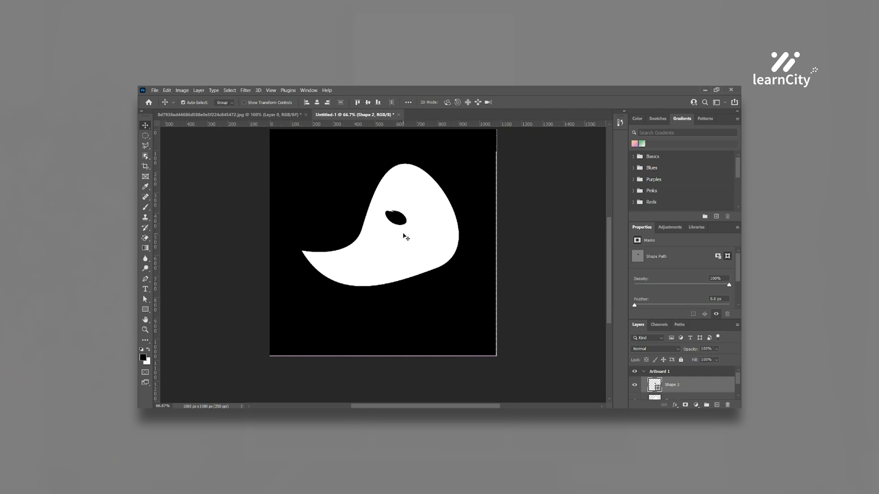
- Delete both drawn shapes and the black layer from the artboard
{"action": "left_click_drag", "start_coordinate": [538, 162], "coordinate": [321, 336]}
{"action": "key", "text": "Delete"}
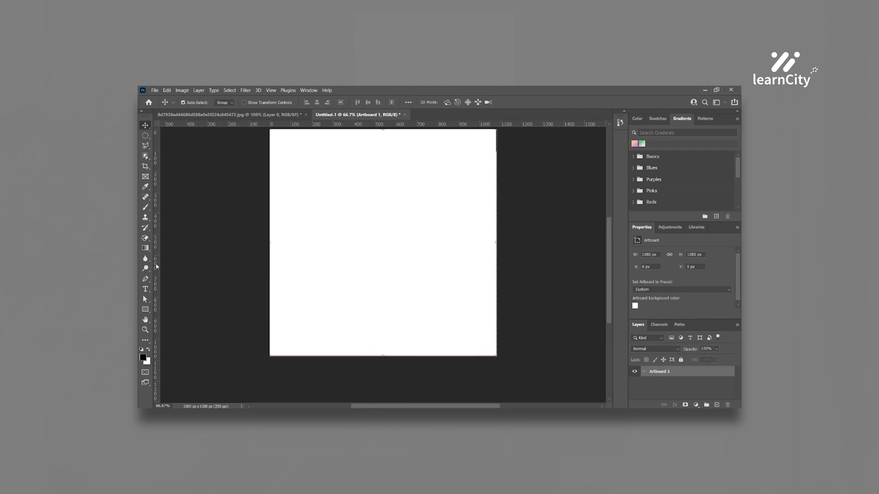
- Start a text layer in the artboard's upper-left area with the Type tool and set the text colour to red
{"action": "left_click", "coordinate": [145, 289]}
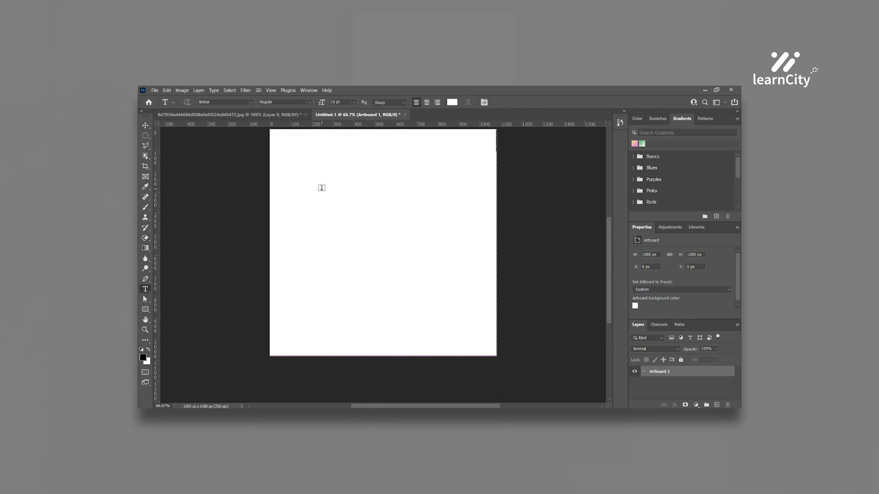
{"action": "left_click", "coordinate": [322, 187]}
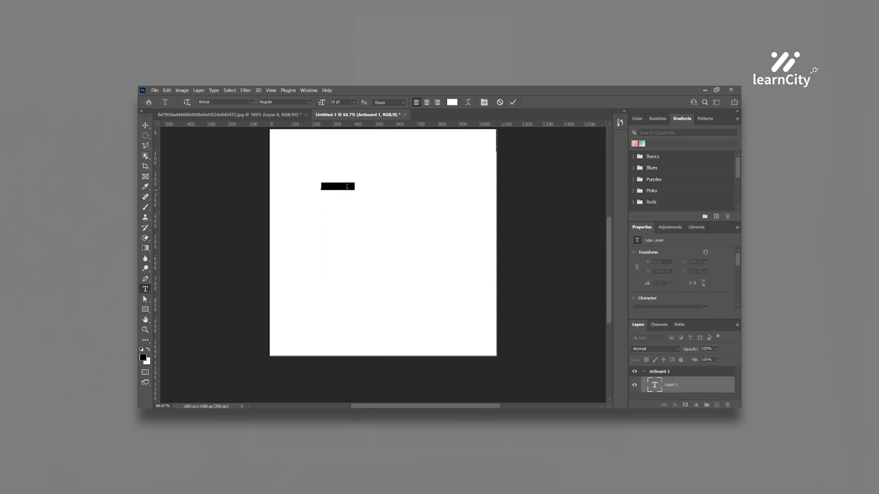
{"action": "left_click", "coordinate": [451, 103]}
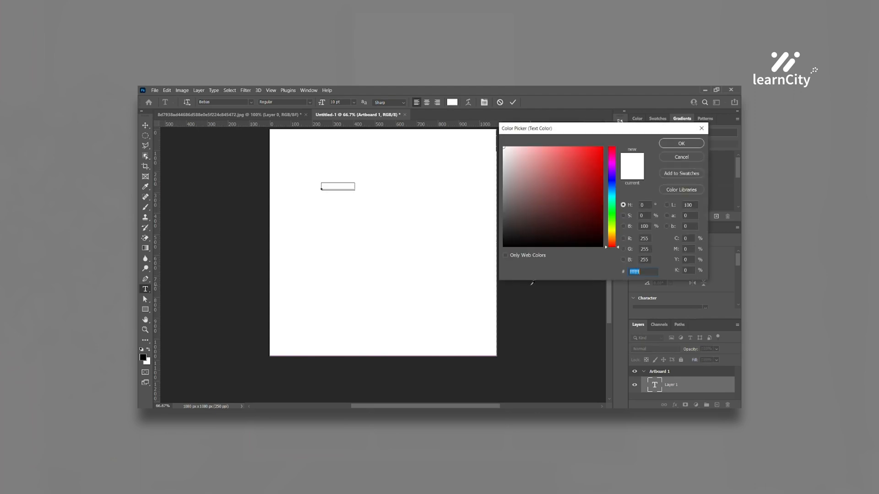
{"action": "type", "text": "e61717"}
{"action": "left_click", "coordinate": [692, 146]}
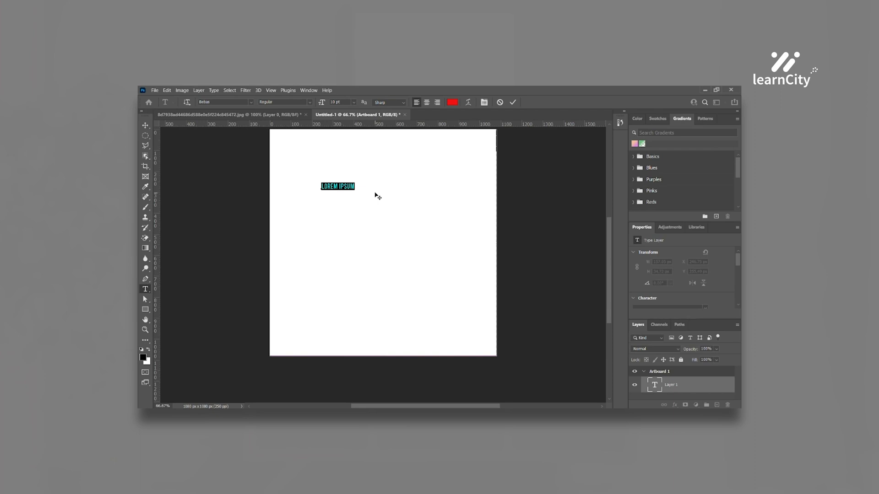
- Enter the text GRAPHICS DESIGN MASTERCLASS with each word on its own line
{"action": "type", "text": "GRAPHIC"}
{"action": "type", "text": "S "}
{"action": "type", "text": "DE"}
{"action": "type", "text": "SIGN "}
{"action": "type", "text": "M"}
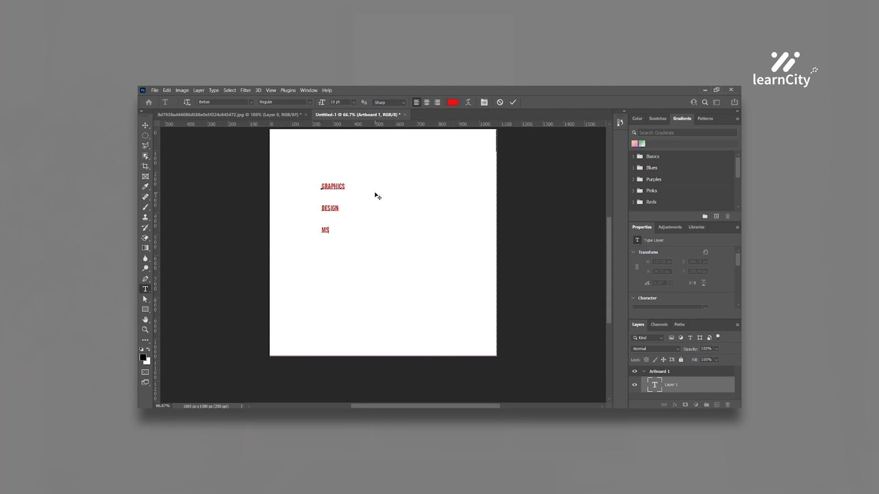
{"action": "type", "text": "ASTERCLASS"}
- Set the leading of all three text lines to 11 pt in the character settings
{"action": "key", "text": "ctrl"}
{"action": "key", "text": "ctrl+a"}
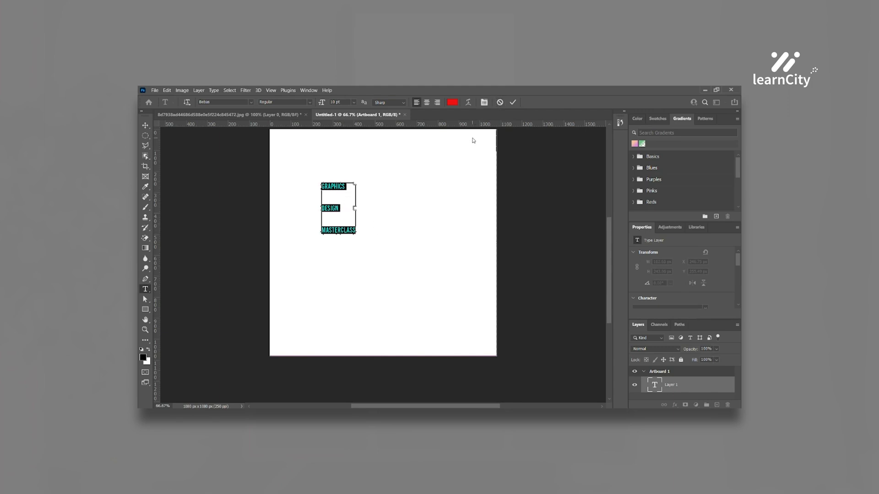
{"action": "left_click", "coordinate": [484, 102]}
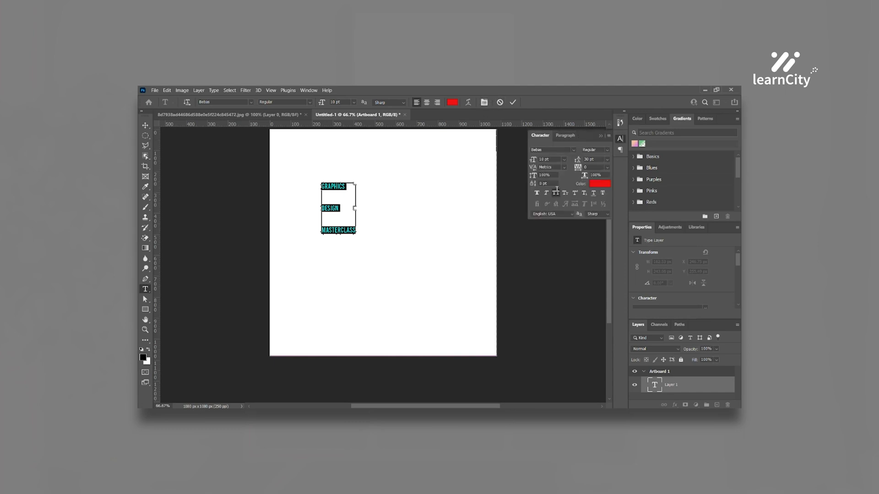
{"action": "left_click", "coordinate": [607, 160]}
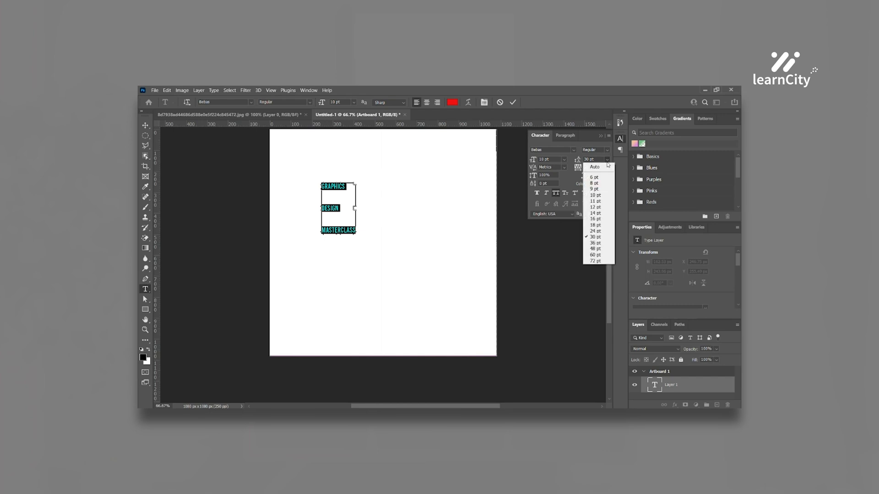
{"action": "left_click", "coordinate": [608, 202]}
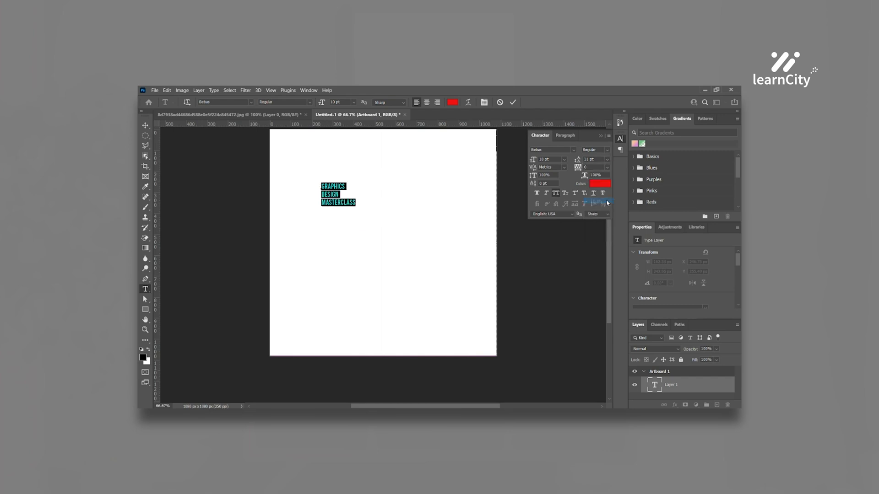
- Try a tracking of 200 on the selected text and return it to 0
{"action": "left_click", "coordinate": [608, 169]}
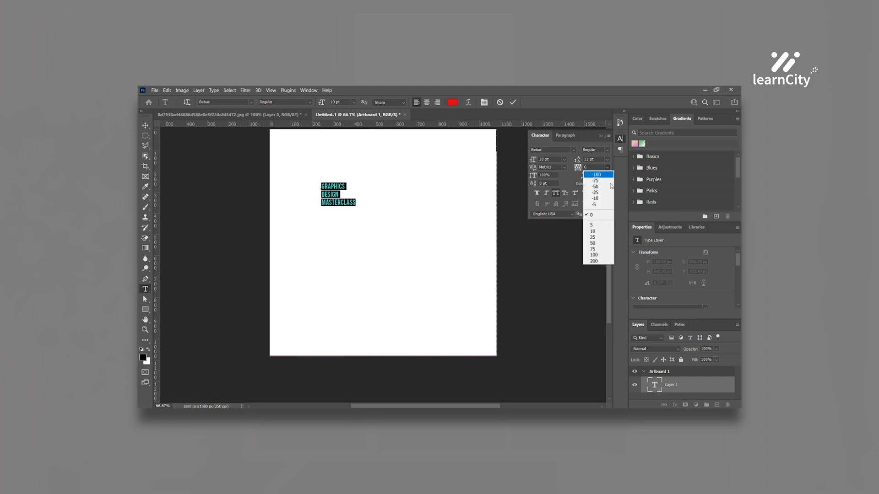
{"action": "left_click", "coordinate": [602, 261]}
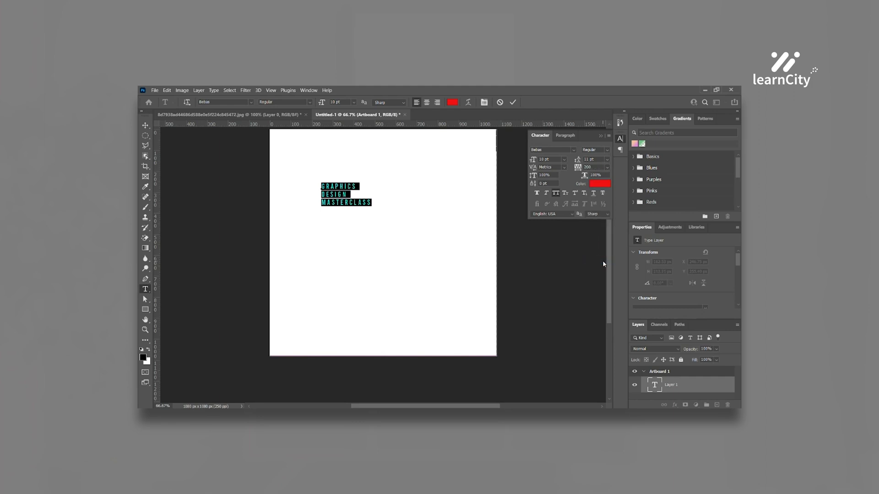
{"action": "left_click", "coordinate": [609, 169]}
{"action": "left_click", "coordinate": [597, 214]}
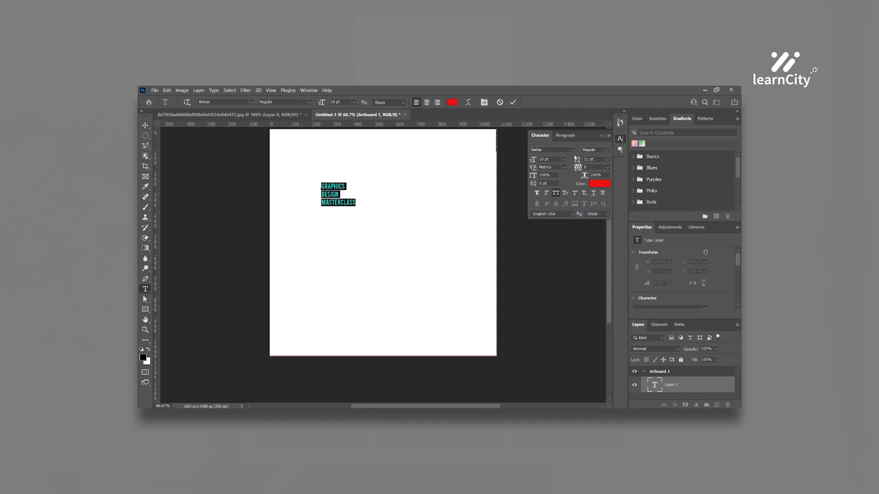
- Preview other fonts without changing the typeface, and set the selected text to 30 pt with Auto leading
{"action": "left_click", "coordinate": [573, 151]}
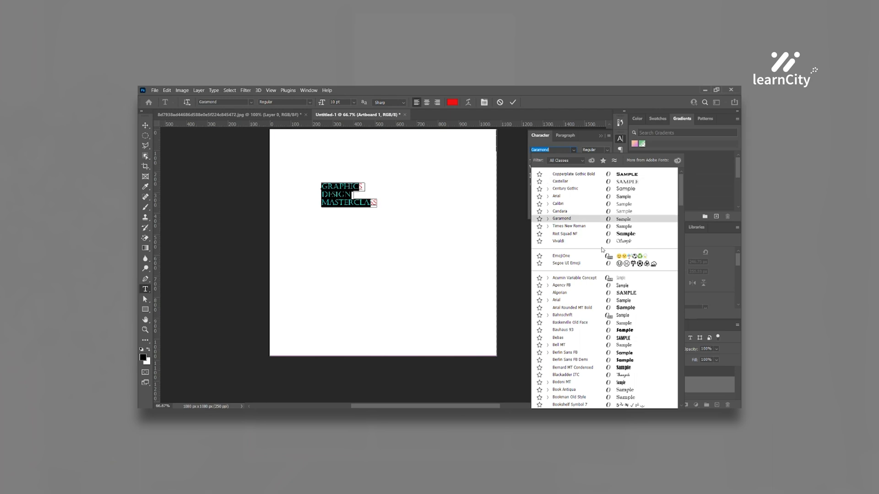
{"action": "left_click", "coordinate": [576, 148]}
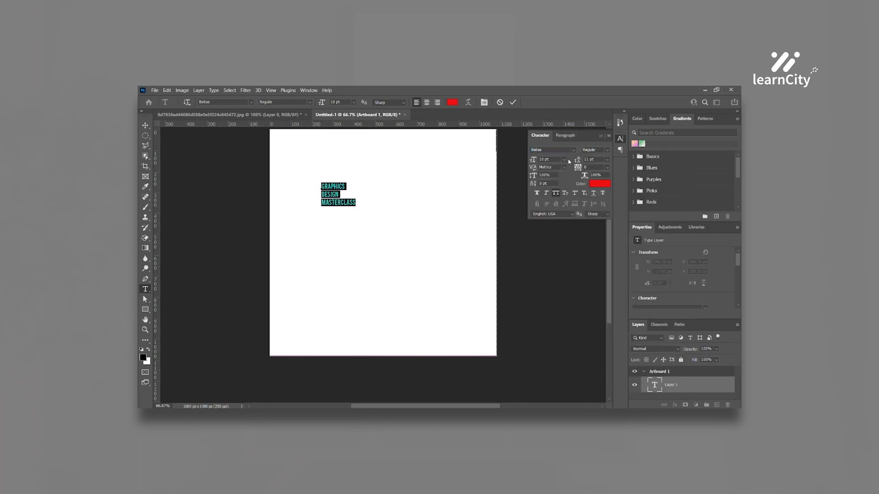
{"action": "left_click", "coordinate": [565, 160]}
{"action": "left_click", "coordinate": [555, 238]}
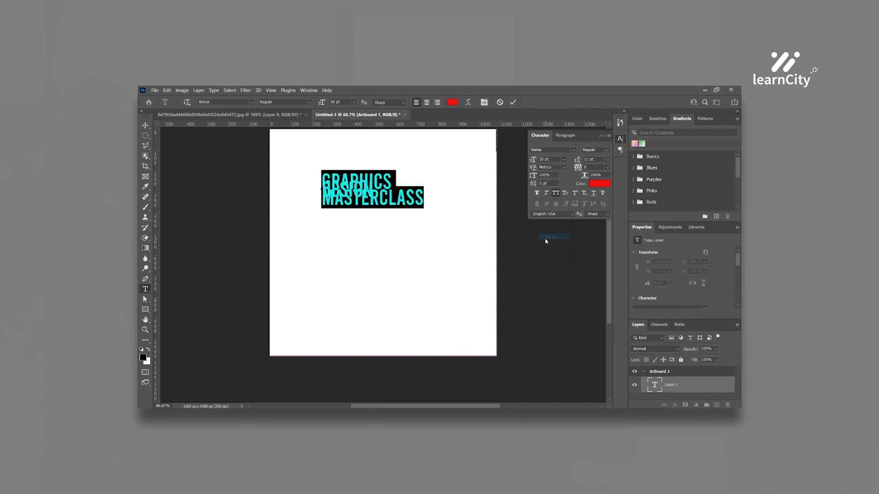
{"action": "left_click", "coordinate": [607, 161]}
{"action": "left_click", "coordinate": [609, 169]}
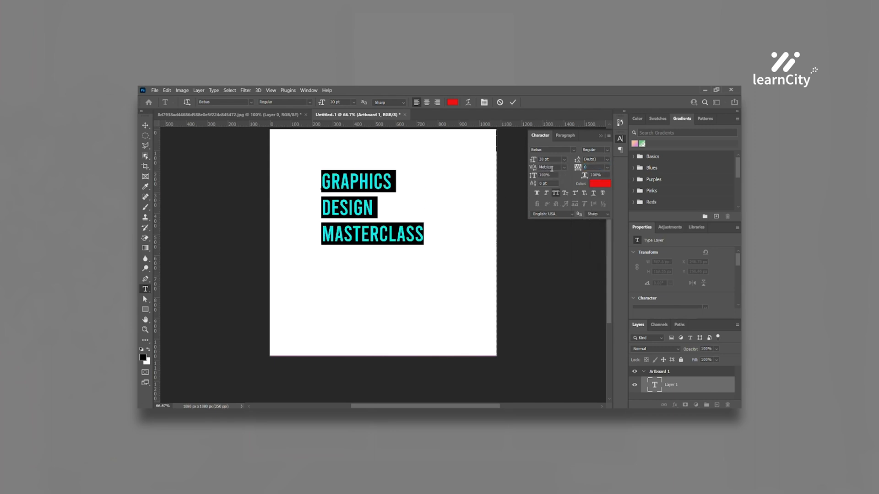
- Try underline and another character style on the selected text, switch them off again, and set the leading to 30 pt
{"action": "left_click", "coordinate": [551, 193]}
{"action": "left_click", "coordinate": [550, 194]}
{"action": "left_click", "coordinate": [594, 194]}
{"action": "left_click", "coordinate": [594, 194]}
{"action": "left_click", "coordinate": [607, 160]}
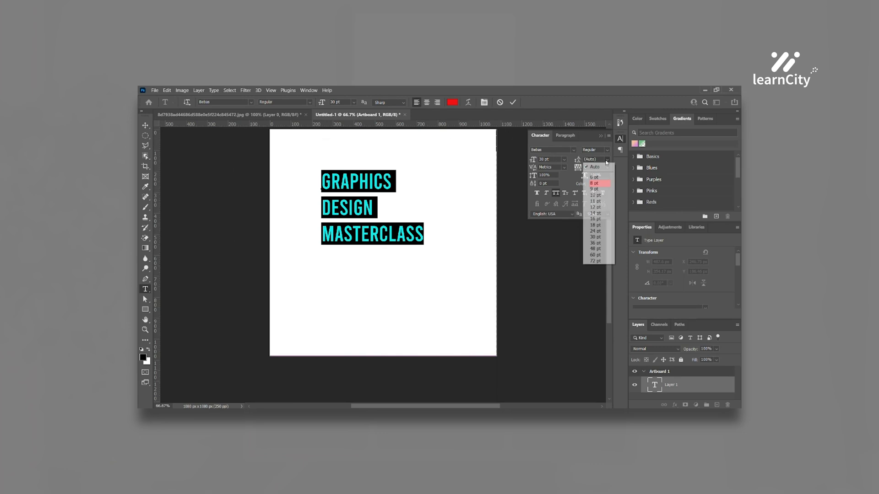
{"action": "left_click", "coordinate": [596, 238]}
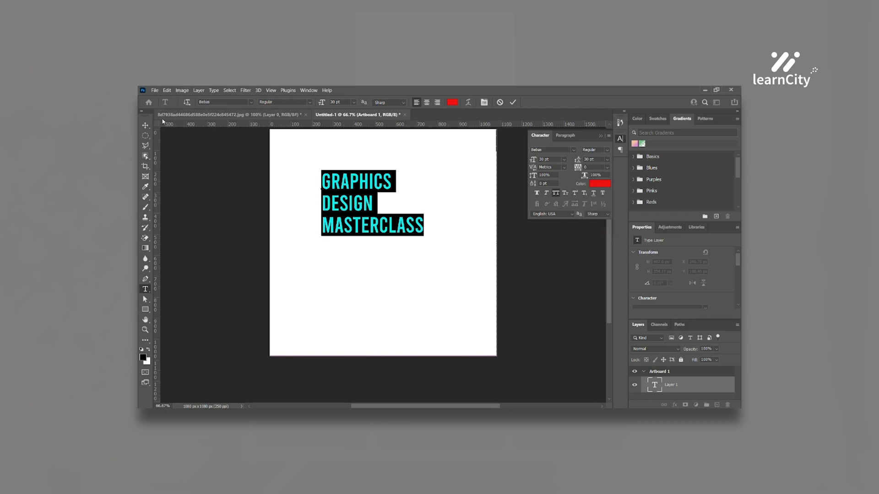
- Move the three-line text block towards the artboard's upper-left corner and delete its layer
{"action": "left_click", "coordinate": [145, 126]}
{"action": "left_click_drag", "start_coordinate": [339, 203], "coordinate": [307, 182]}
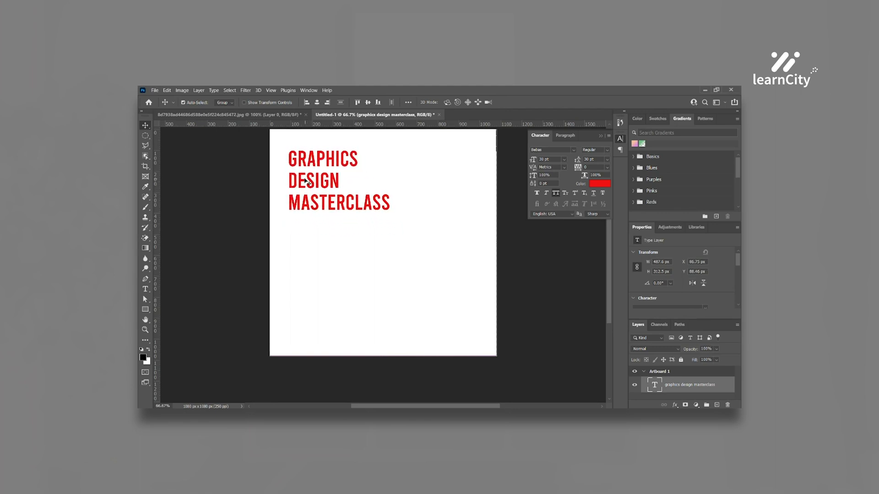
{"action": "key", "text": "Delete"}
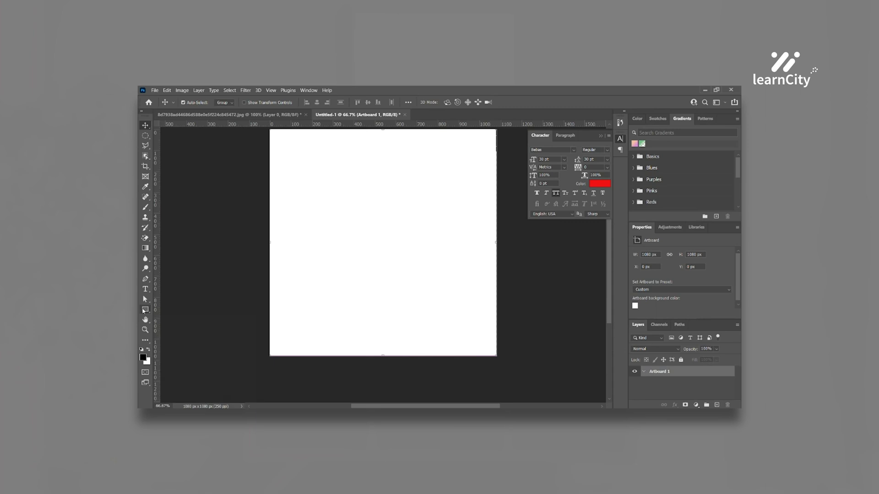
- Draw a circle about 576 px across around the middle of the artboard with the Ellipse tool and fill it brown
{"action": "left_click_drag", "start_coordinate": [150, 317], "coordinate": [170, 315]}
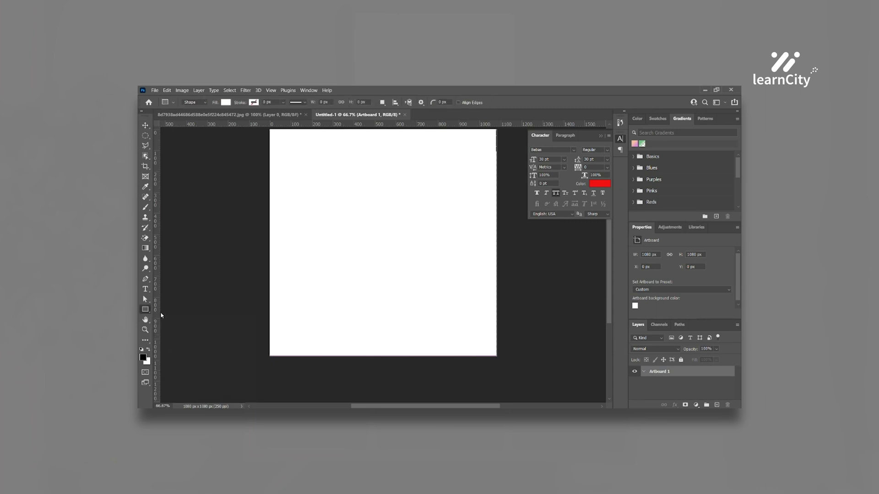
{"action": "left_click", "coordinate": [149, 309], "text": "alt"}
{"action": "left_click_drag", "start_coordinate": [322, 174], "coordinate": [442, 334]}
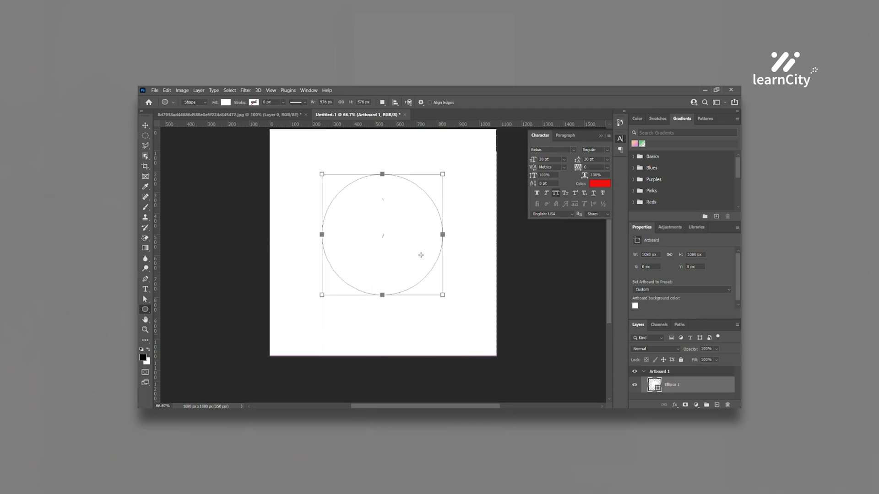
{"action": "left_click", "coordinate": [226, 103]}
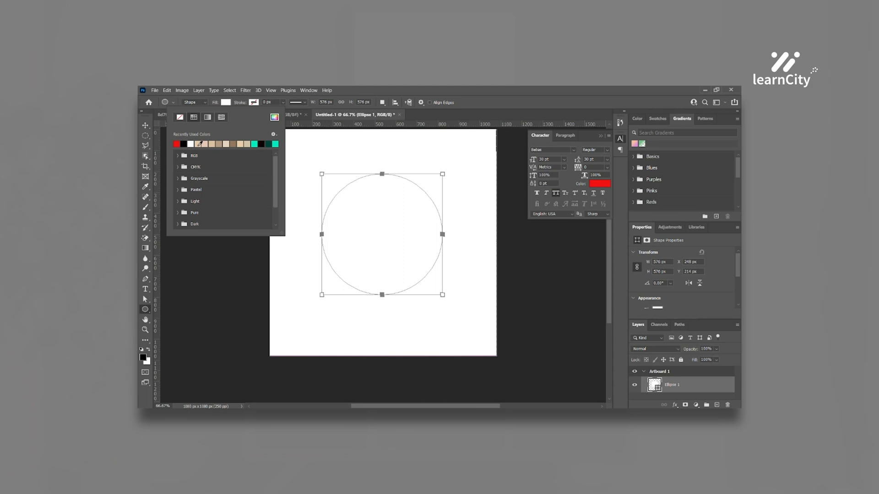
{"action": "left_click", "coordinate": [234, 143]}
- Give the circle a solid stroke about 24.51 px wide
{"action": "left_click", "coordinate": [284, 103]}
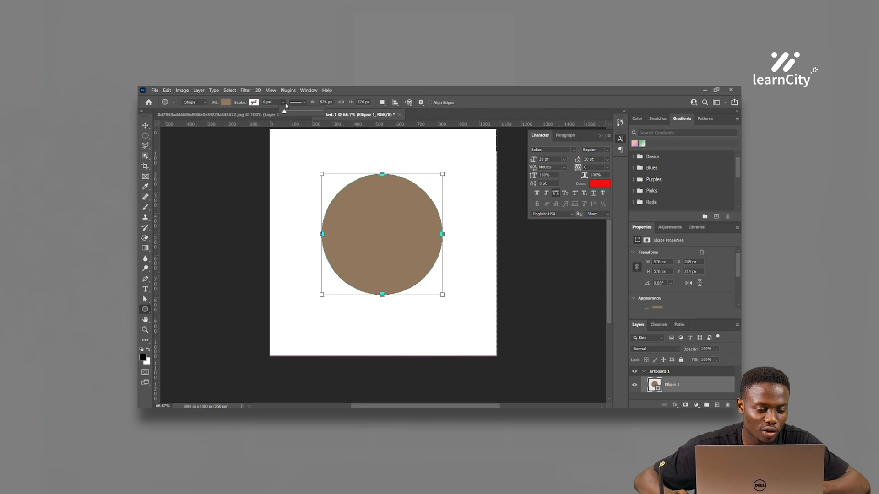
{"action": "left_click_drag", "start_coordinate": [290, 113], "coordinate": [298, 111]}
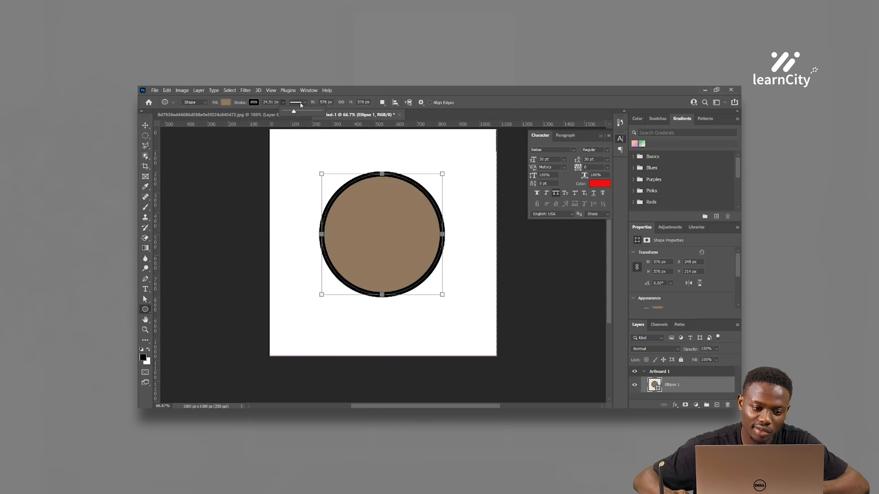
{"action": "left_click", "coordinate": [301, 103]}
{"action": "left_click", "coordinate": [299, 104]}
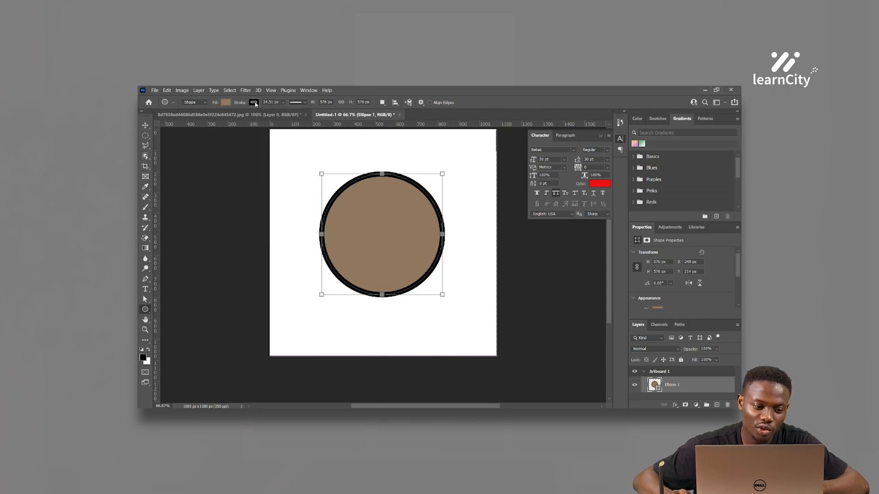
- Try several recent colours on the circle's stroke, such as red, and set the stroke to turquoise
{"action": "left_click", "coordinate": [254, 102]}
{"action": "left_click", "coordinate": [211, 144]}
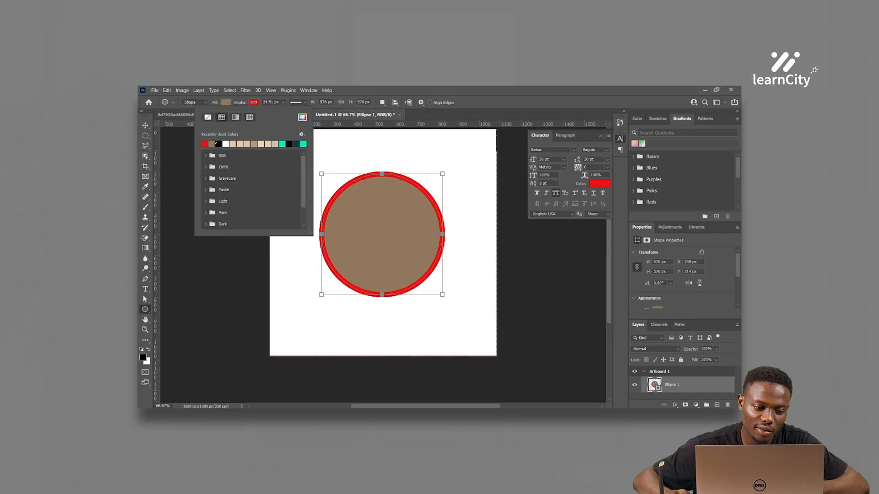
{"action": "left_click", "coordinate": [284, 144]}
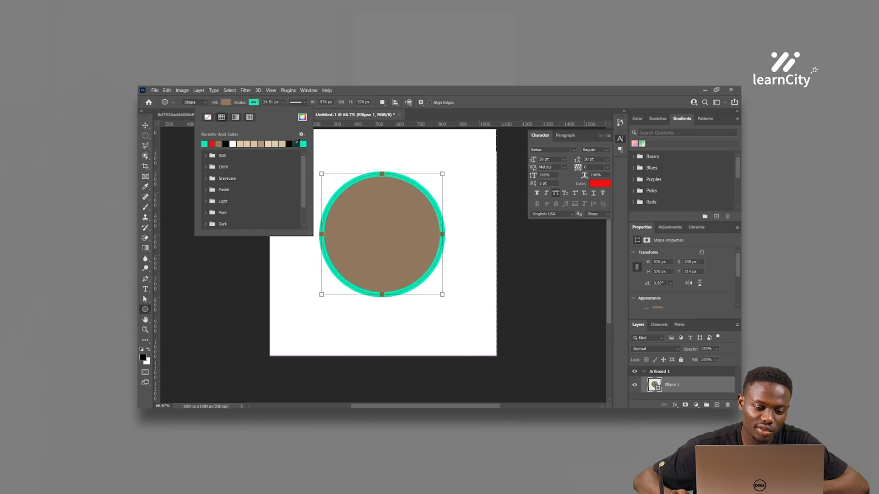
{"action": "left_click", "coordinate": [296, 144]}
{"action": "left_click", "coordinate": [303, 143]}
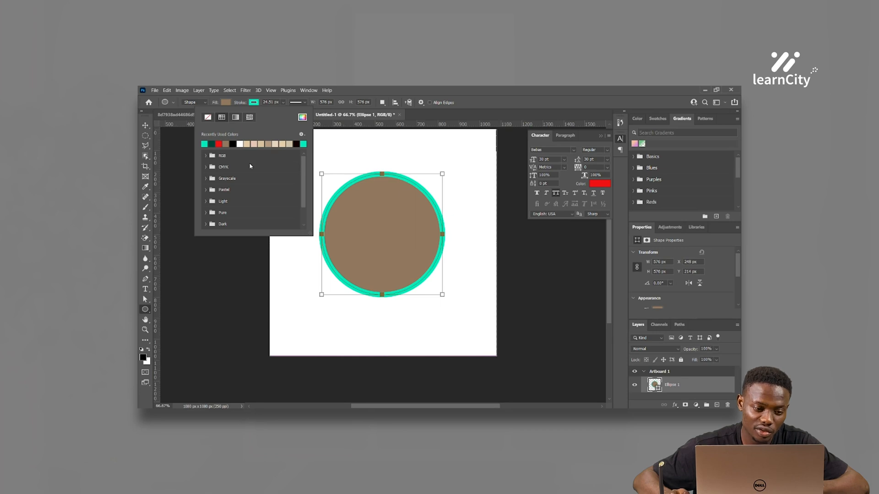
{"action": "left_click", "coordinate": [226, 102]}
{"action": "left_click", "coordinate": [226, 103]}
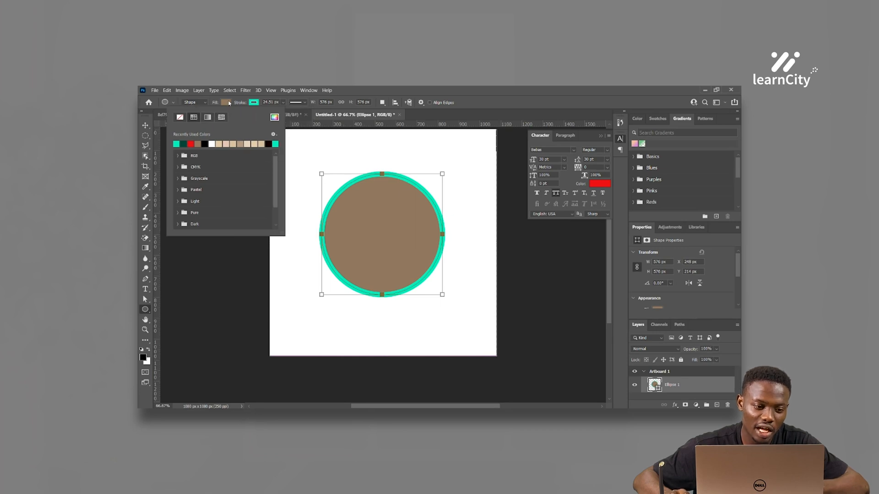
{"action": "left_click", "coordinate": [255, 102]}
{"action": "left_click", "coordinate": [255, 102]}
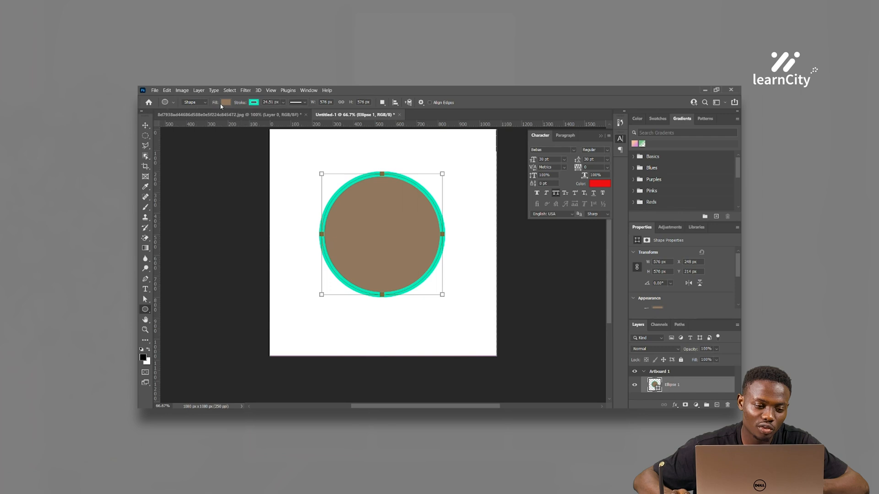
{"action": "left_click", "coordinate": [223, 104]}
{"action": "left_click", "coordinate": [254, 102]}
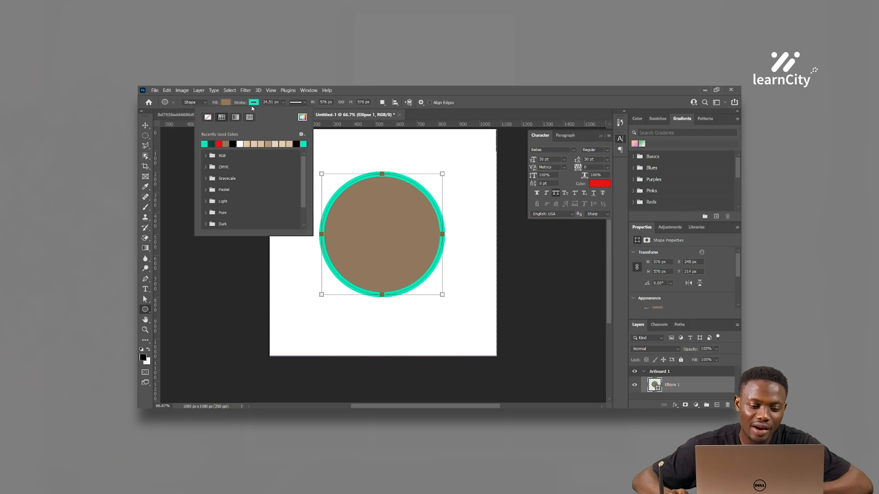
- Move the circle into the artboard's upper-left corner, partly beyond its edges
{"action": "key", "text": "v"}
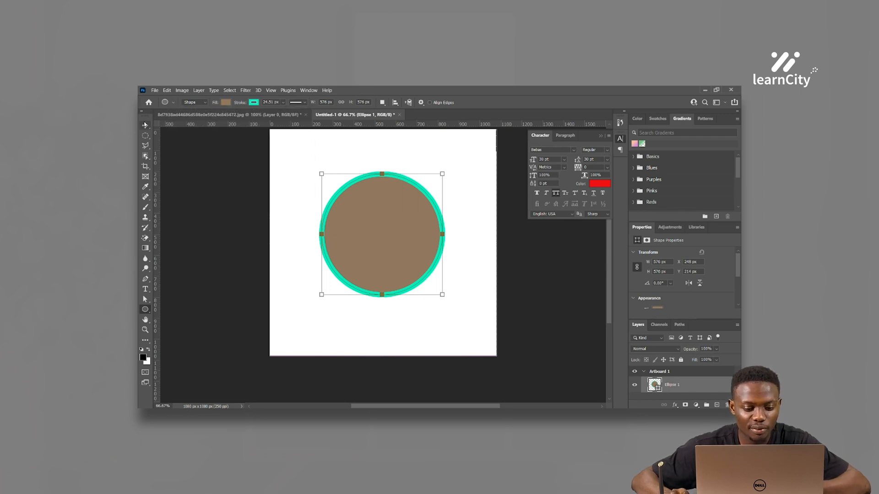
{"action": "left_click", "coordinate": [371, 221]}
{"action": "left_click_drag", "start_coordinate": [371, 221], "coordinate": [286, 138]}
- Draw a rectangle about 572 by 892 px and move it to the artboard's lower-left area below the circle
{"action": "left_click_drag", "start_coordinate": [146, 309], "coordinate": [178, 307]}
{"action": "left_click_drag", "start_coordinate": [401, 181], "coordinate": [521, 367]}
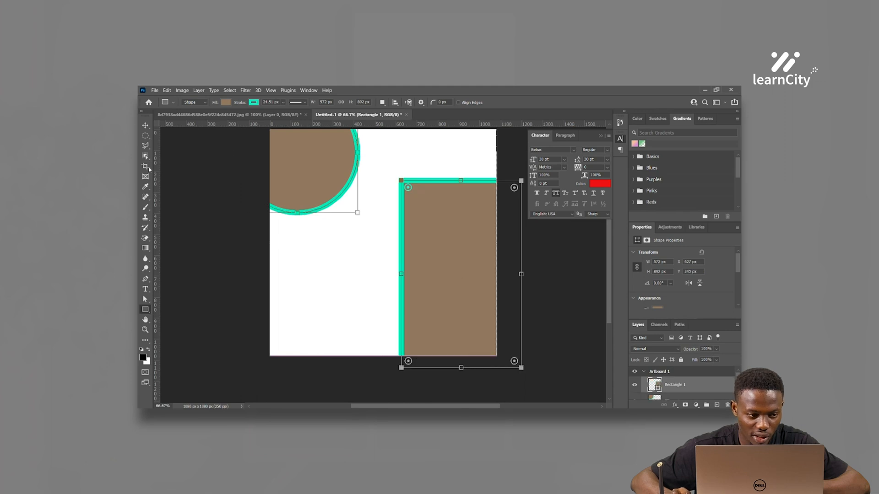
{"action": "left_click", "coordinate": [145, 125]}
{"action": "mouse_move", "coordinate": [415, 259]}
{"action": "left_mouse_down"}
{"action": "mouse_move", "coordinate": [415, 210]}
{"action": "mouse_move", "coordinate": [328, 197]}
{"action": "mouse_move", "coordinate": [300, 289]}
{"action": "mouse_move", "coordinate": [276, 291]}
{"action": "mouse_move", "coordinate": [300, 302]}
{"action": "mouse_move", "coordinate": [288, 288]}
{"action": "left_mouse_up"}
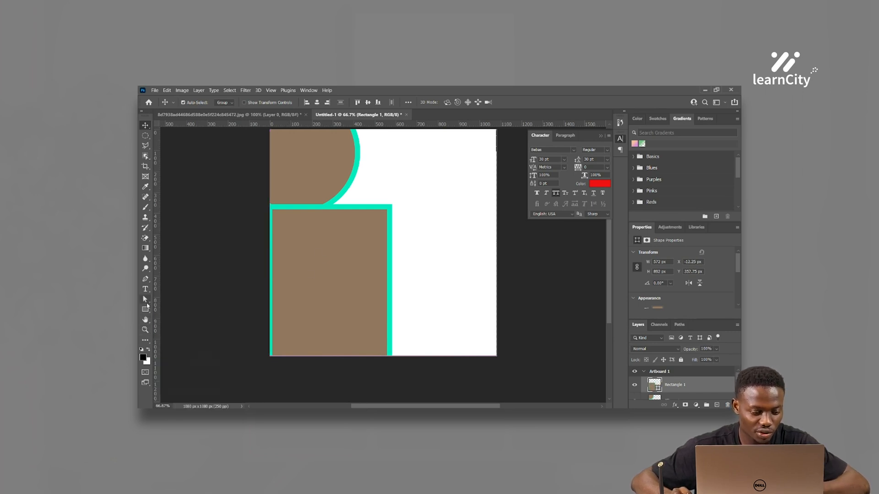
- Draw a Buffalo Thorn Tree custom shape about 402 px square at the artboard's right edge
{"action": "left_click_drag", "start_coordinate": [145, 312], "coordinate": [222, 328]}
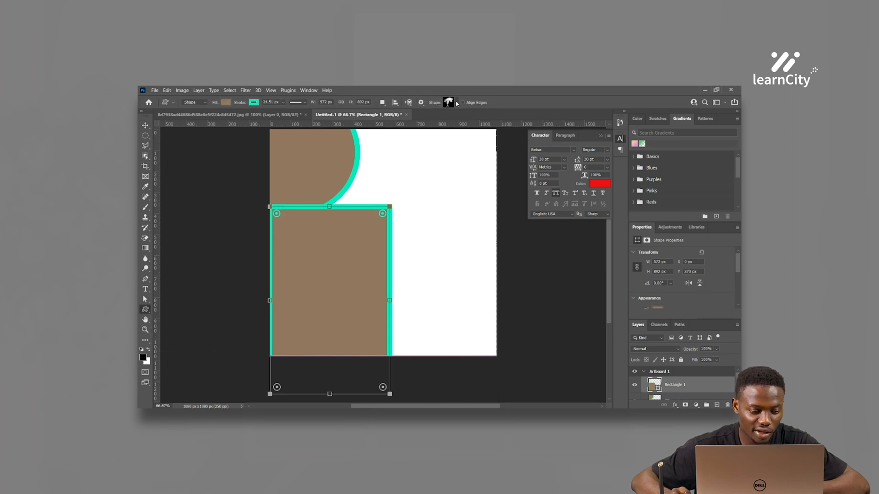
{"action": "right_click", "coordinate": [148, 311]}
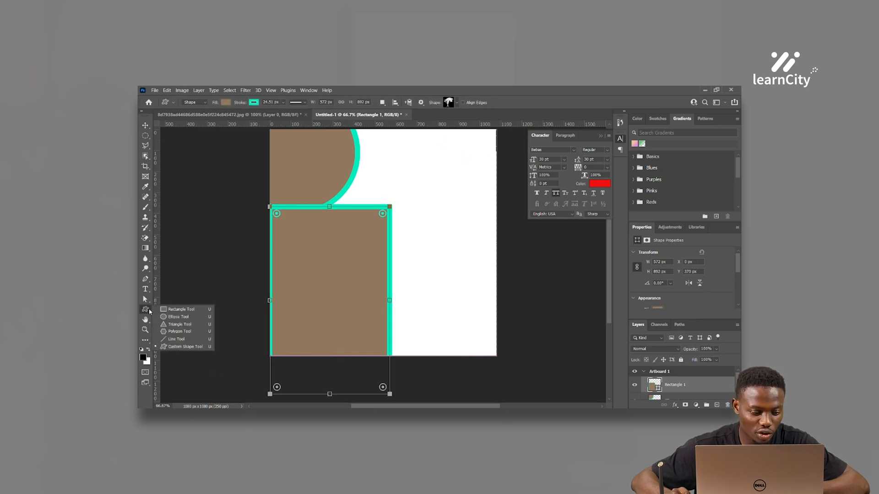
{"action": "left_click", "coordinate": [187, 350]}
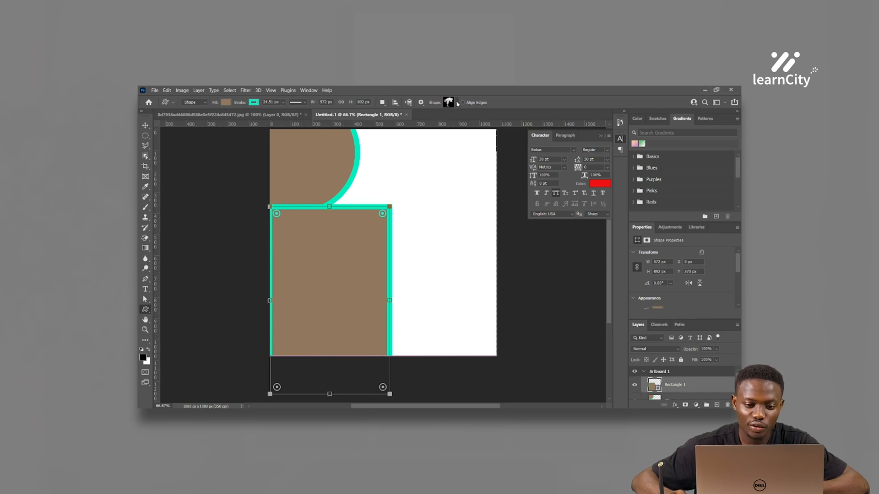
{"action": "left_click", "coordinate": [457, 104]}
{"action": "left_click", "coordinate": [408, 120]}
{"action": "left_click", "coordinate": [424, 163]}
{"action": "left_click_drag", "start_coordinate": [421, 186], "coordinate": [505, 398]}
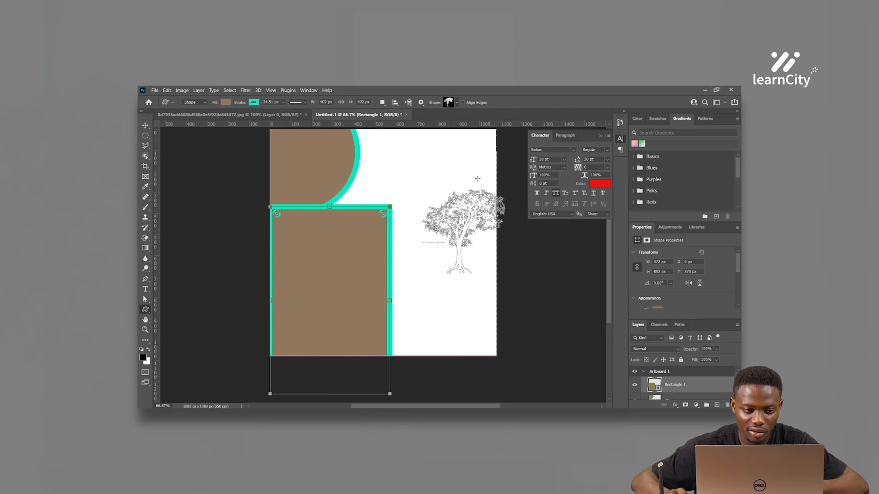
- Set the tree shape's fill to black and check its stroke colour options
{"action": "left_click", "coordinate": [226, 103]}
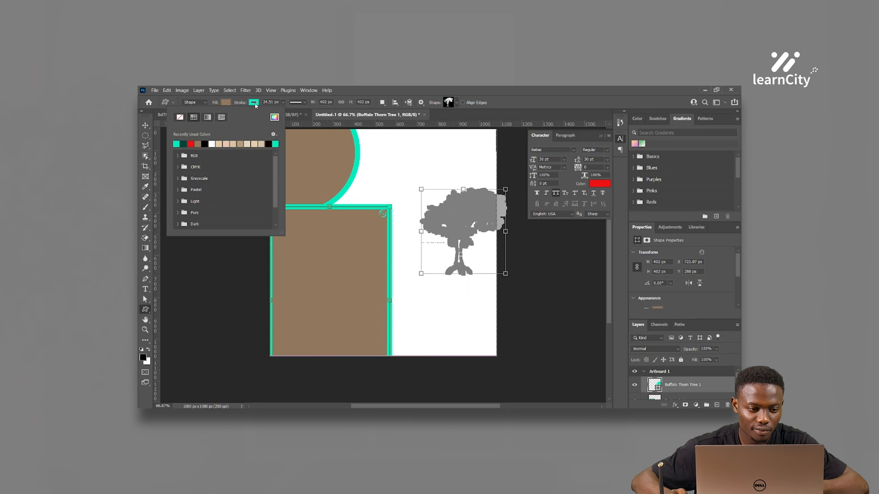
{"action": "left_click", "coordinate": [226, 103]}
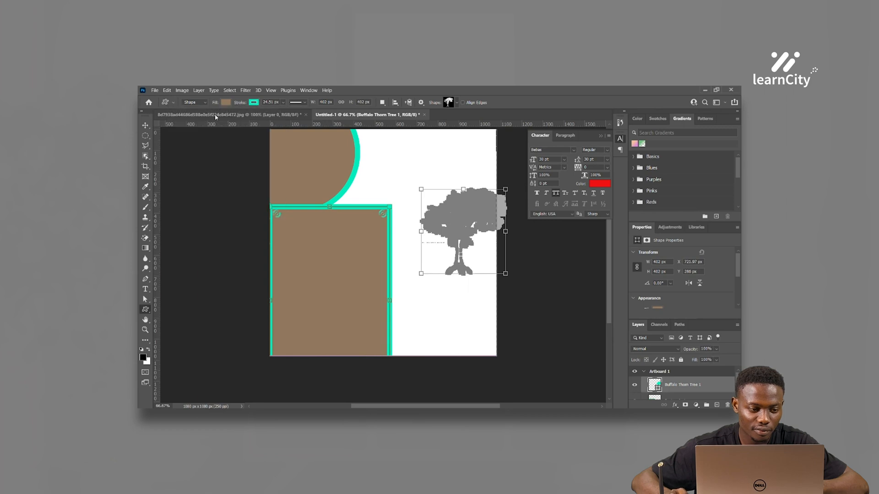
{"action": "left_click", "coordinate": [257, 105]}
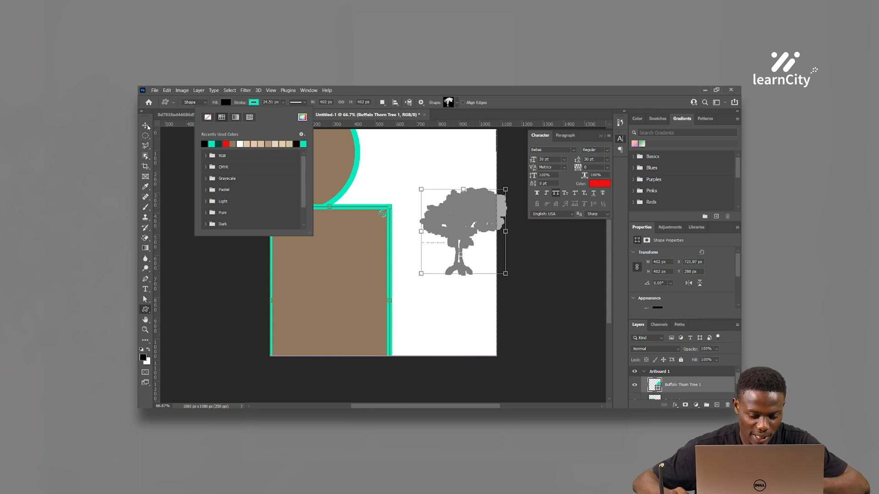
{"action": "left_click", "coordinate": [300, 351]}
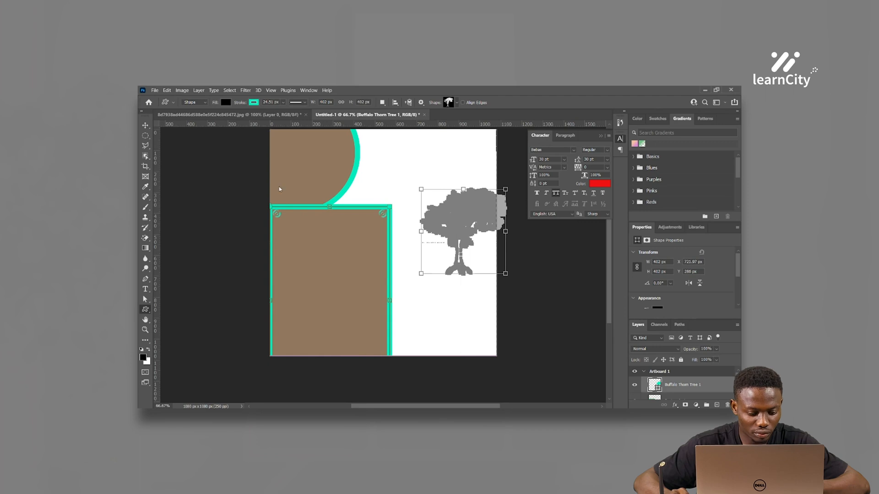
- Browse the Custom Shape presets, looking past the Leaf Trees group to the Wild Animals and Boats groups
{"action": "key", "text": "v"}
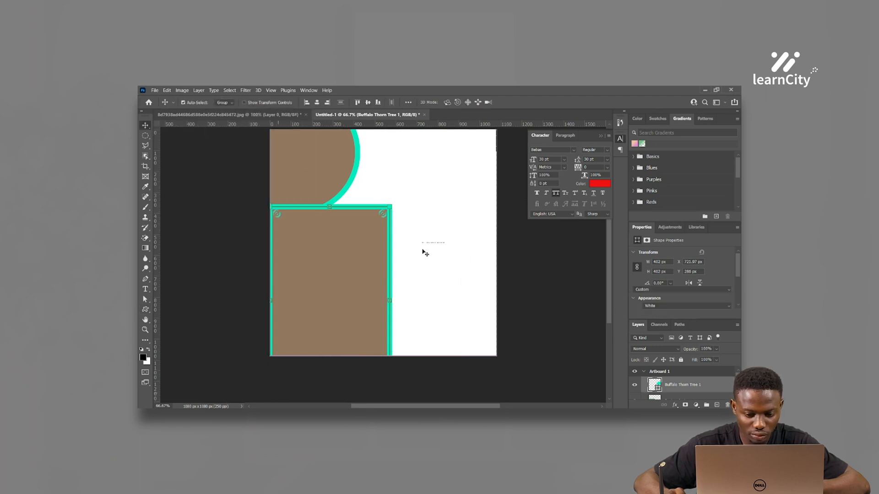
{"action": "left_click", "coordinate": [430, 243]}
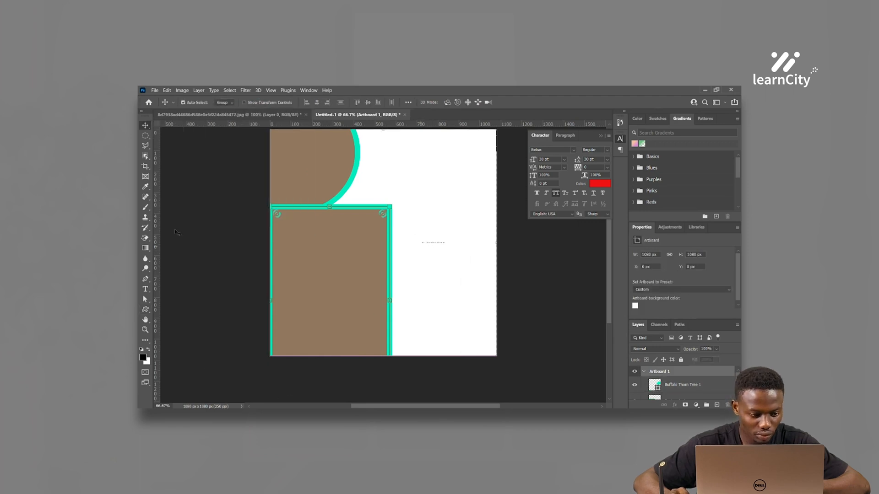
{"action": "left_click", "coordinate": [146, 311]}
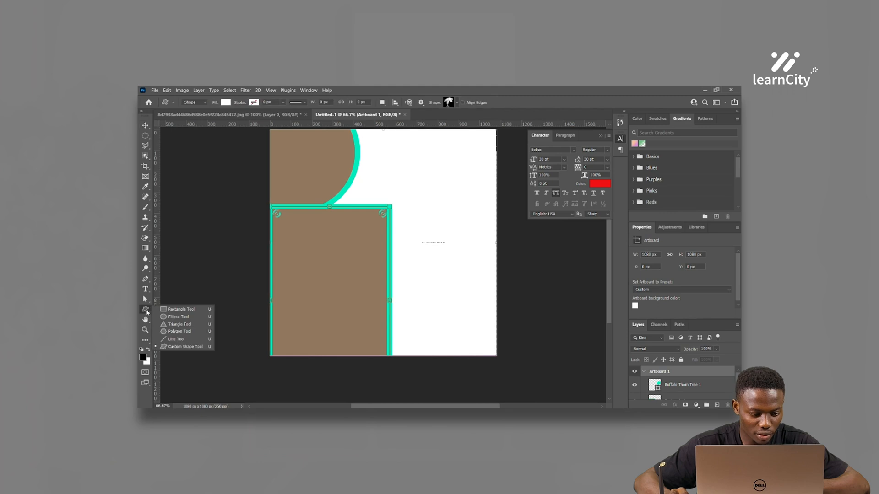
{"action": "left_click", "coordinate": [179, 347]}
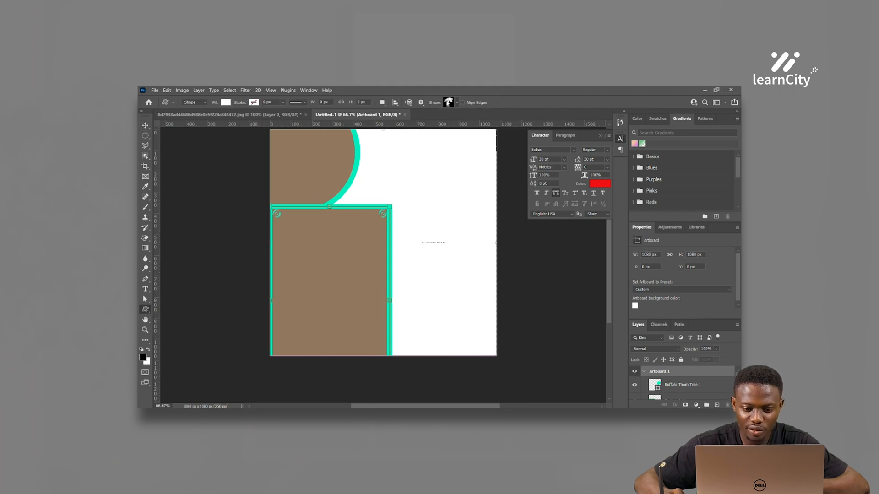
{"action": "left_click", "coordinate": [454, 105]}
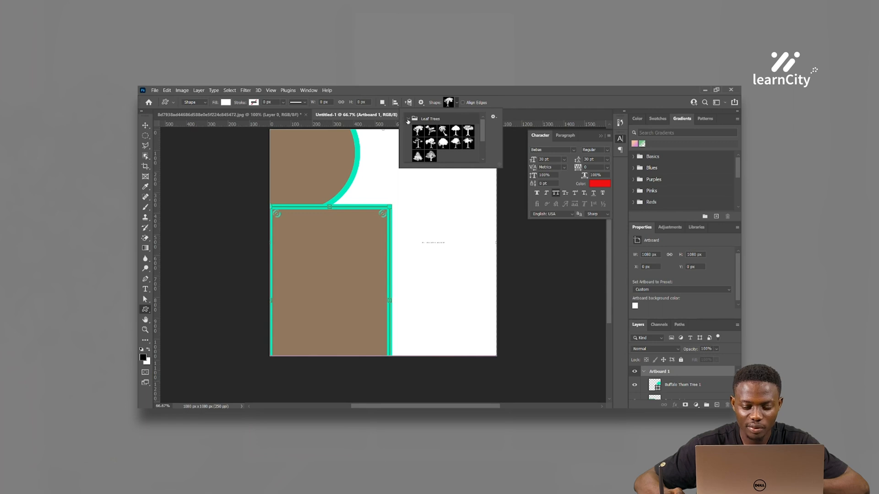
{"action": "scroll", "coordinate": [426, 144], "scroll_direction": "down", "scroll_amount": 3}
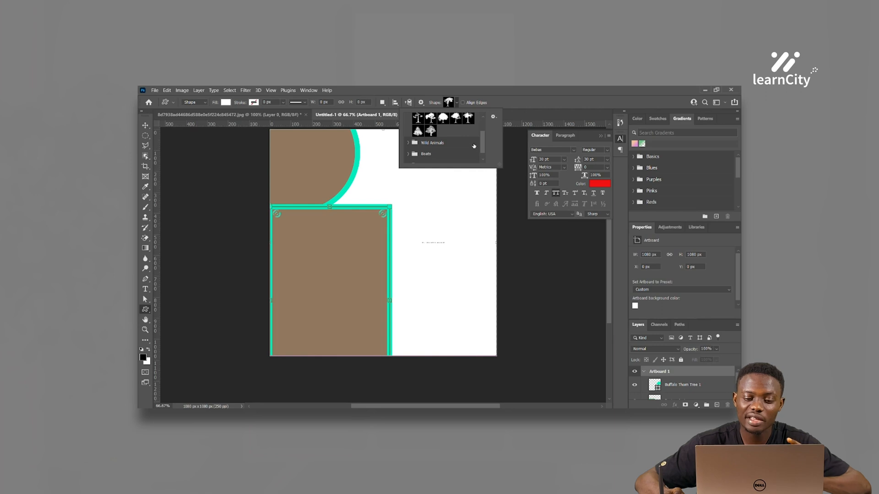
{"action": "scroll", "coordinate": [488, 145], "scroll_direction": "down", "scroll_amount": 1}
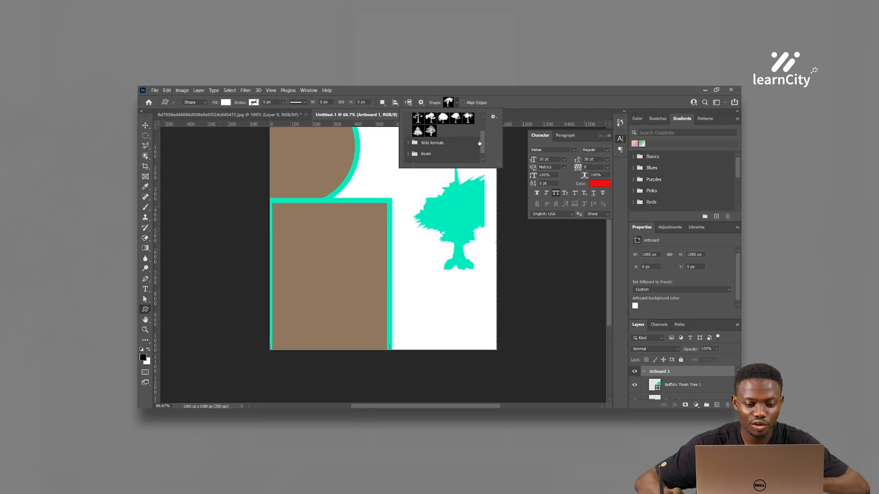
- Select the circle, rectangle and tree shapes on the artboard together and delete them
{"action": "left_click", "coordinate": [146, 125]}
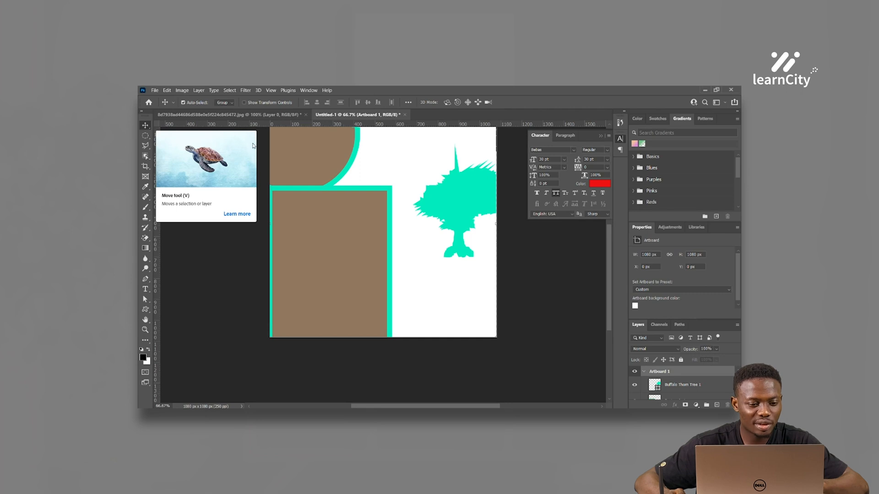
{"action": "left_click_drag", "start_coordinate": [270, 144], "coordinate": [461, 320]}
{"action": "key", "text": "Delete"}
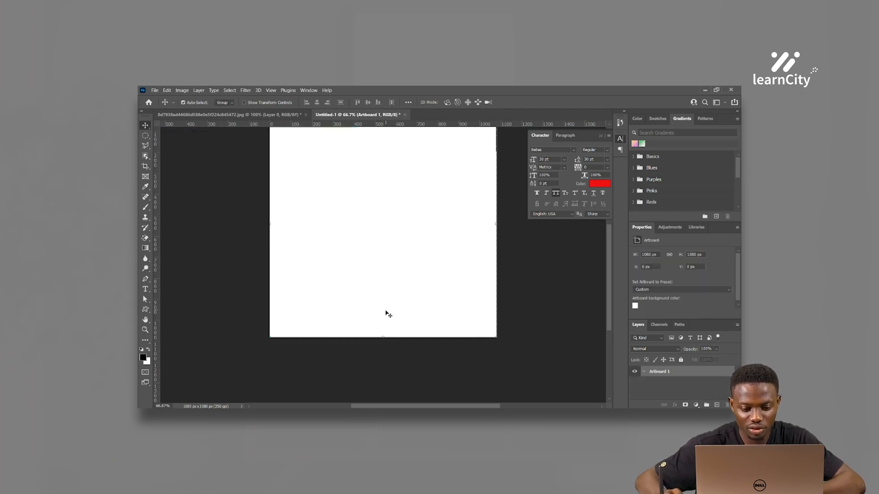
{"action": "scroll", "coordinate": [384, 321], "scroll_direction": "up", "scroll_amount": 2}
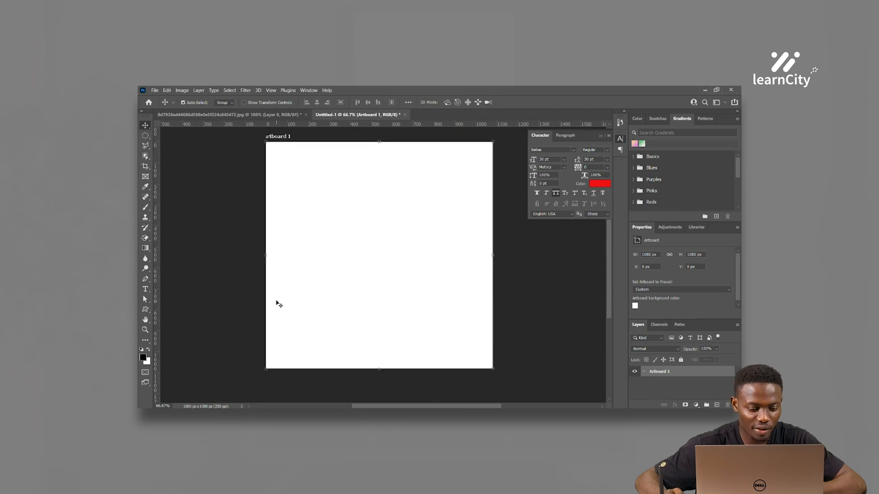
{"action": "left_click", "coordinate": [237, 267]}
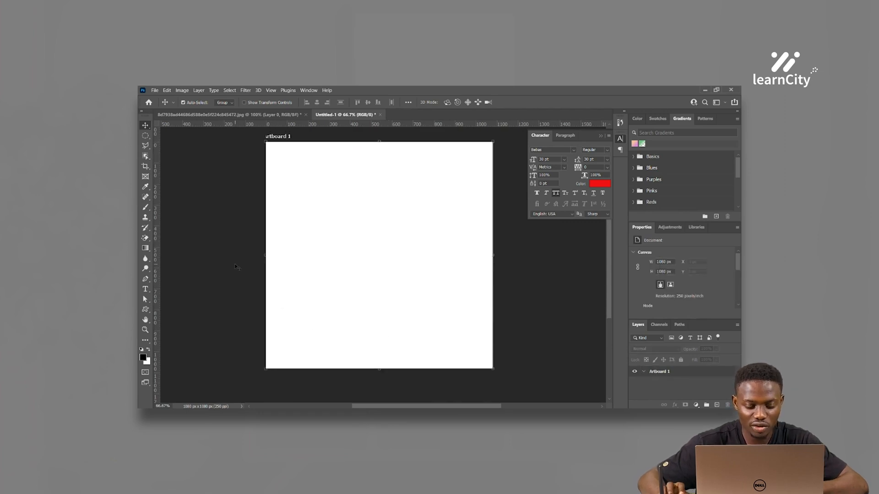
- Draw a circle about 225 px in diameter in the artboard's lower-left area with the Ellipse tool
{"action": "left_click", "coordinate": [145, 311]}
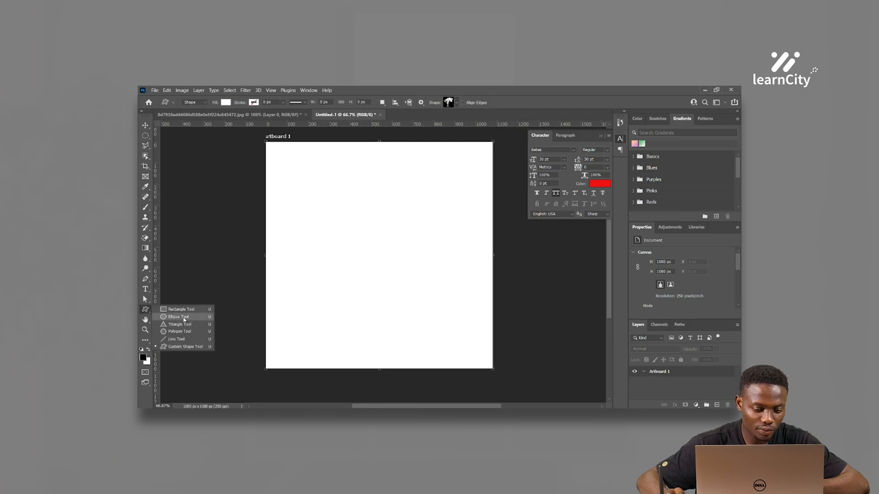
{"action": "left_click", "coordinate": [182, 316]}
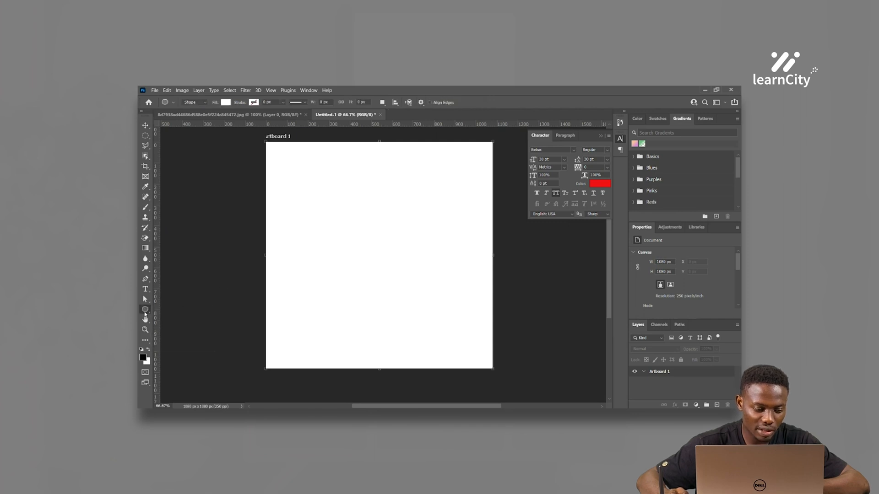
{"action": "left_click", "coordinate": [145, 313]}
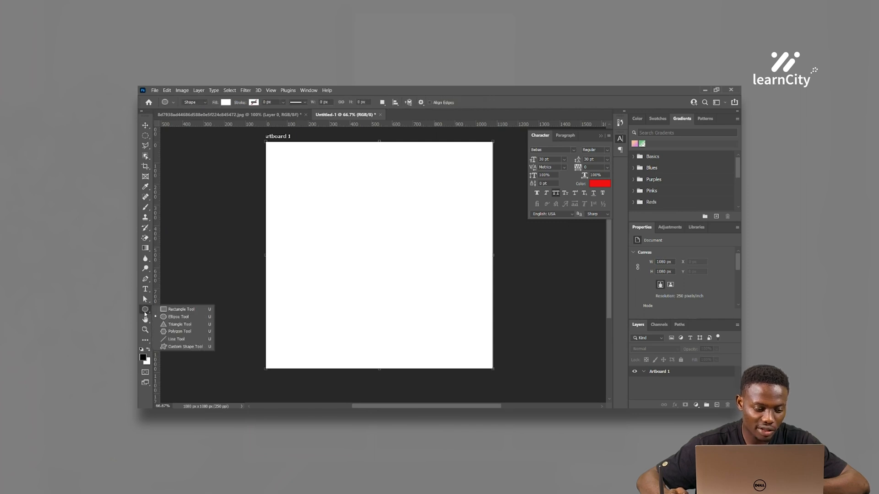
{"action": "left_click", "coordinate": [172, 319]}
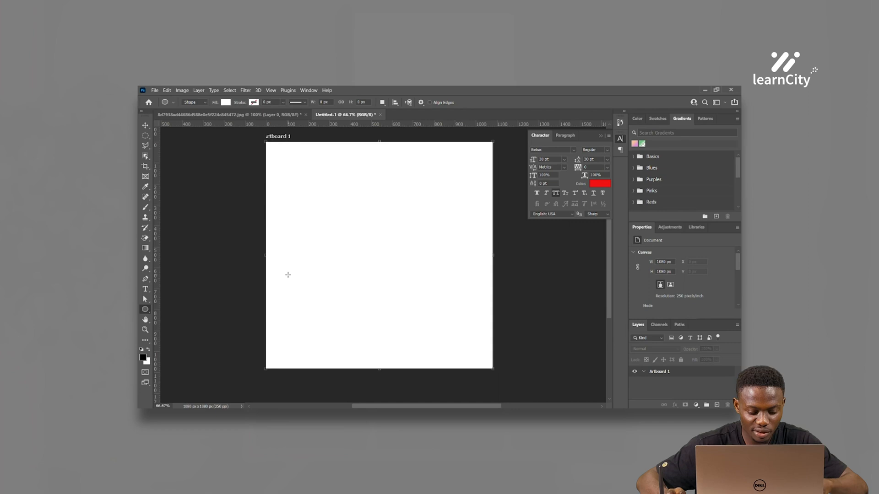
{"action": "left_click_drag", "start_coordinate": [288, 274], "coordinate": [335, 328]}
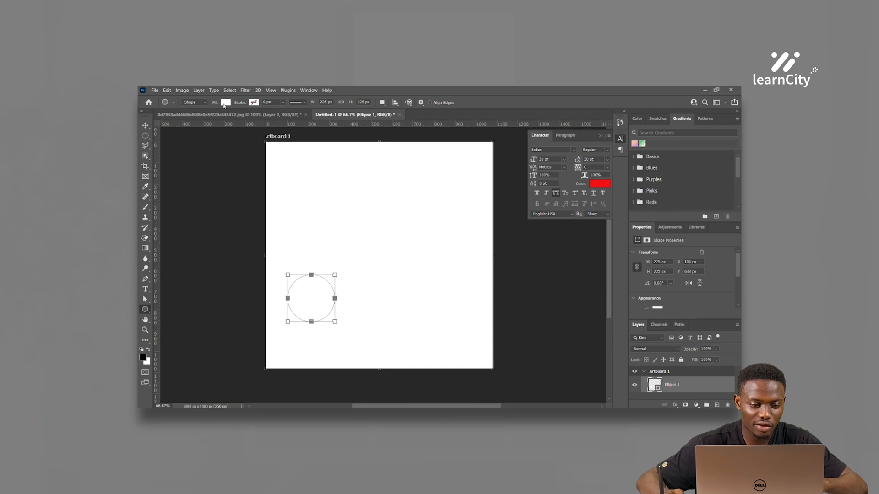
- Give the circle a turquoise stroke from the recently used colors and set the stroke width to 10 px
{"action": "left_click", "coordinate": [254, 103]}
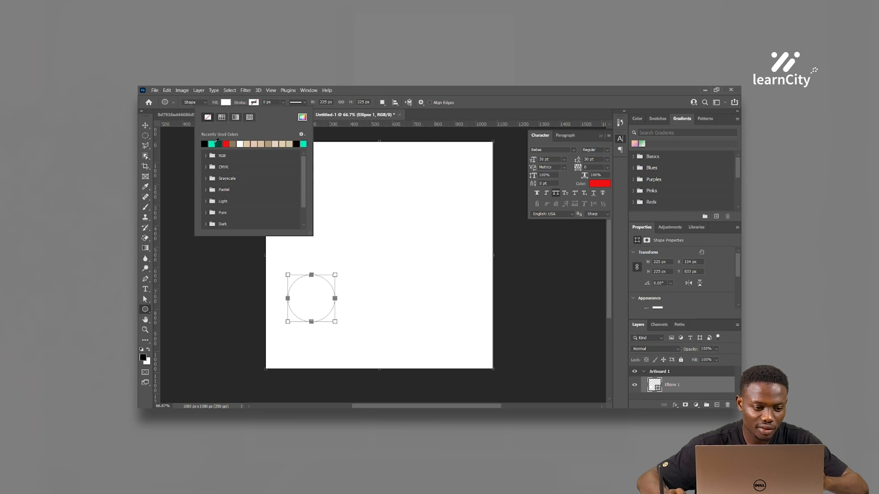
{"action": "left_click", "coordinate": [212, 144]}
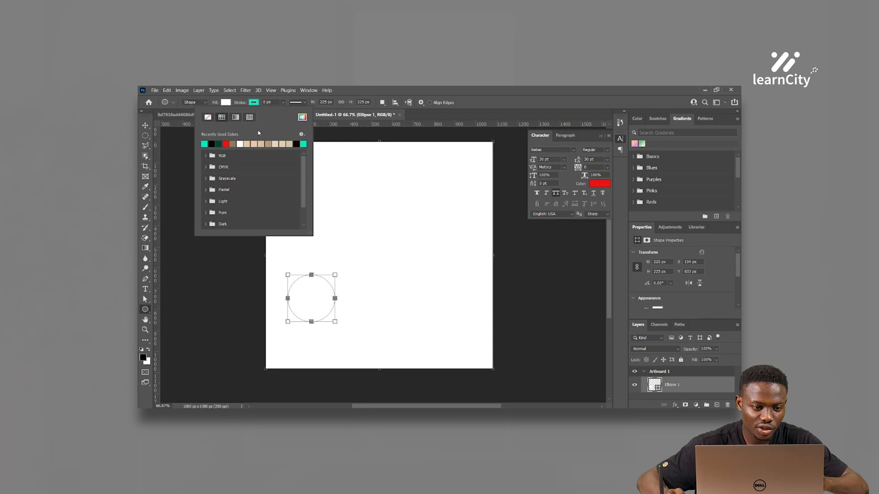
{"action": "left_click", "coordinate": [280, 104]}
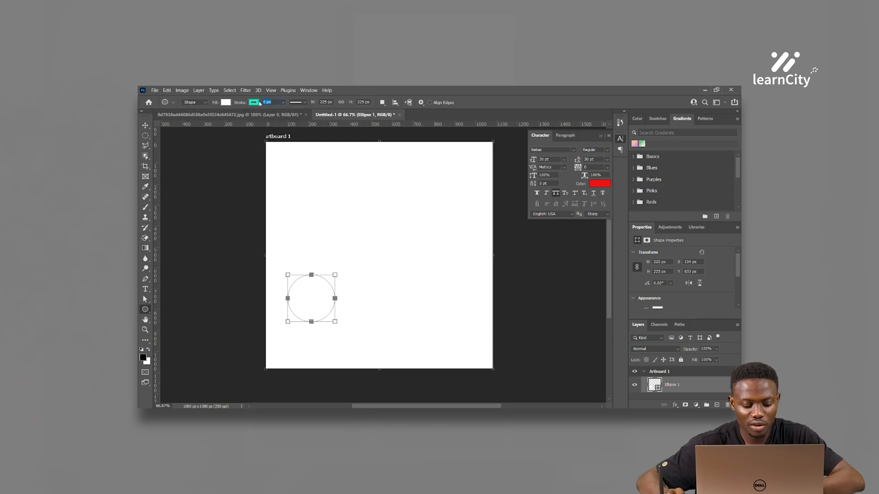
{"action": "type", "text": "4"}
{"action": "key", "text": "Return"}
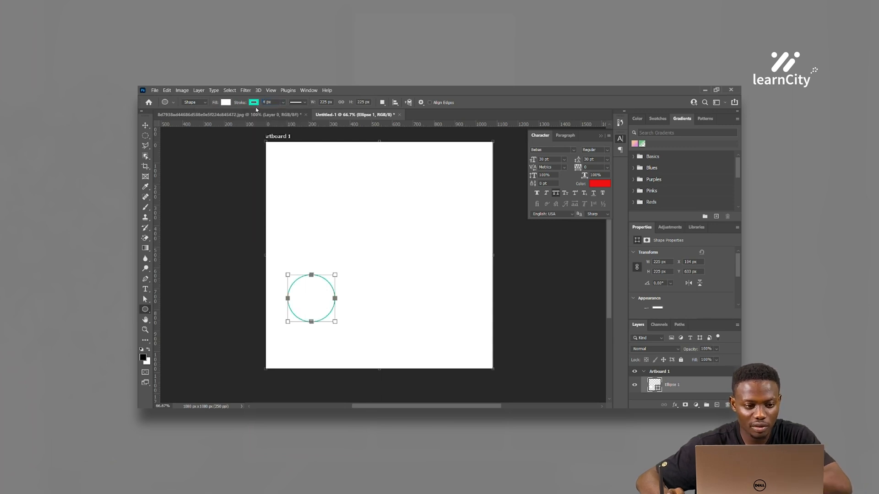
{"action": "type", "text": "10"}
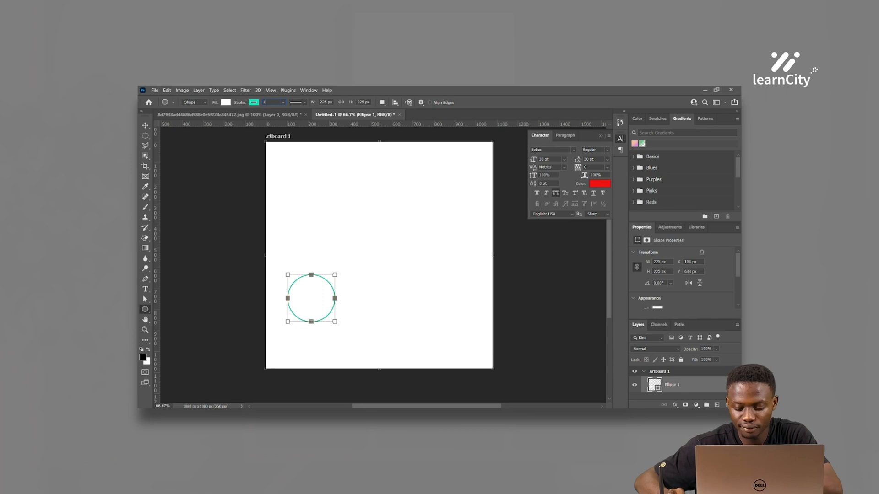
{"action": "key", "text": "Return"}
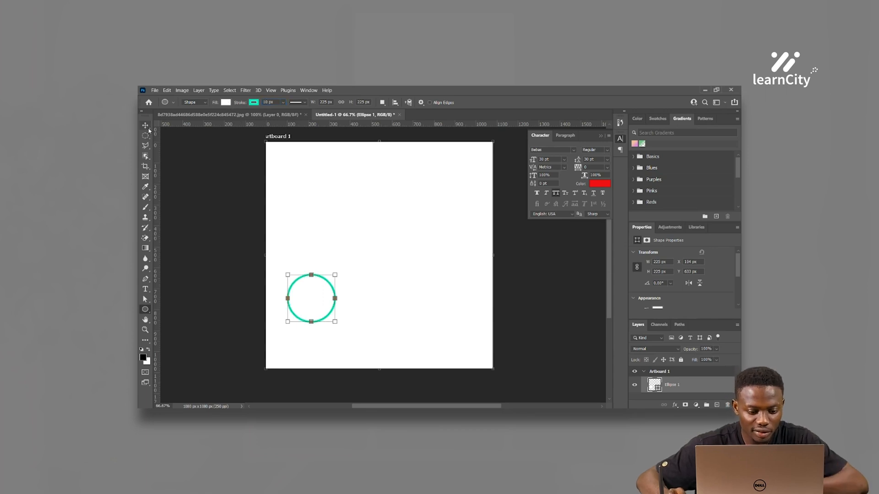
- Duplicate the circle three times, placing the copies side by side in a horizontal row of four across the artboard
{"action": "key", "text": "v"}
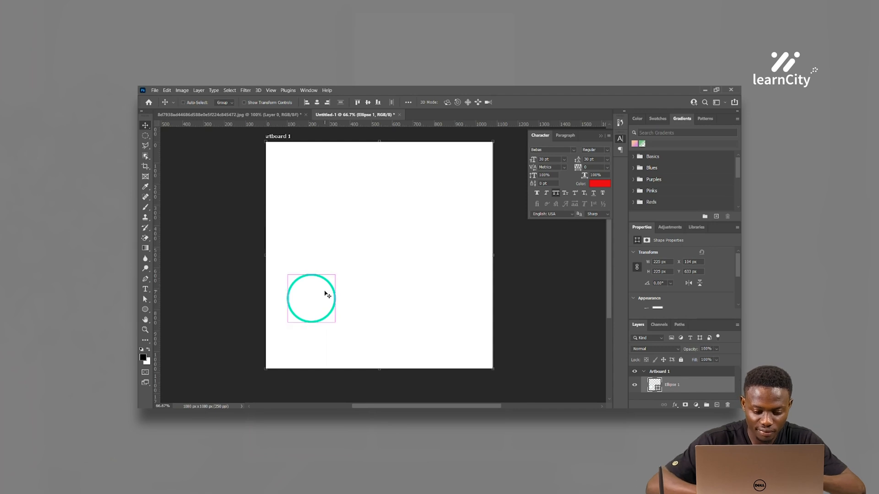
{"action": "key", "text": "ctrl+j"}
{"action": "left_click_drag", "start_coordinate": [326, 293], "coordinate": [463, 305]}
- Select all four circles, scale them together to about 151% and rotate the row about -83° into a near-vertical column
{"action": "left_click_drag", "start_coordinate": [490, 275], "coordinate": [291, 329]}
{"action": "key", "text": "ctrl+t"}
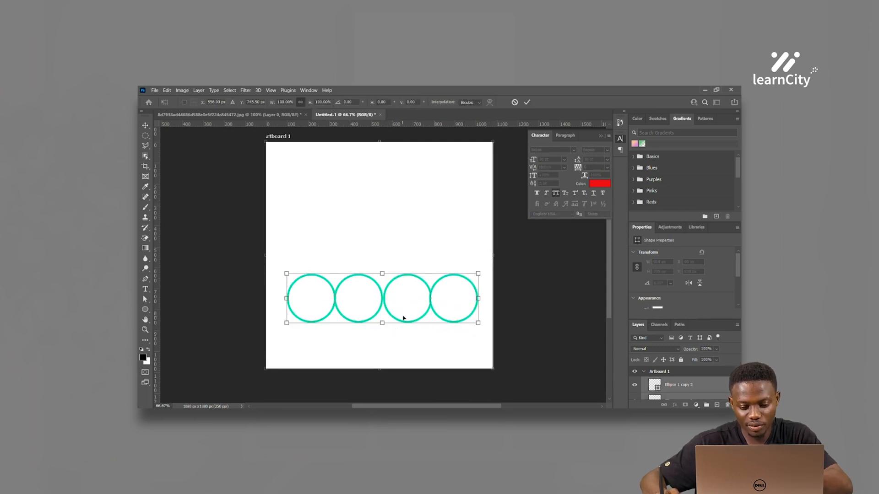
{"action": "key", "text": "Return"}
{"action": "left_click_drag", "start_coordinate": [506, 284], "coordinate": [295, 333]}
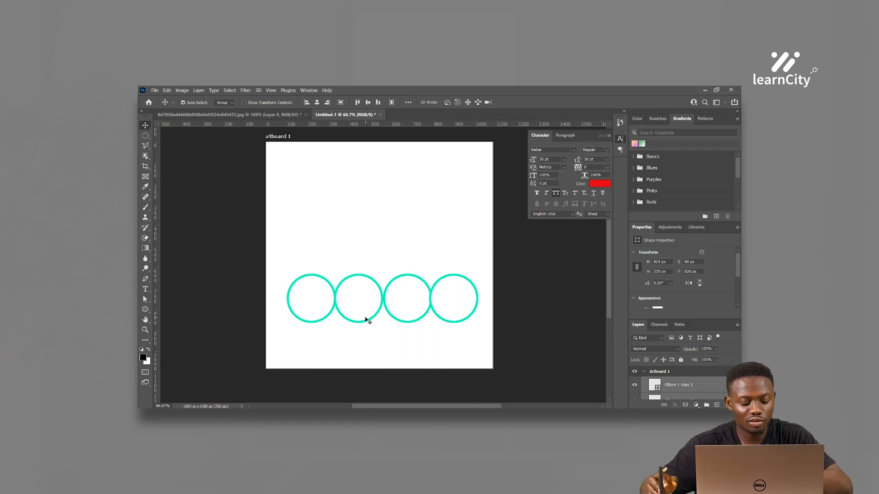
{"action": "key", "text": "ctrl"}
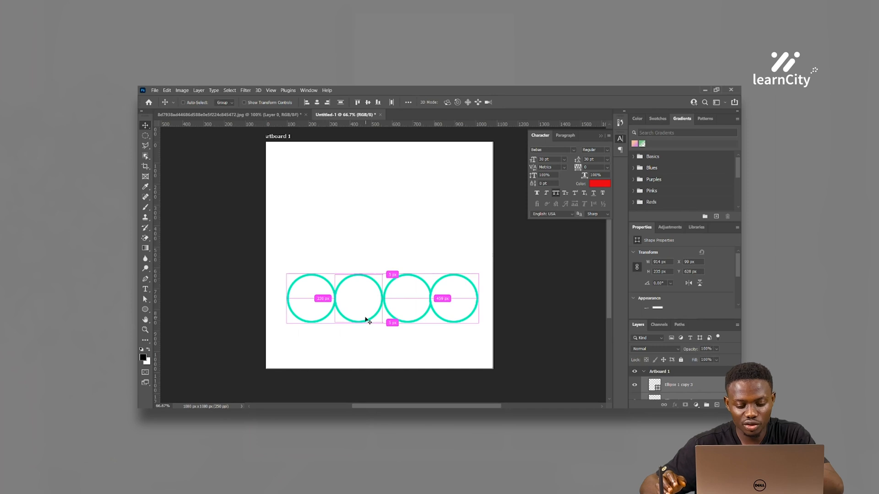
{"action": "key", "text": "ctrl+t"}
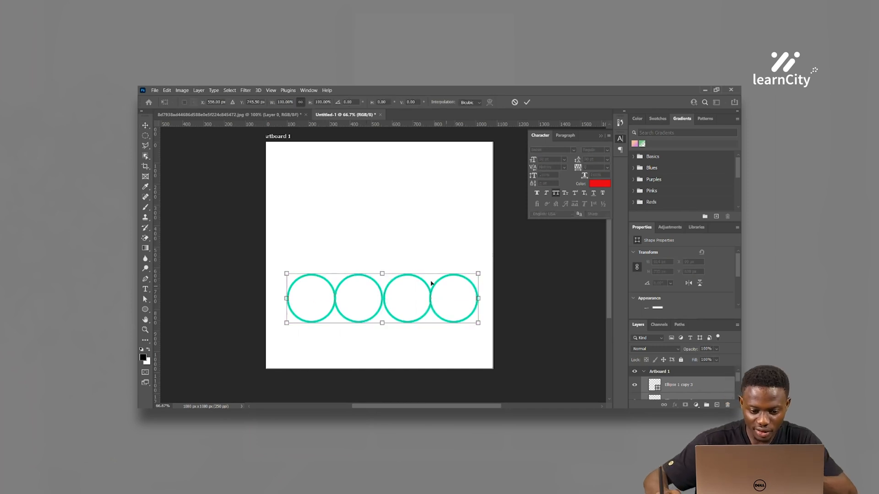
{"action": "left_click_drag", "start_coordinate": [387, 272], "coordinate": [412, 231]}
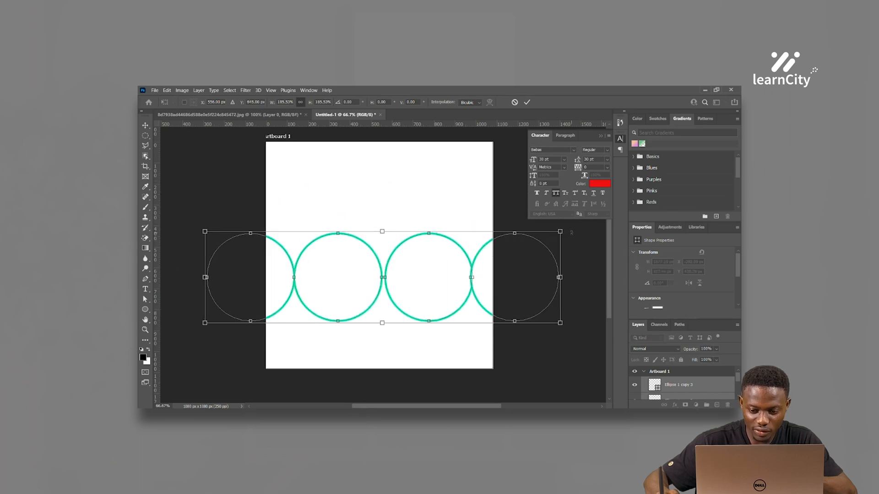
{"action": "left_click_drag", "start_coordinate": [575, 230], "coordinate": [456, 156]}
{"action": "left_click_drag", "start_coordinate": [464, 286], "coordinate": [414, 278]}
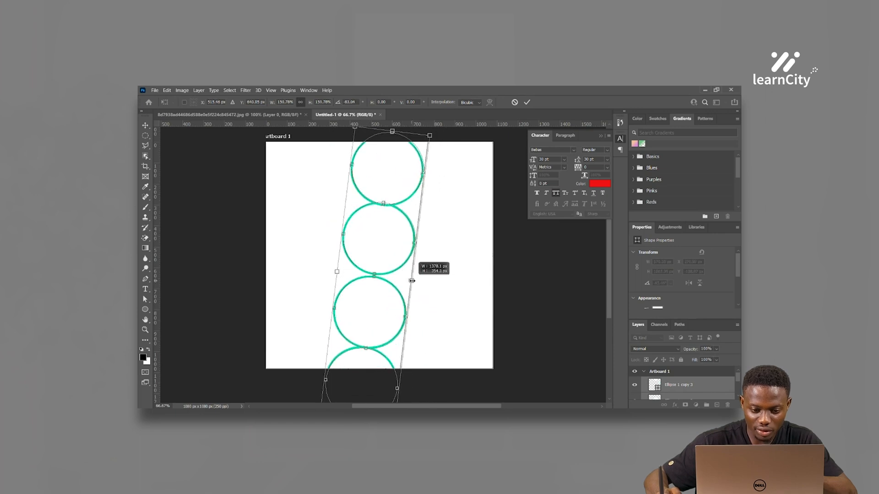
{"action": "key", "text": "Return"}
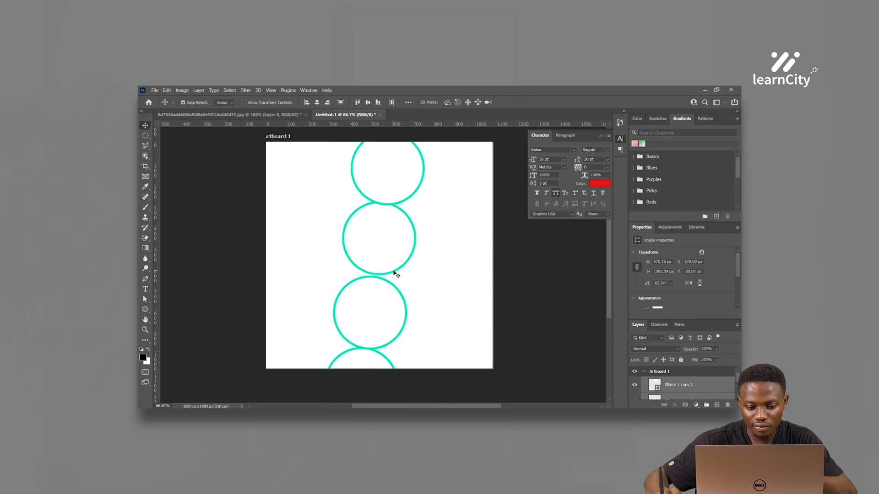
- Move the column of circles towards the artboard's right edge and delete it
{"action": "left_click_drag", "start_coordinate": [393, 273], "coordinate": [458, 243]}
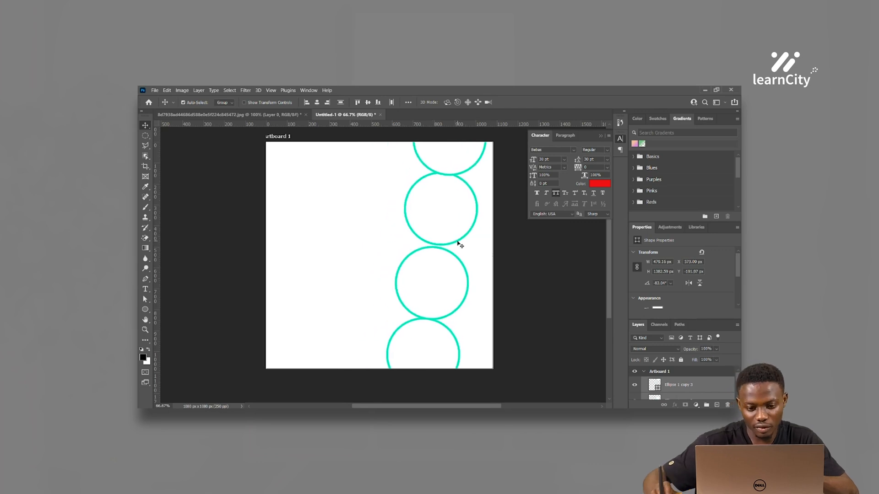
{"action": "key", "text": "Delete"}
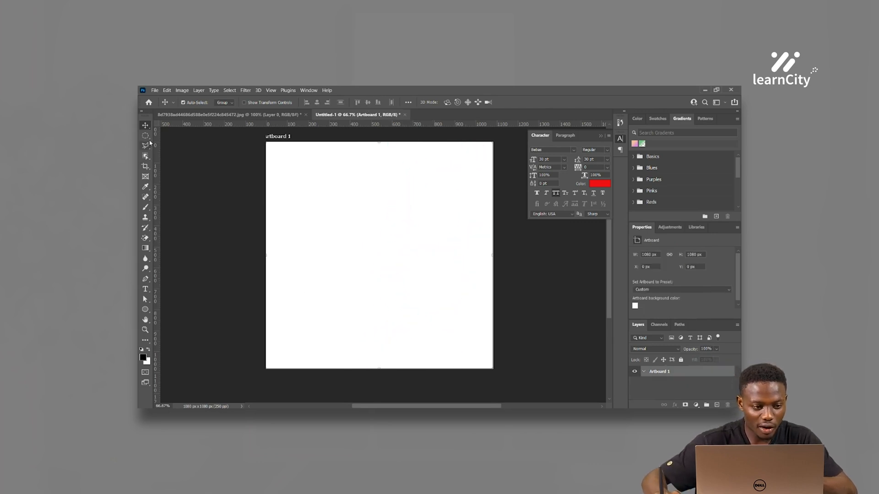